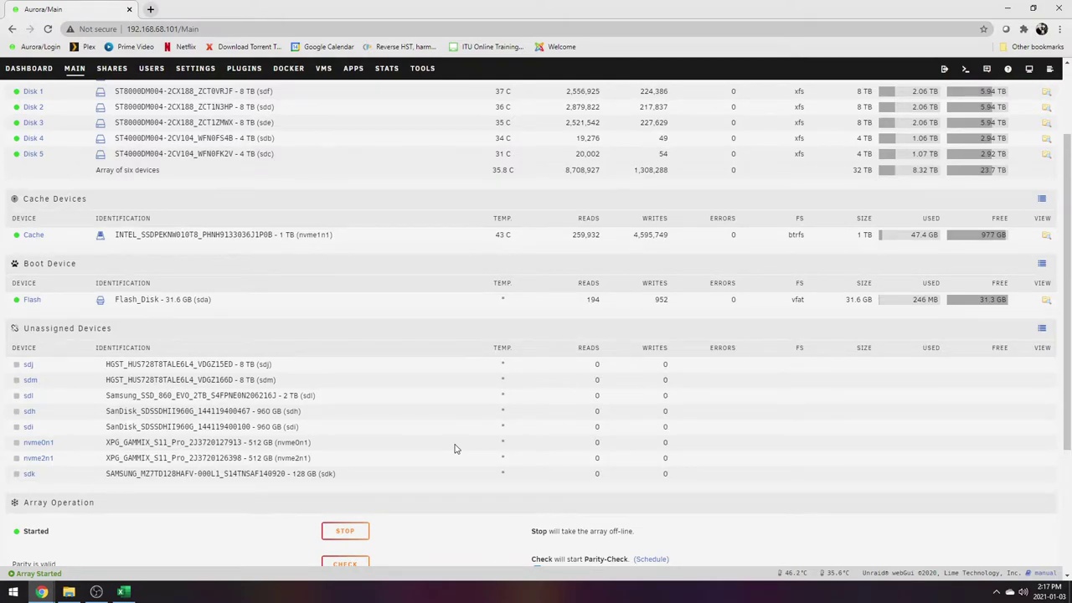
# Review the array, cache, boot and unassigned devices listed for the server.
pyautogui.scroll(3, 536, 452)
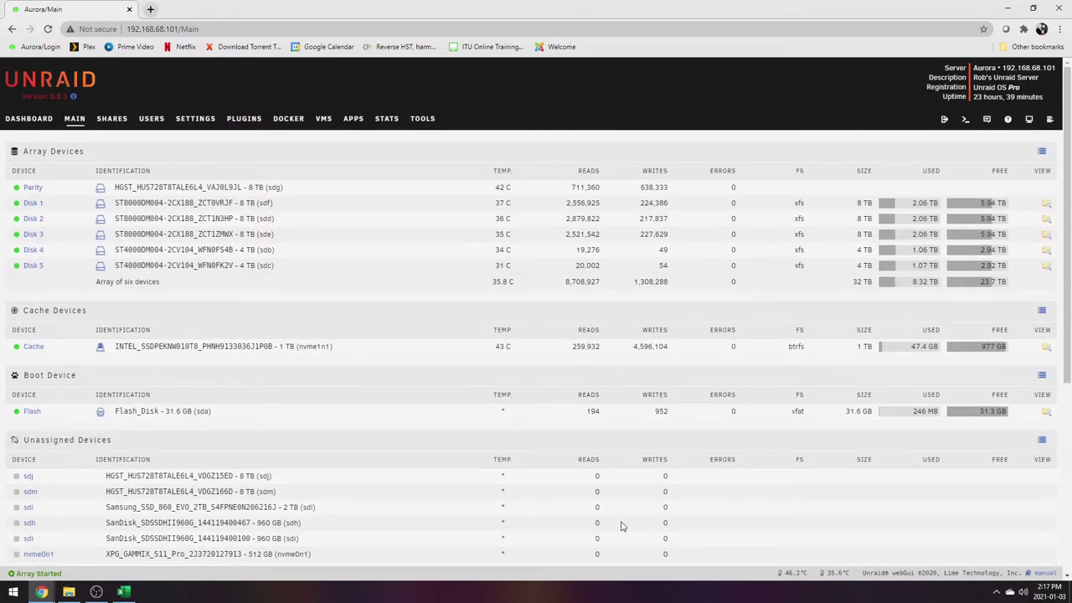
pyautogui.scroll(-1, 712, 536)
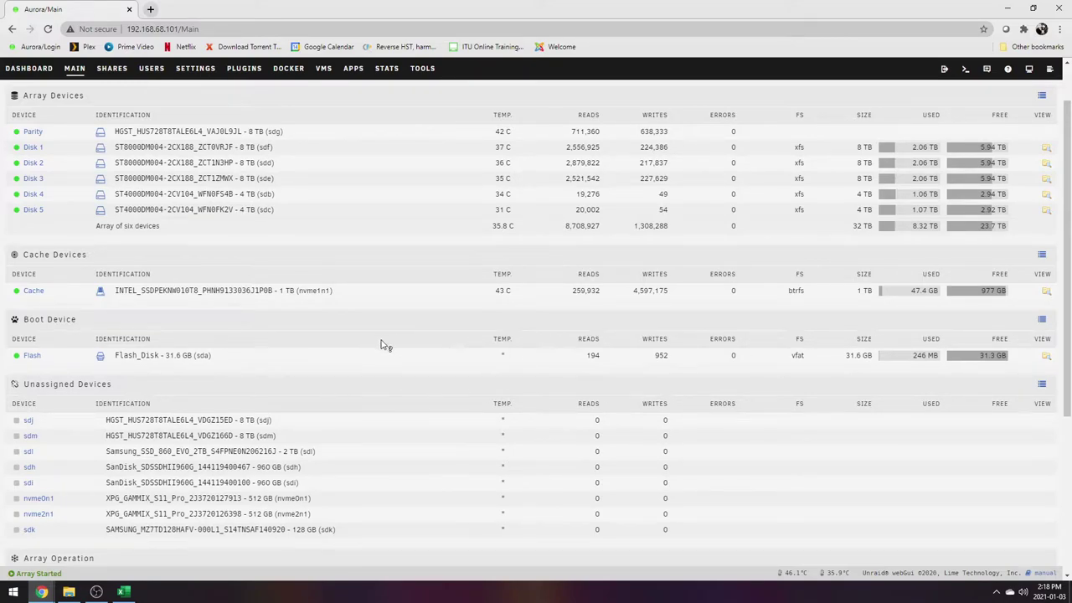
pyautogui.scroll(2, 383, 345)
# Open the server dashboard and examine the memory and processor load, containers, virtual machines, shares and drive status.
pyautogui.click(45, 125)
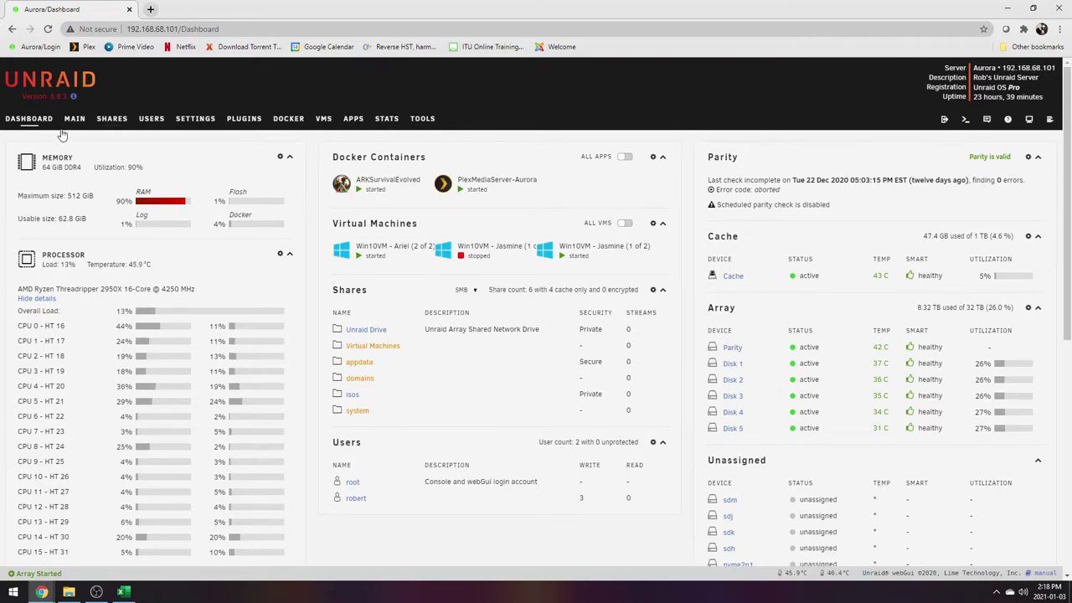
pyautogui.click(37, 119)
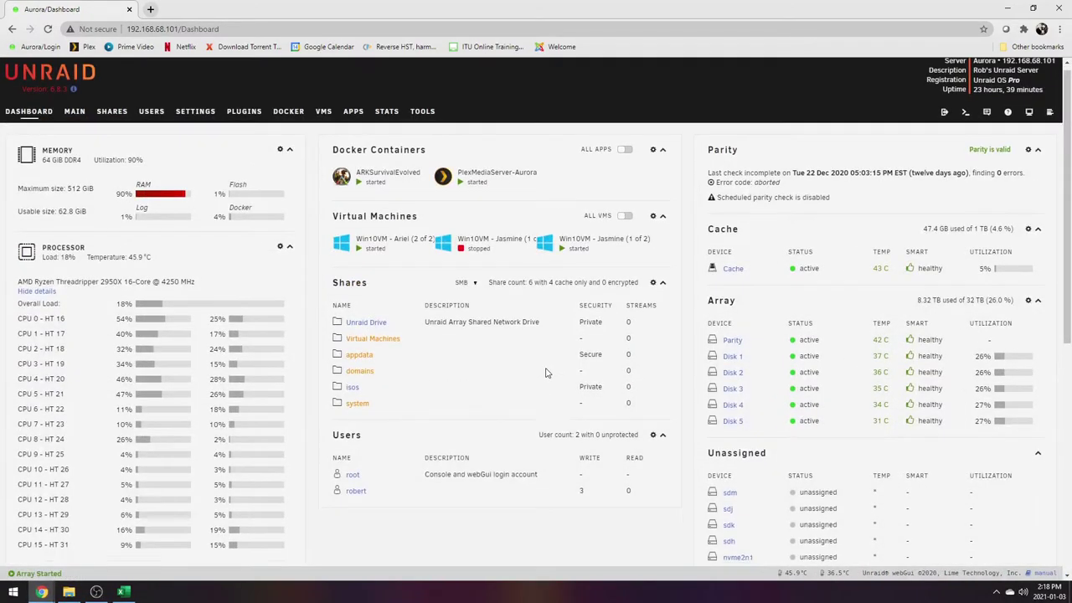
pyautogui.scroll(-1, 551, 375)
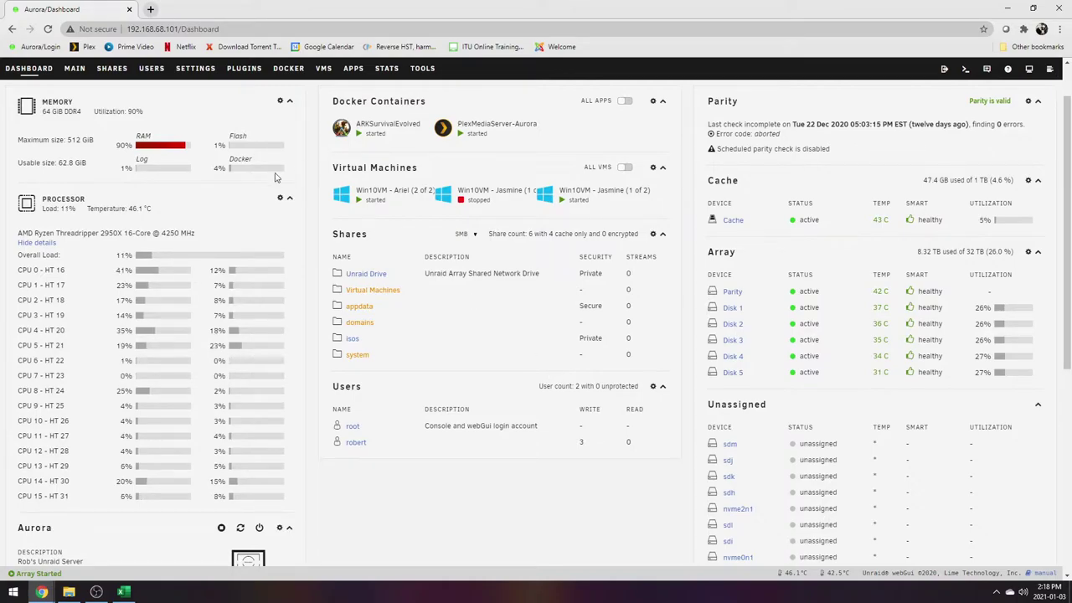
pyautogui.scroll(-2, 407, 360)
pyautogui.scroll(3, 407, 360)
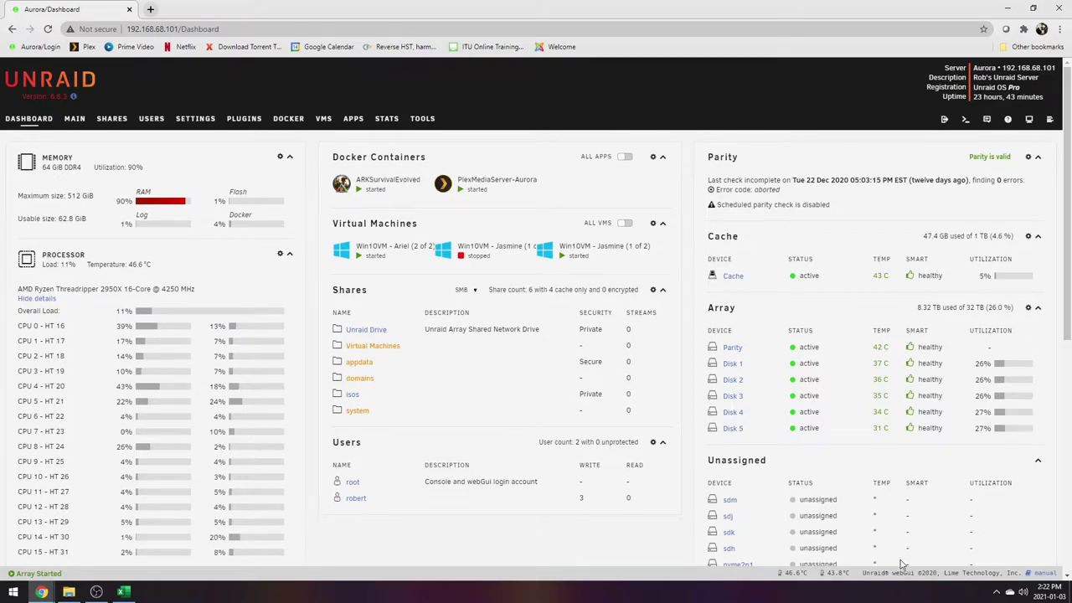
pyautogui.scroll(-1, 712, 205)
pyautogui.scroll(-1, 712, 205)
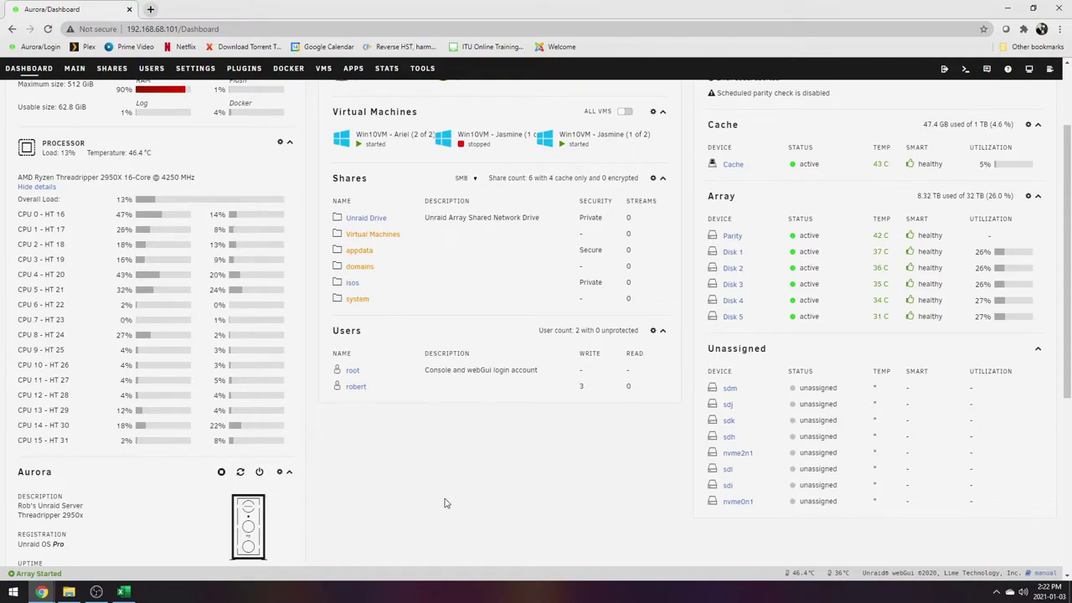
pyautogui.scroll(1, 543, 476)
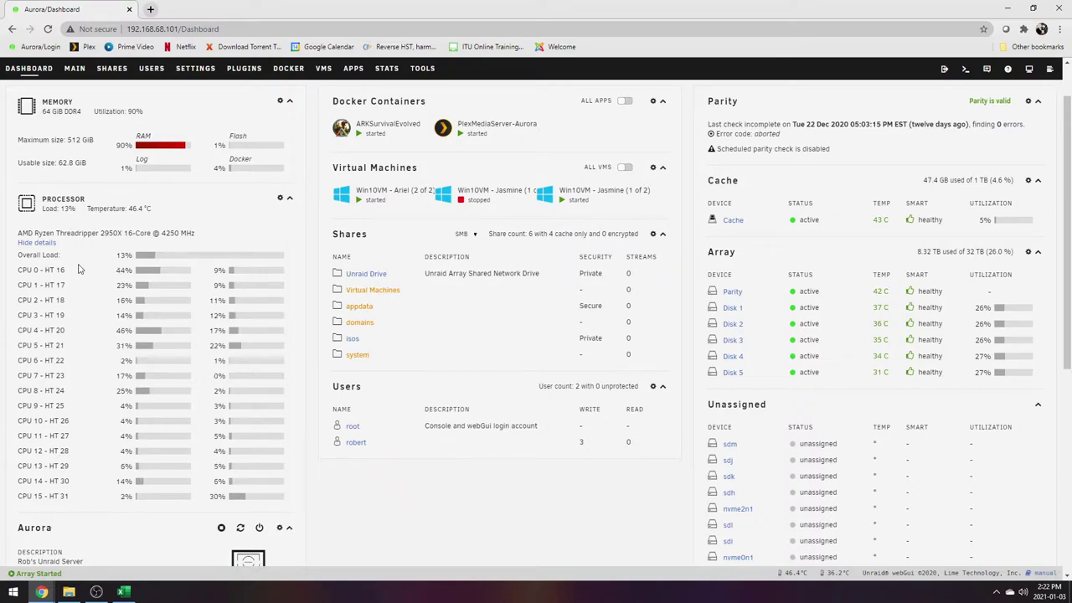
pyautogui.scroll(-1, 172, 506)
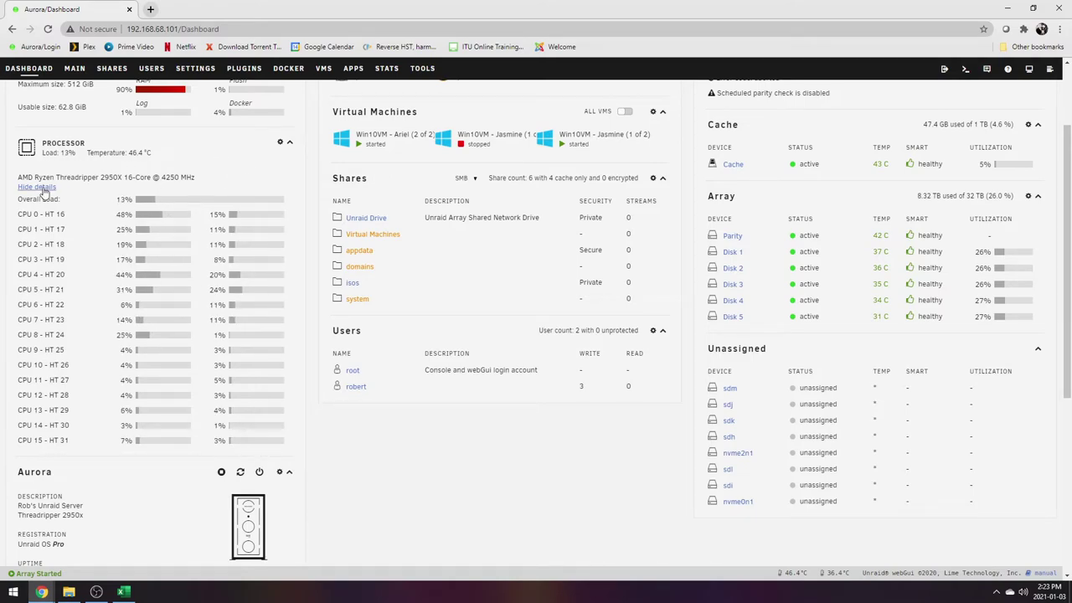
# Open the CPU pinning settings from the processor section and examine which cores each Windows 10 virtual machine uses.
pyautogui.click(280, 142)
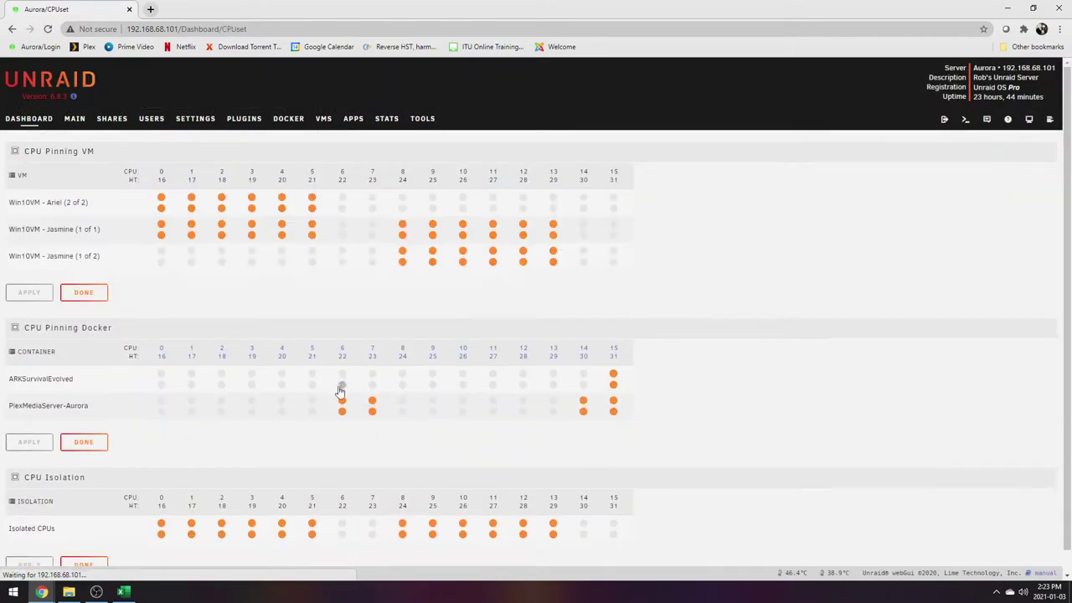
pyautogui.scroll(-1, 636, 294)
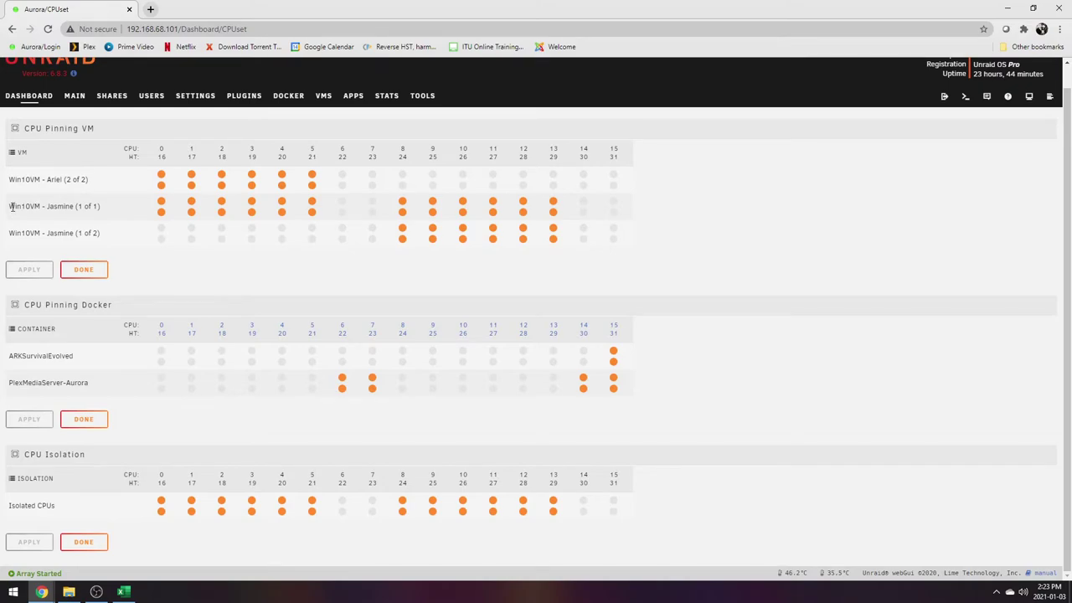
pyautogui.moveTo(11, 206); pyautogui.dragTo(101, 213)
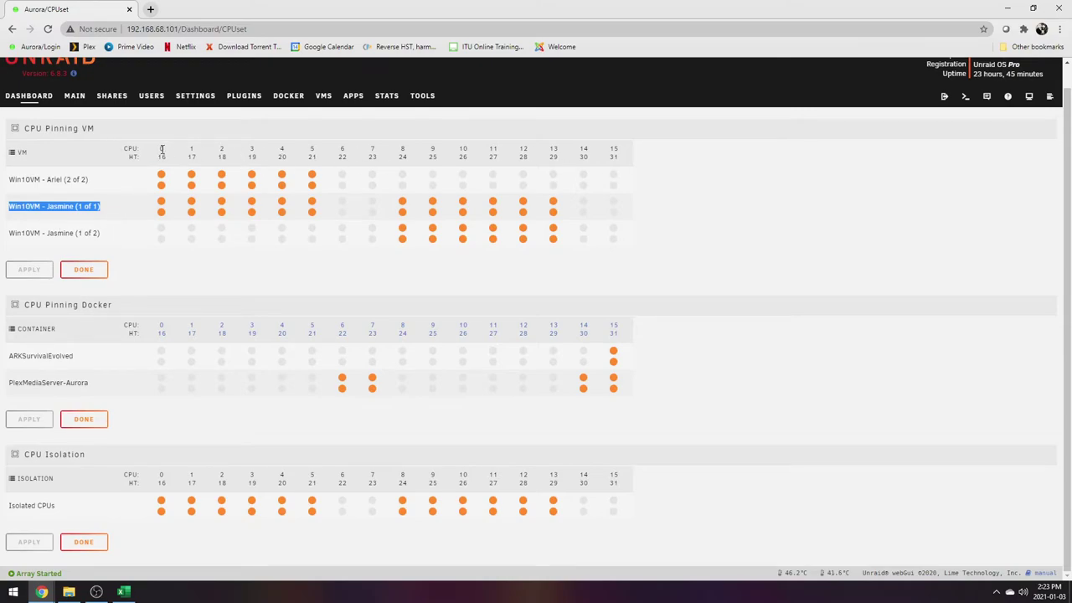
pyautogui.moveTo(162, 149)
pyautogui.mouseDown()
pyautogui.moveTo(303, 150)
pyautogui.moveTo(172, 149)
pyautogui.mouseUp()
pyautogui.click(211, 150)
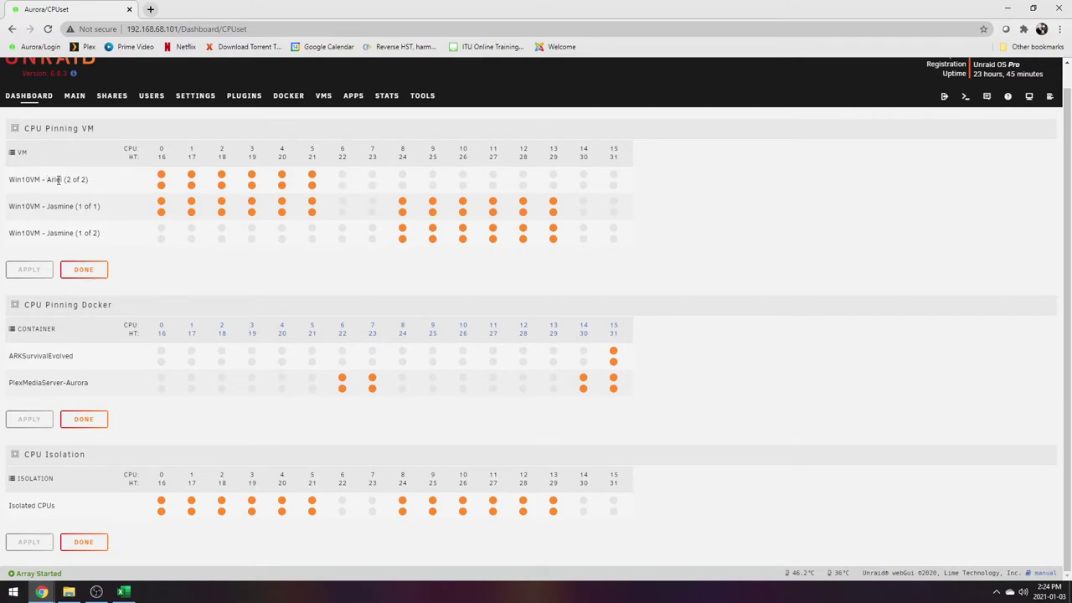
pyautogui.moveTo(49, 181); pyautogui.dragTo(87, 180)
pyautogui.moveTo(45, 233); pyautogui.dragTo(97, 235)
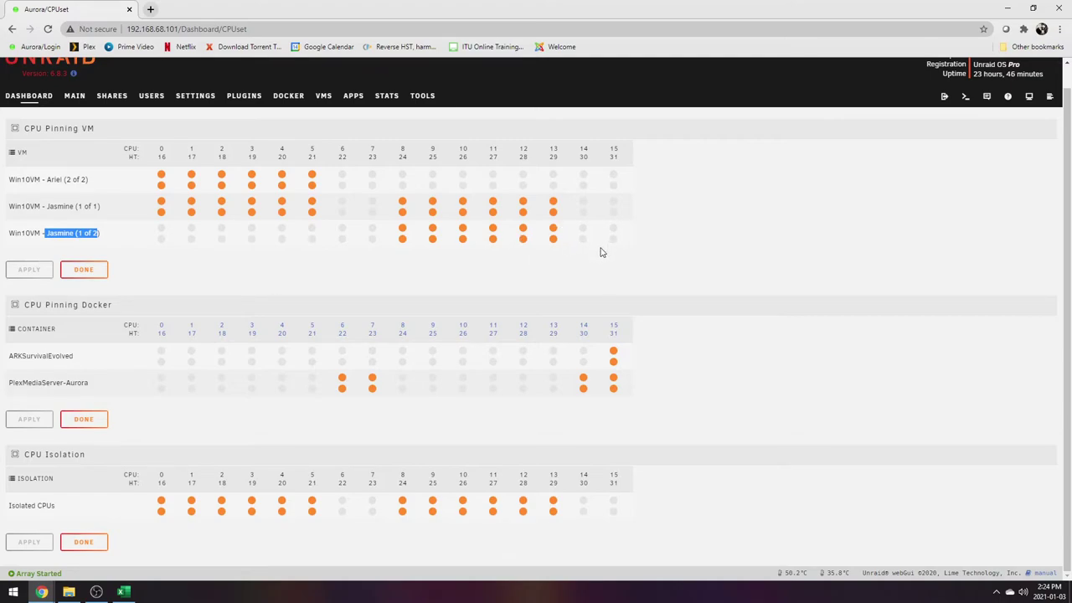
pyautogui.scroll(1, 707, 519)
pyautogui.scroll(-1, 419, 470)
# Examine the core assignments of the ARKSurvivalEvolved and PlexMediaServer-Aurora containers and compare them with the 1 of 1 Windows virtual machine.
pyautogui.moveTo(111, 305); pyautogui.dragTo(81, 306)
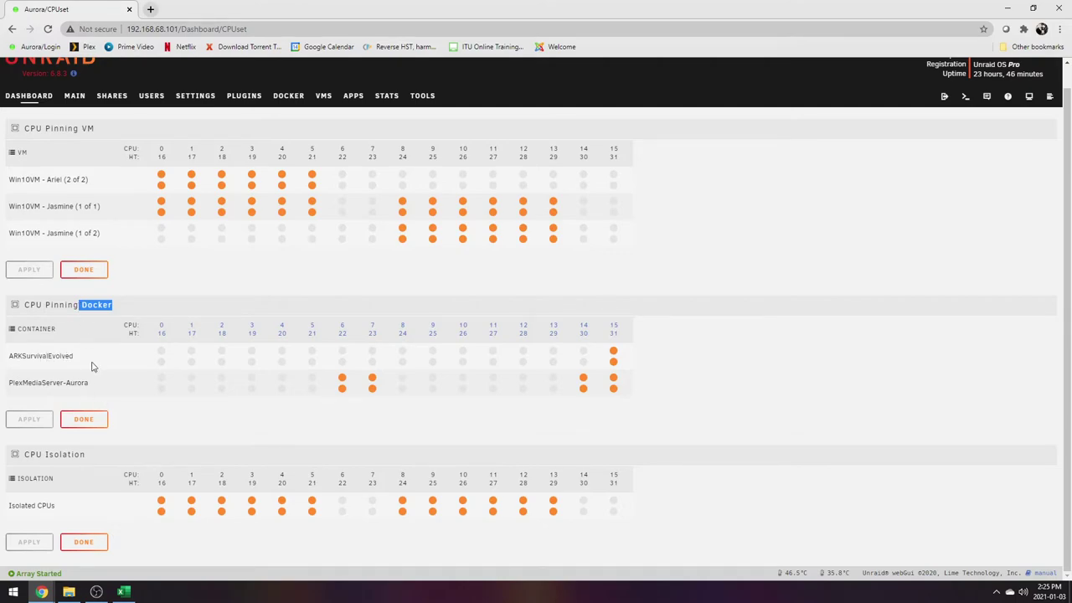
pyautogui.moveTo(81, 366); pyautogui.dragTo(27, 359)
pyautogui.moveTo(91, 385); pyautogui.dragTo(27, 383)
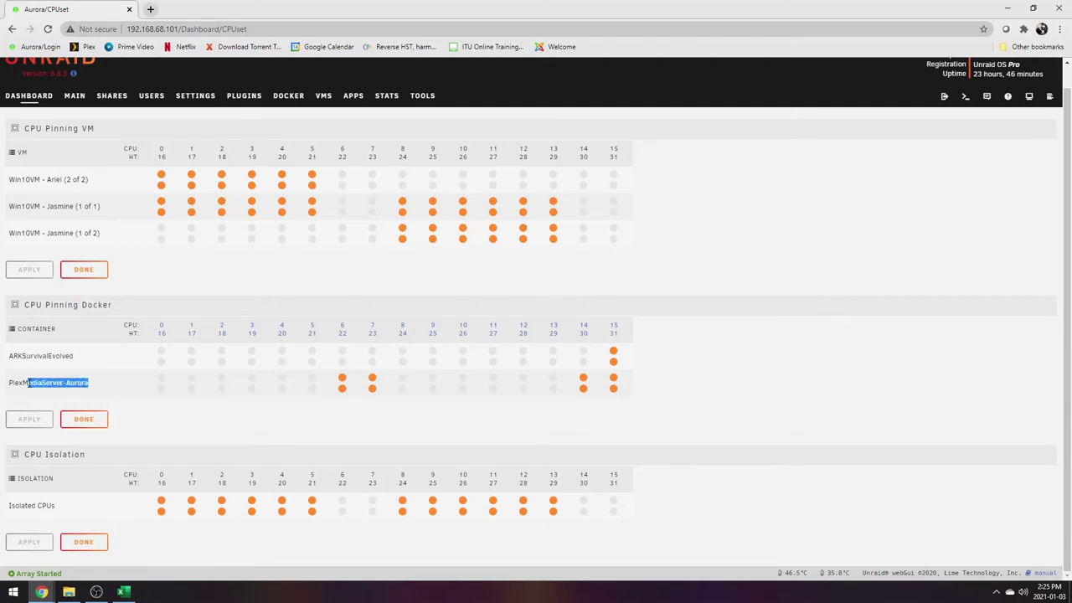
pyautogui.scroll(1, 81, 362)
pyautogui.scroll(-1, 81, 362)
pyautogui.click(613, 361)
pyautogui.click(625, 352)
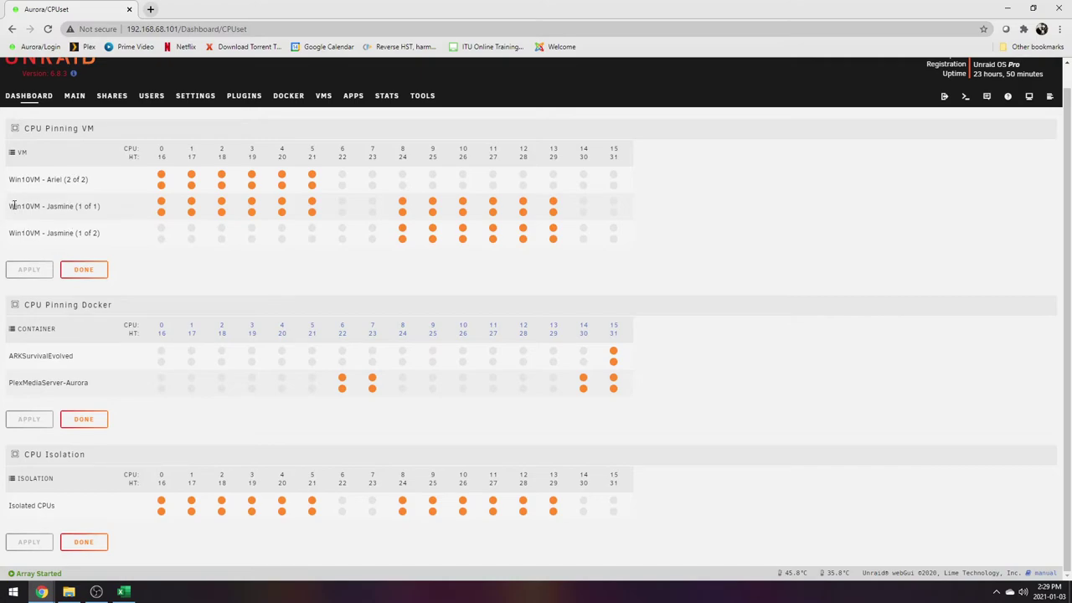
pyautogui.moveTo(10, 206); pyautogui.dragTo(565, 211)
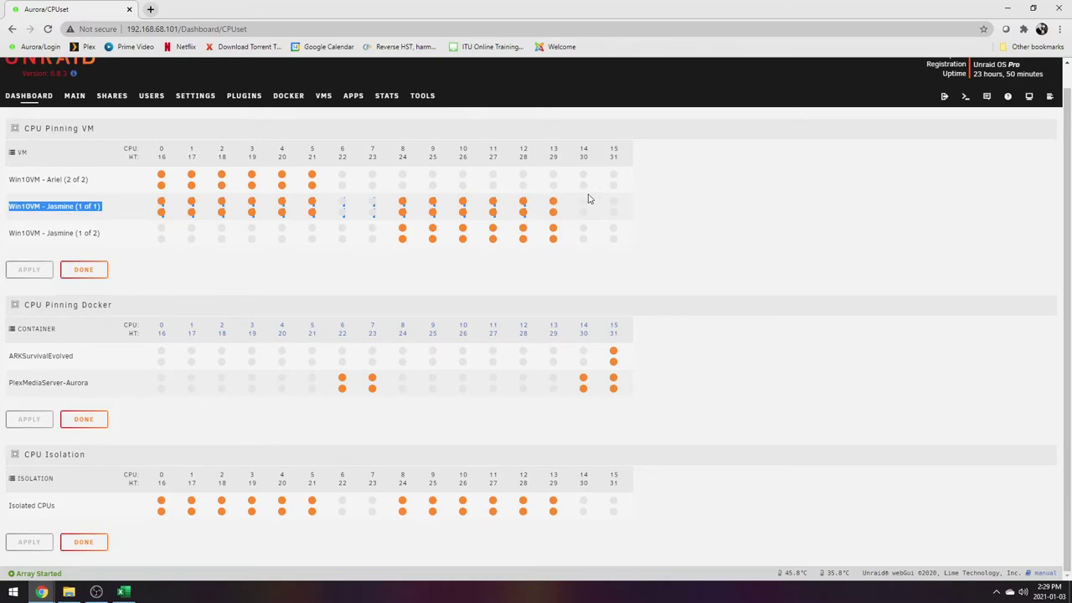
pyautogui.click(691, 208)
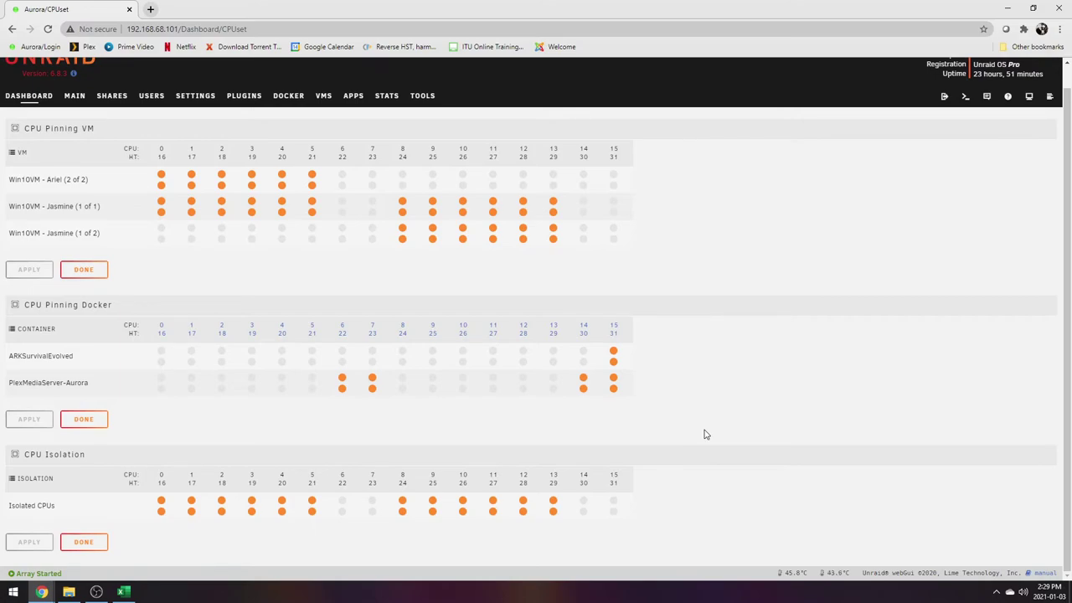
# Look over the storage device overview again and open the list of virtual machines.
pyautogui.click(67, 99)
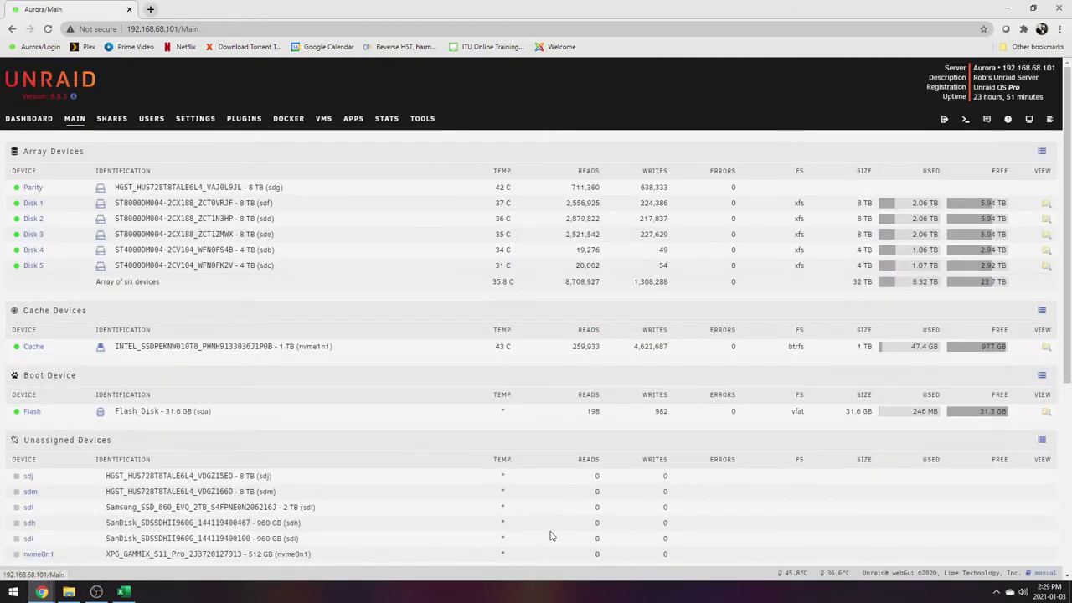
pyautogui.scroll(-2, 548, 435)
pyautogui.scroll(2, 552, 431)
pyautogui.click(324, 119)
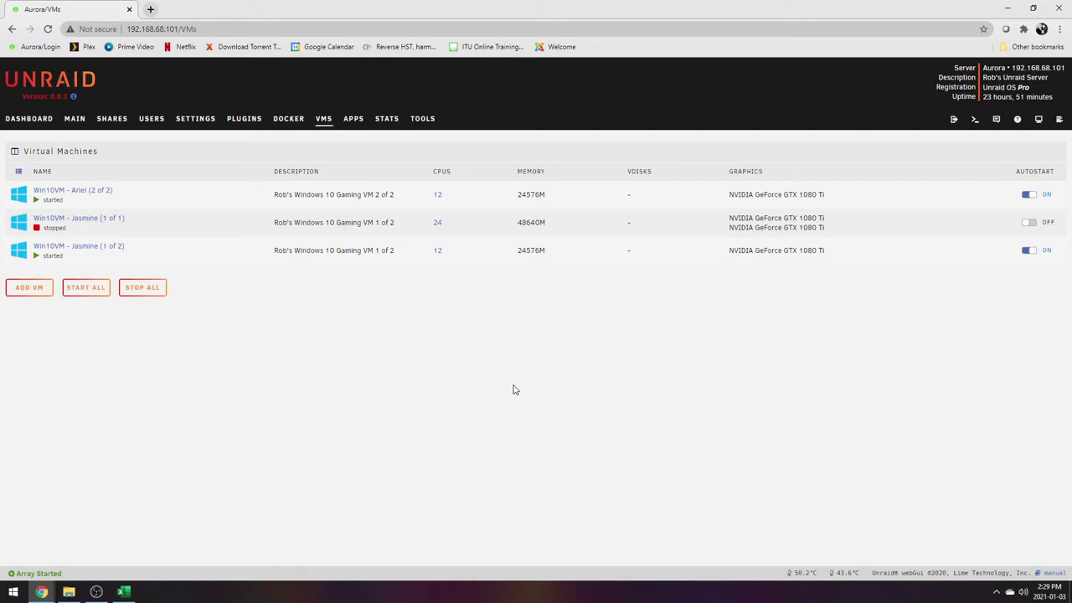
# Open the system information and check the HVM and IOMMU entries, closing it when done.
pyautogui.click(1059, 119)
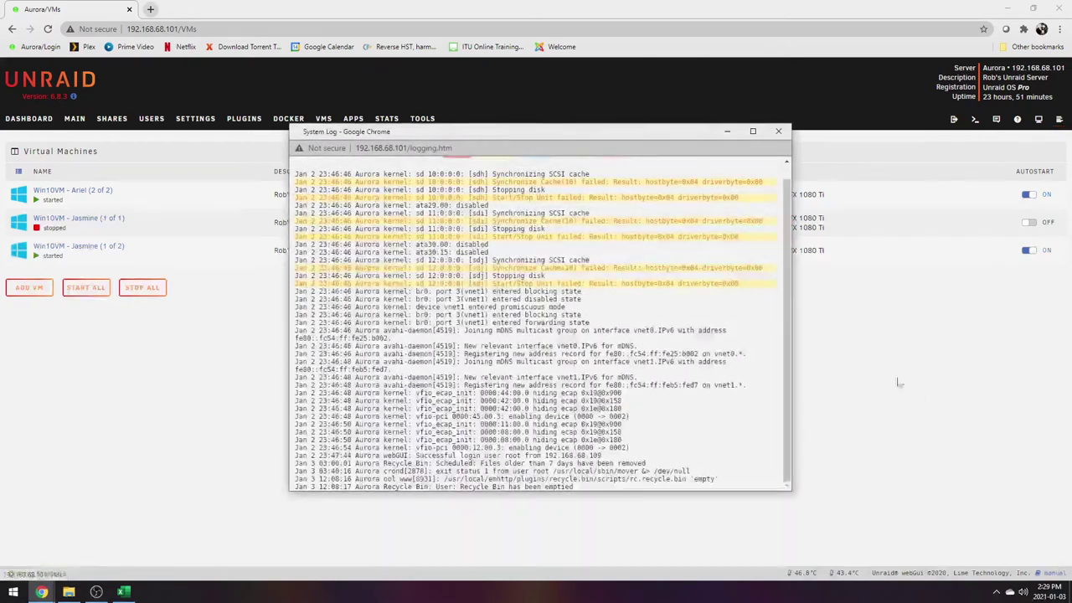
pyautogui.click(778, 131)
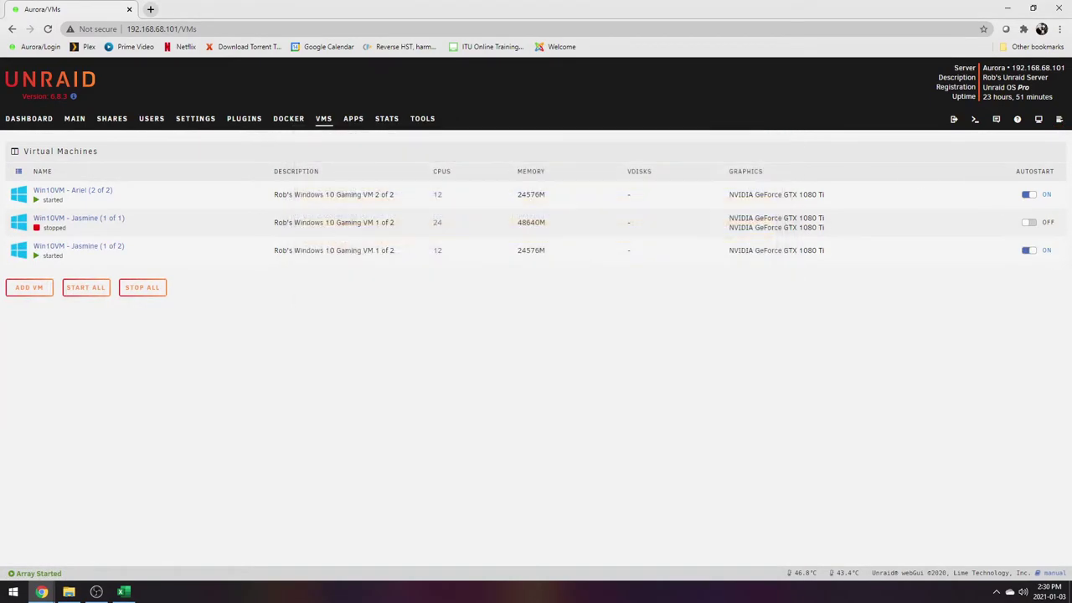
pyautogui.click(1039, 120)
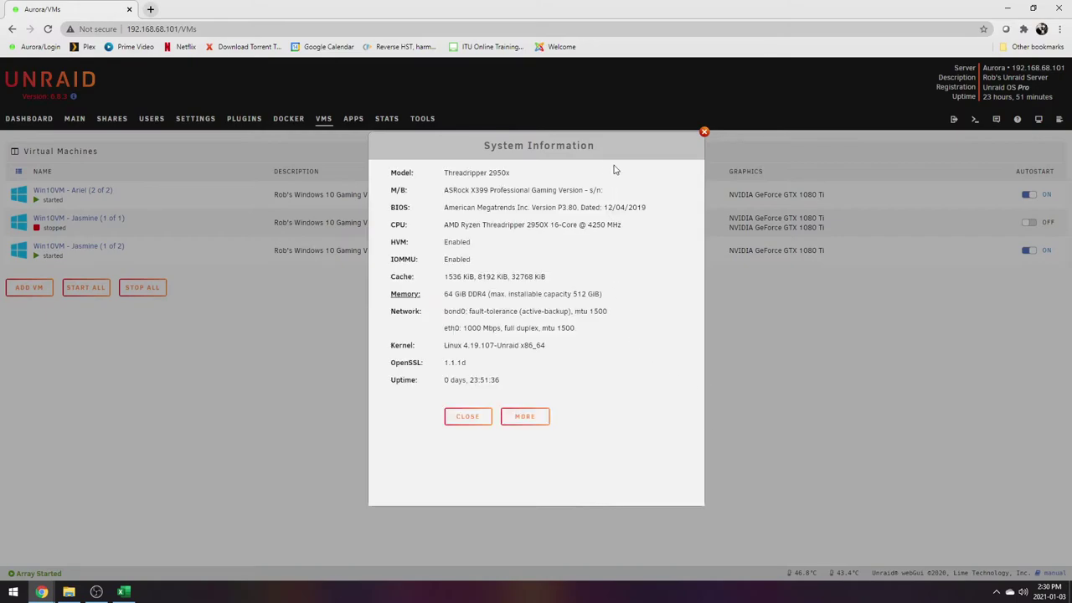
pyautogui.tripleClick(620, 149)
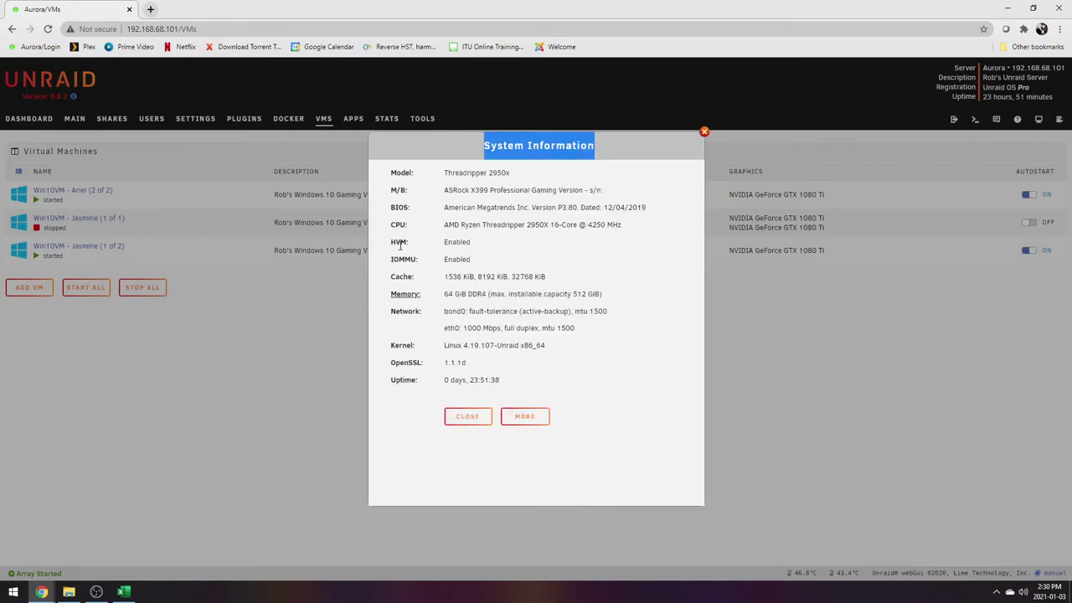
pyautogui.moveTo(398, 242)
pyautogui.mouseDown()
pyautogui.moveTo(423, 262)
pyautogui.moveTo(477, 264)
pyautogui.moveTo(456, 245)
pyautogui.moveTo(403, 244)
pyautogui.mouseUp()
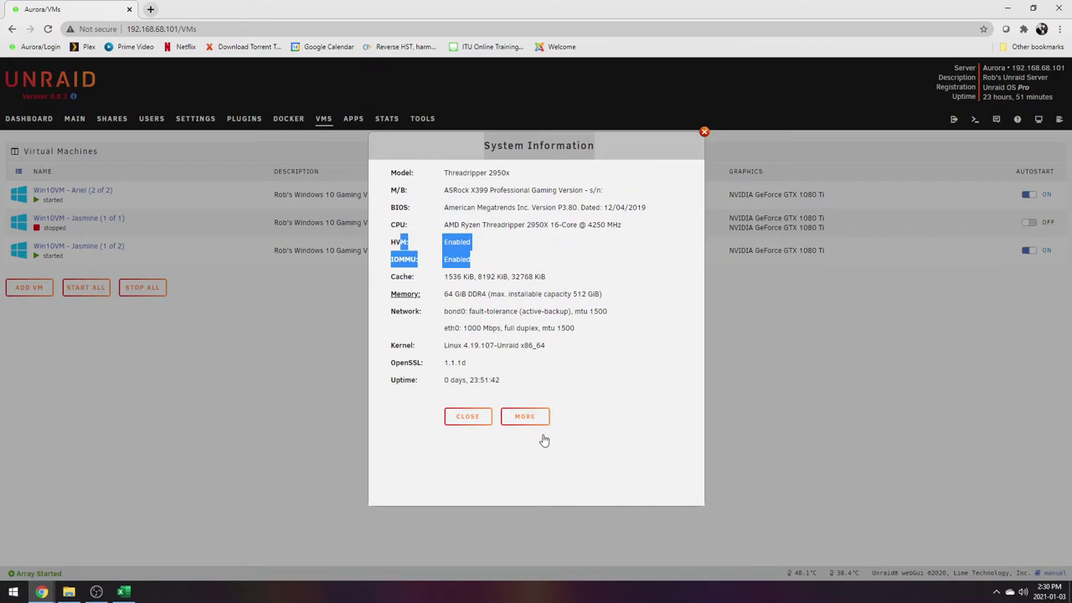
pyautogui.click(703, 131)
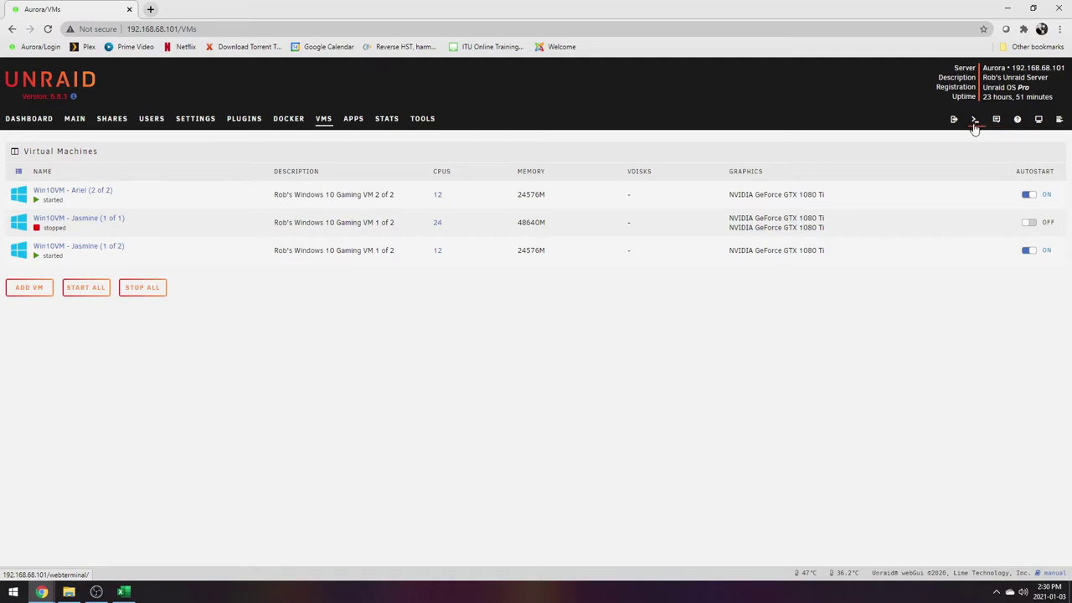
# Open the System Devices page and examine the PCIe ACS override warning and the first IOMMU groups.
pyautogui.click(423, 119)
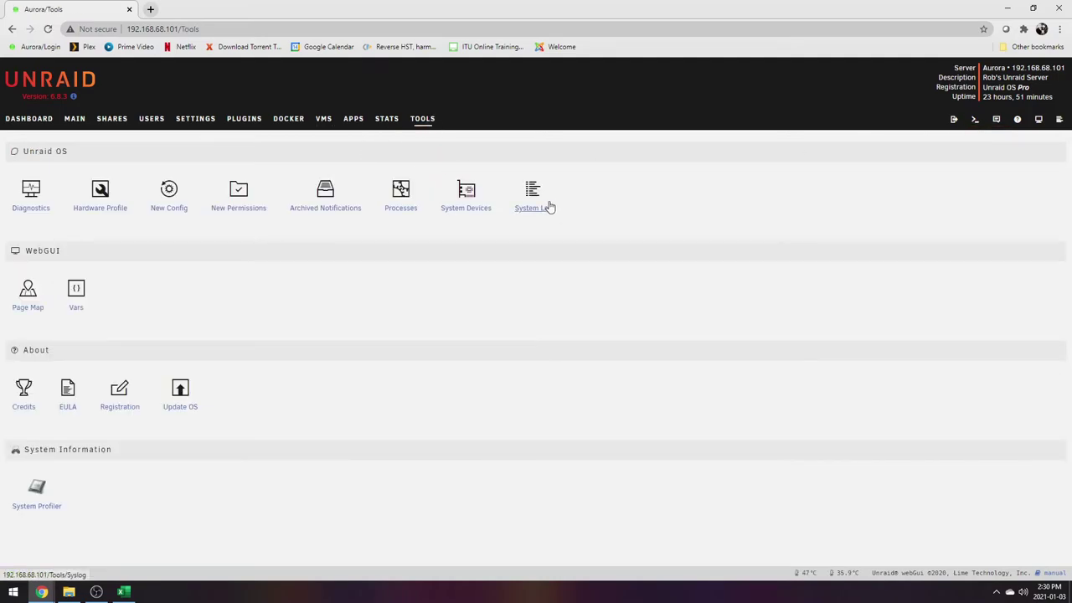
pyautogui.click(465, 201)
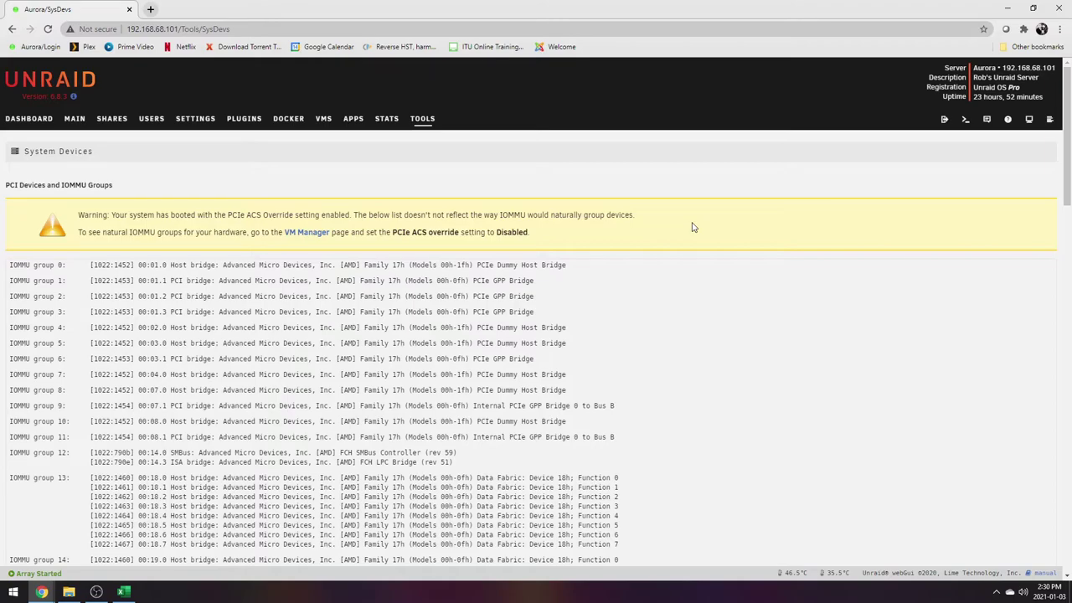
pyautogui.scroll(-1, 545, 377)
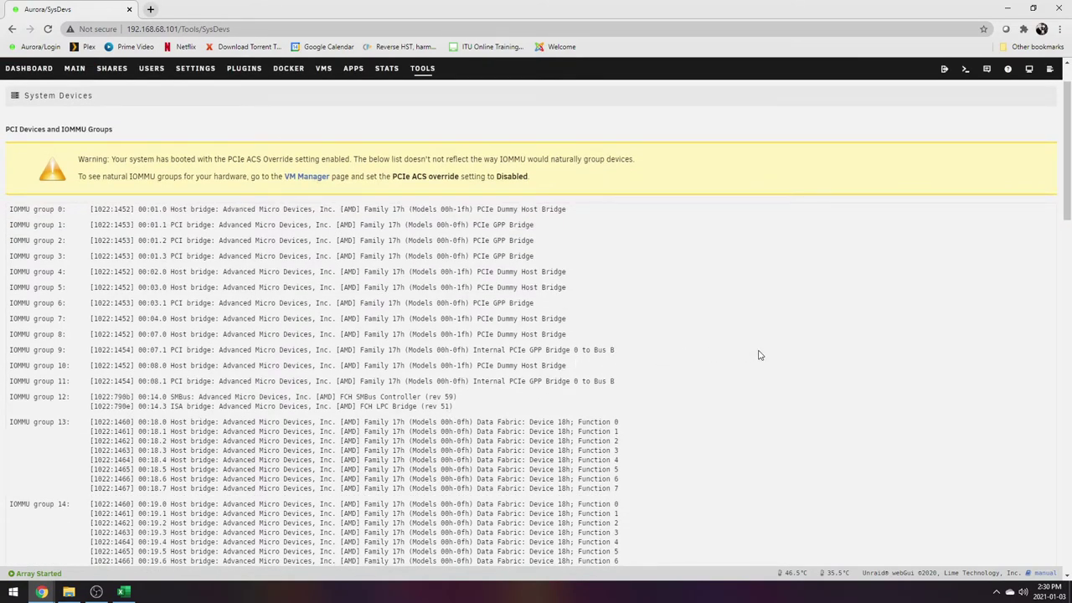
pyautogui.scroll(-1, 720, 362)
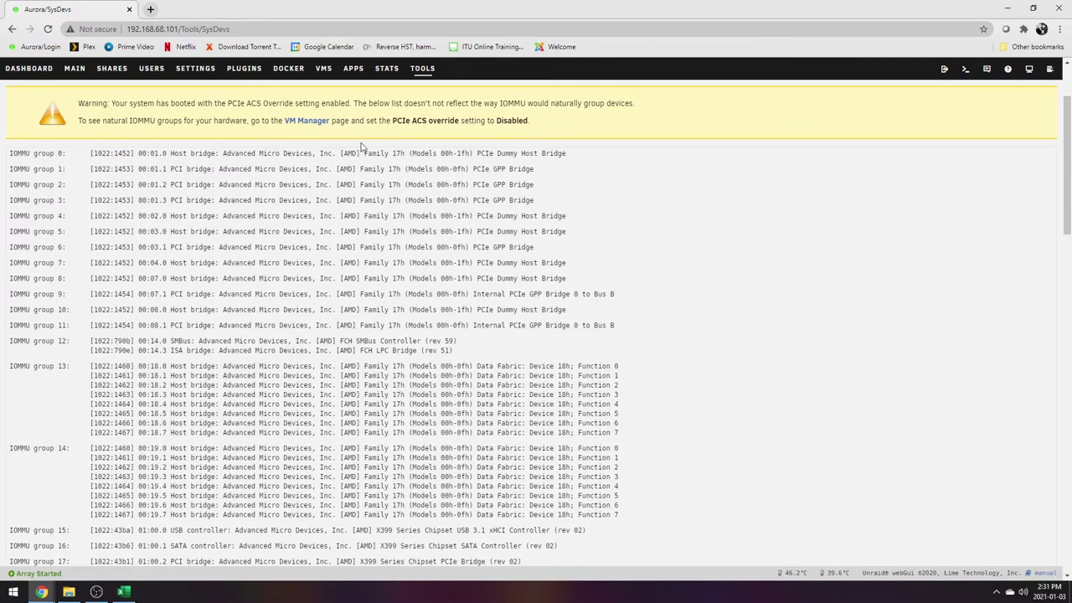
pyautogui.scroll(-1, 351, 380)
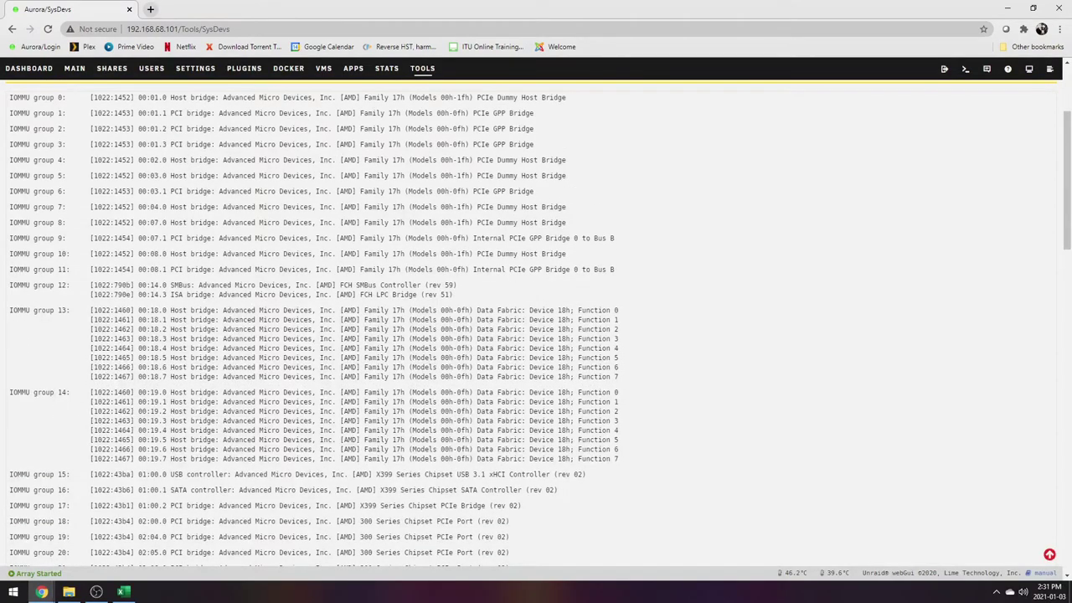
pyautogui.scroll(-1, 671, 316)
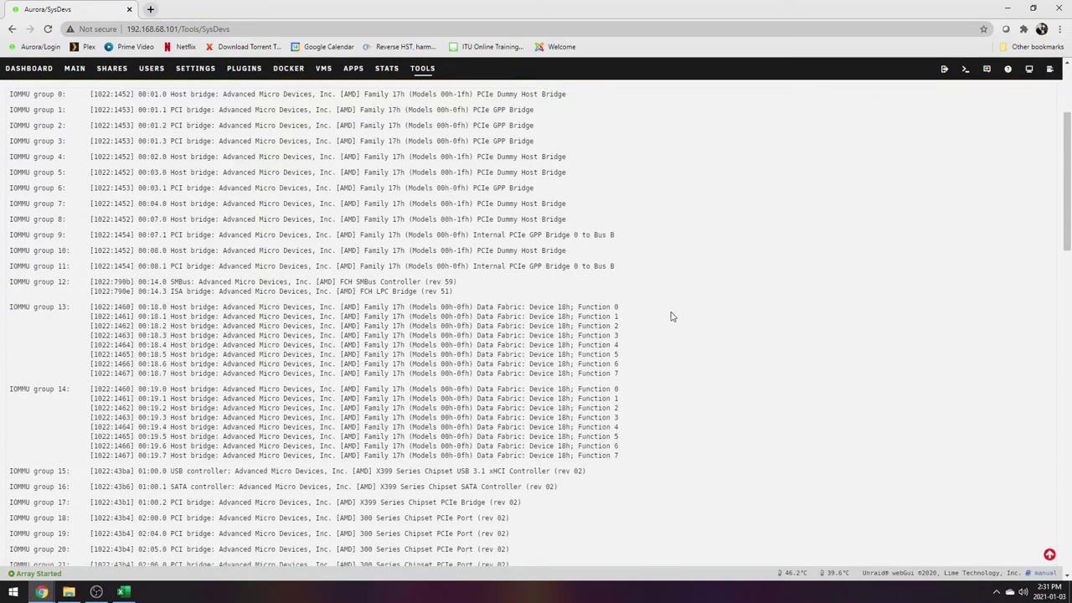
# Highlight the Ethernet and wireless network controllers in IOMMU groups 23 to 26 one after another.
pyautogui.scroll(-3, 670, 316)
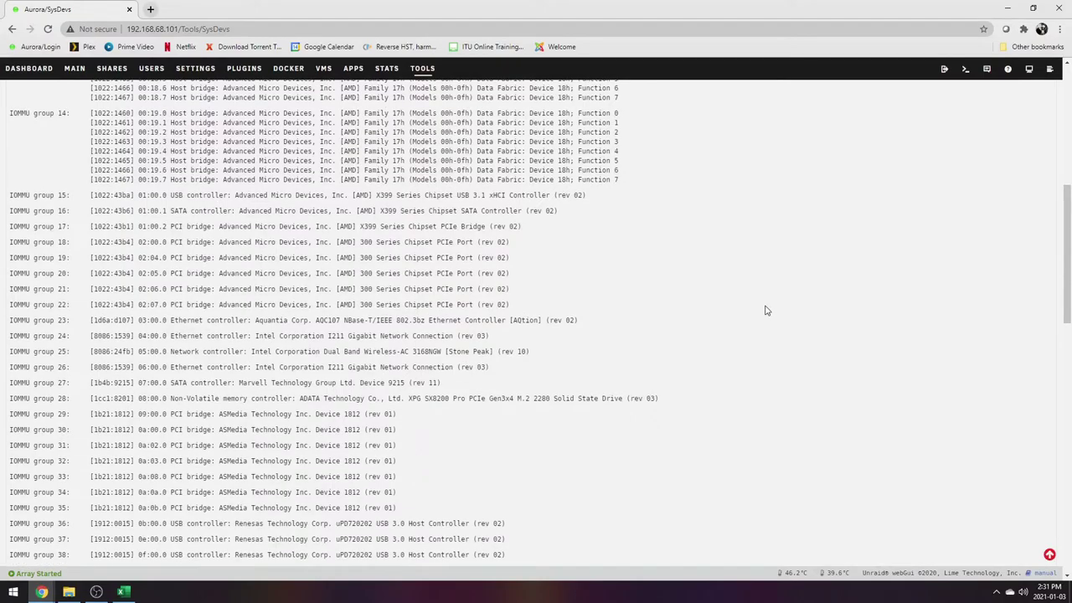
pyautogui.scroll(-1, 721, 431)
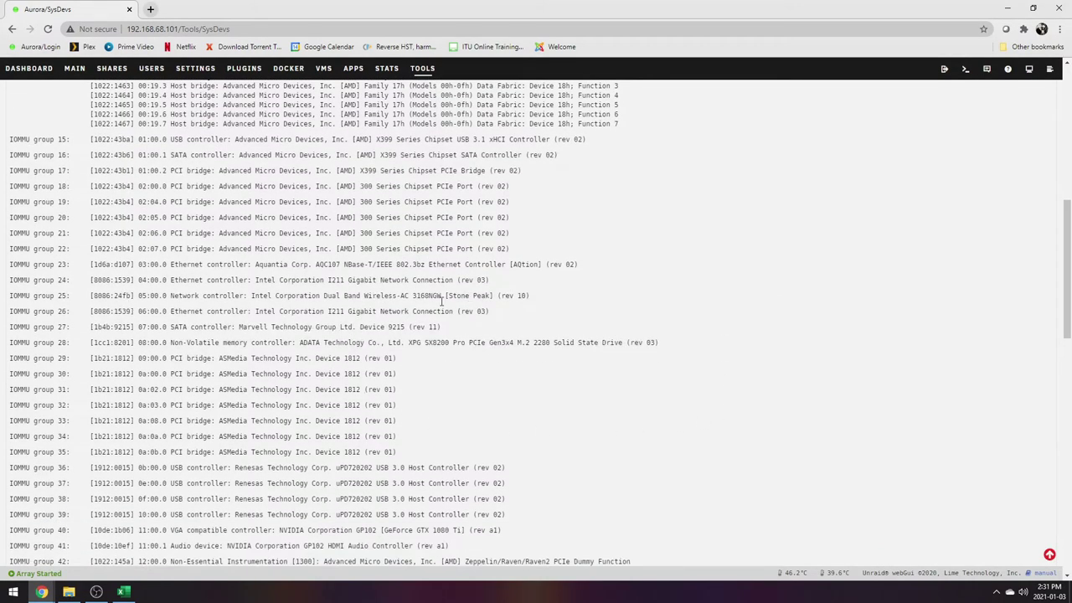
pyautogui.moveTo(93, 264); pyautogui.dragTo(581, 266)
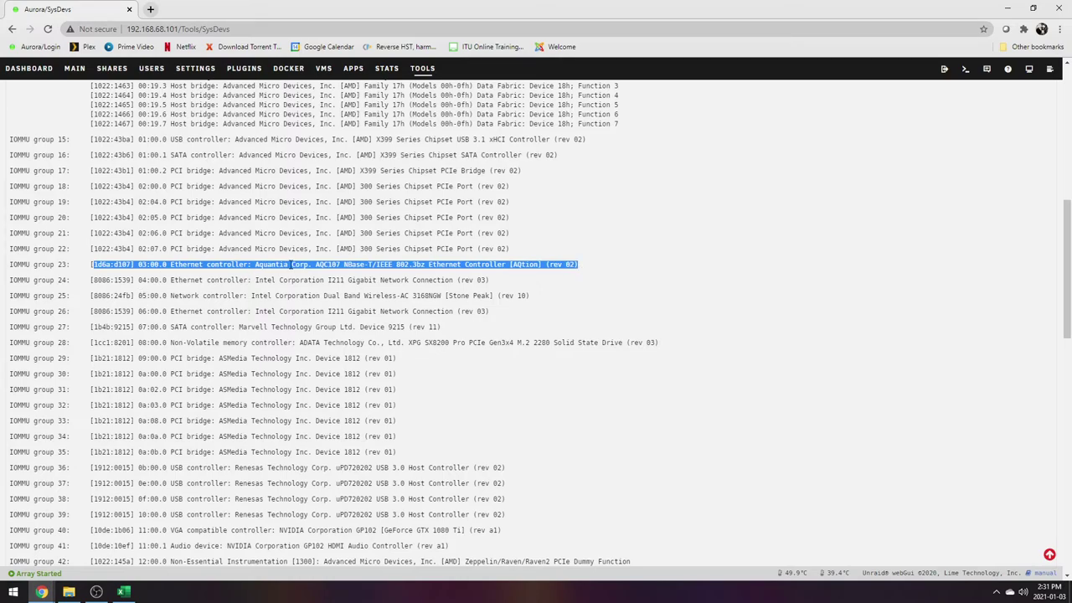
pyautogui.moveTo(123, 282); pyautogui.dragTo(500, 287)
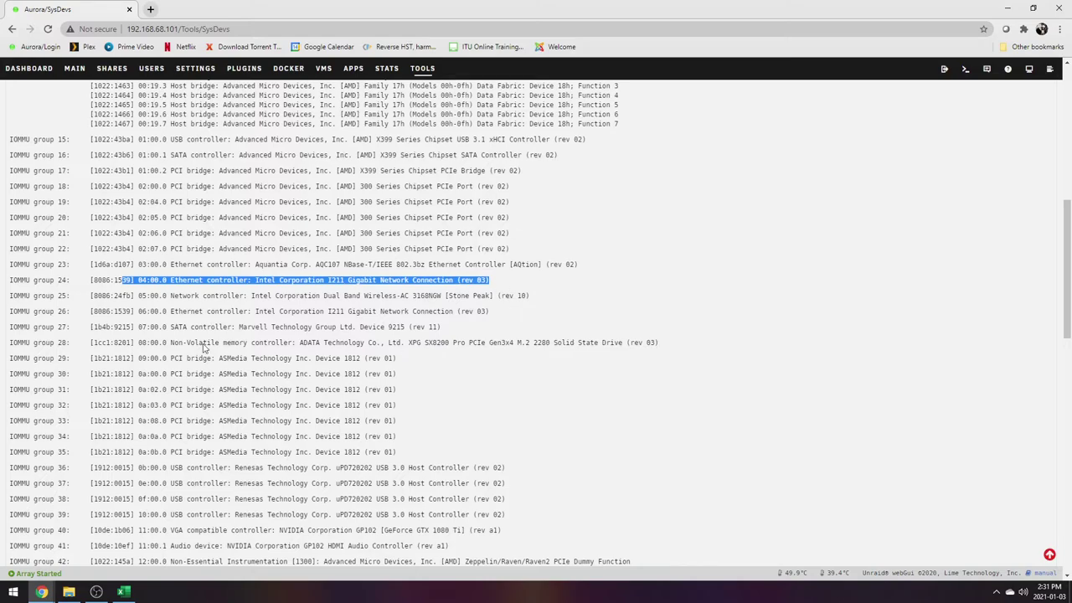
pyautogui.moveTo(154, 298); pyautogui.dragTo(558, 299)
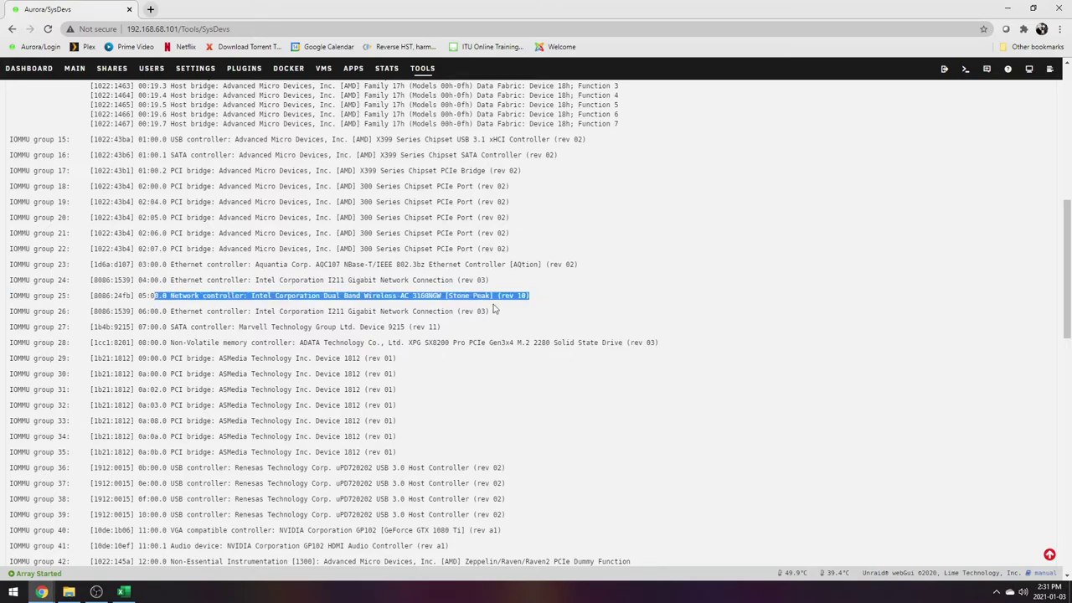
pyautogui.moveTo(155, 311); pyautogui.dragTo(501, 325)
# Highlight the Marvell SATA controller in IOMMU group 27 and the ADATA solid state drive in group 28.
pyautogui.scroll(-1, 391, 386)
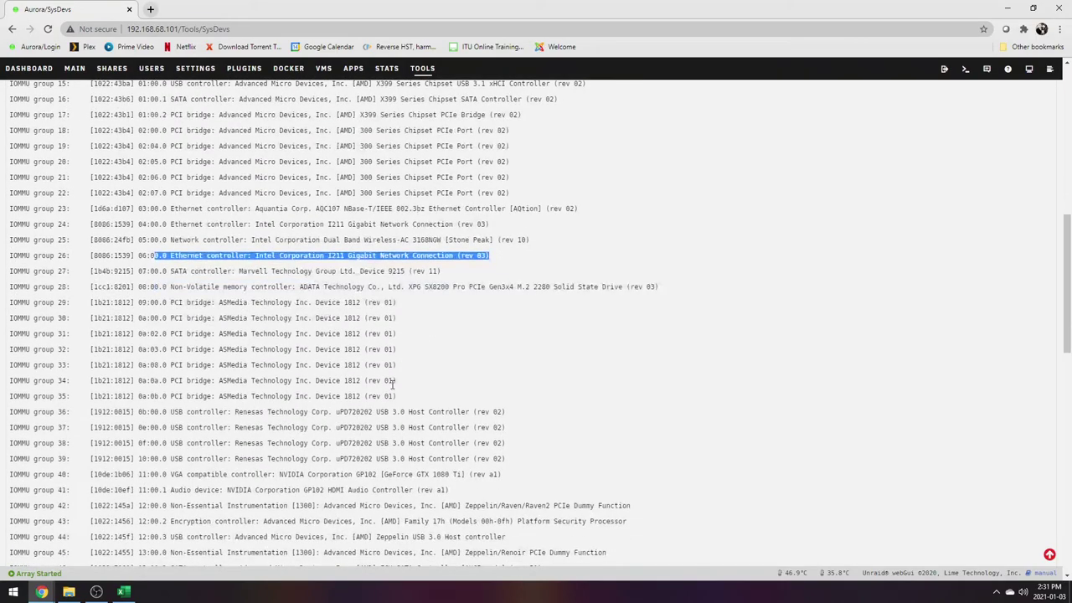
pyautogui.click(130, 285)
pyautogui.moveTo(135, 271); pyautogui.dragTo(445, 273)
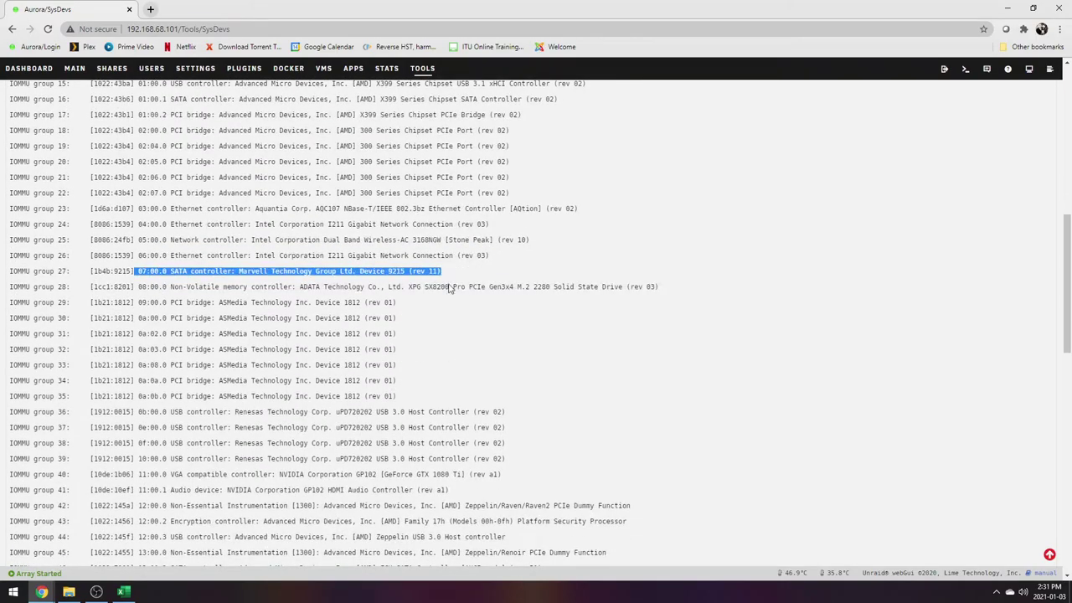
pyautogui.scroll(-1, 506, 325)
pyautogui.scroll(1, 506, 325)
pyautogui.scroll(-4, 526, 323)
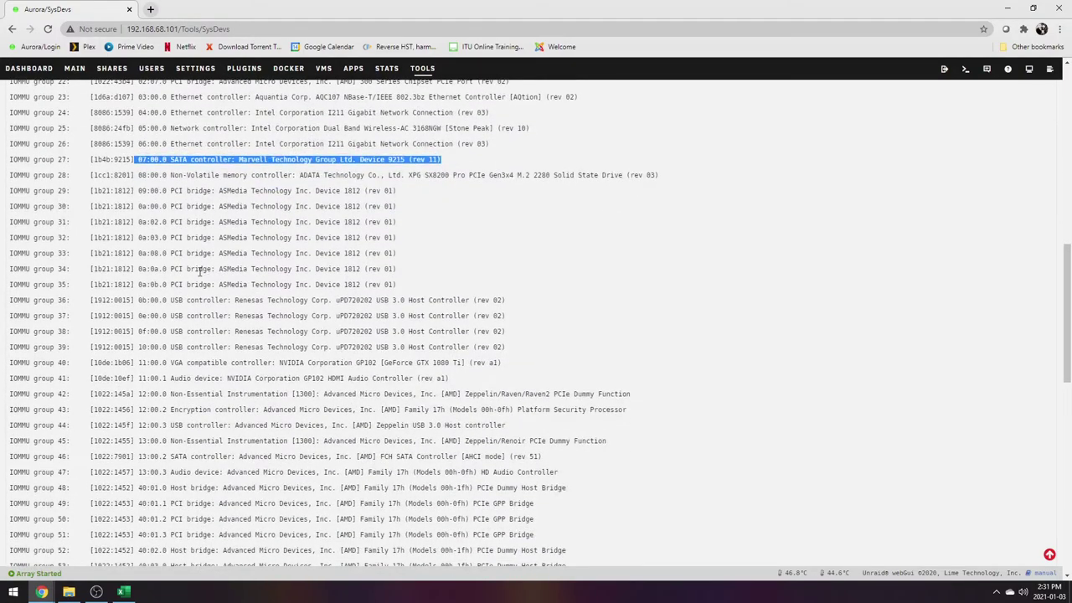
pyautogui.moveTo(139, 175); pyautogui.dragTo(669, 181)
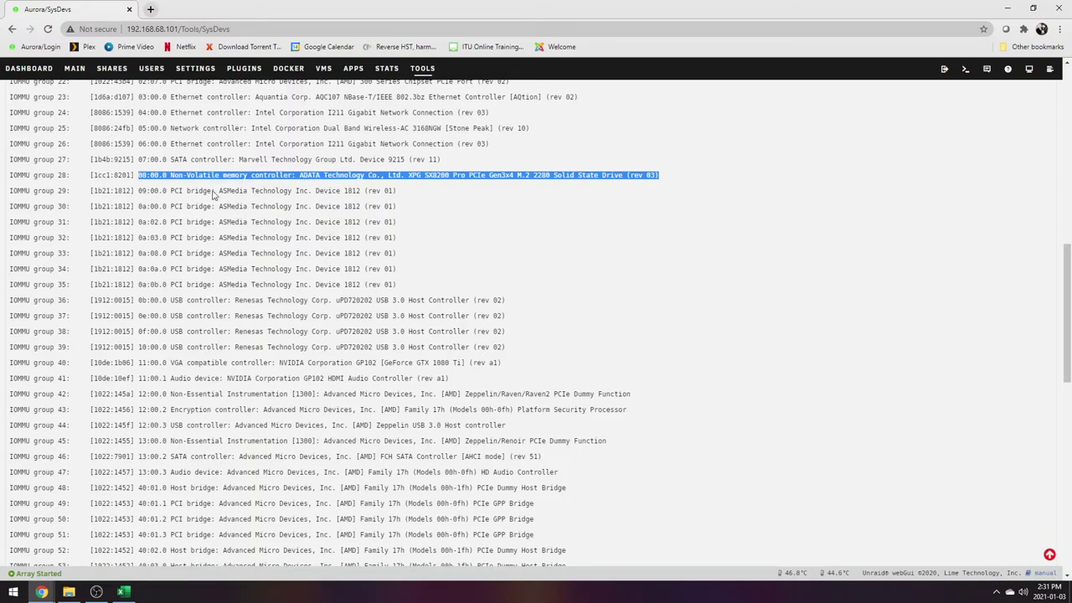
# Examine the Renesas USB 3.0 host controllers and highlight all four entries in IOMMU groups 36 to 39.
pyautogui.scroll(-1, 268, 295)
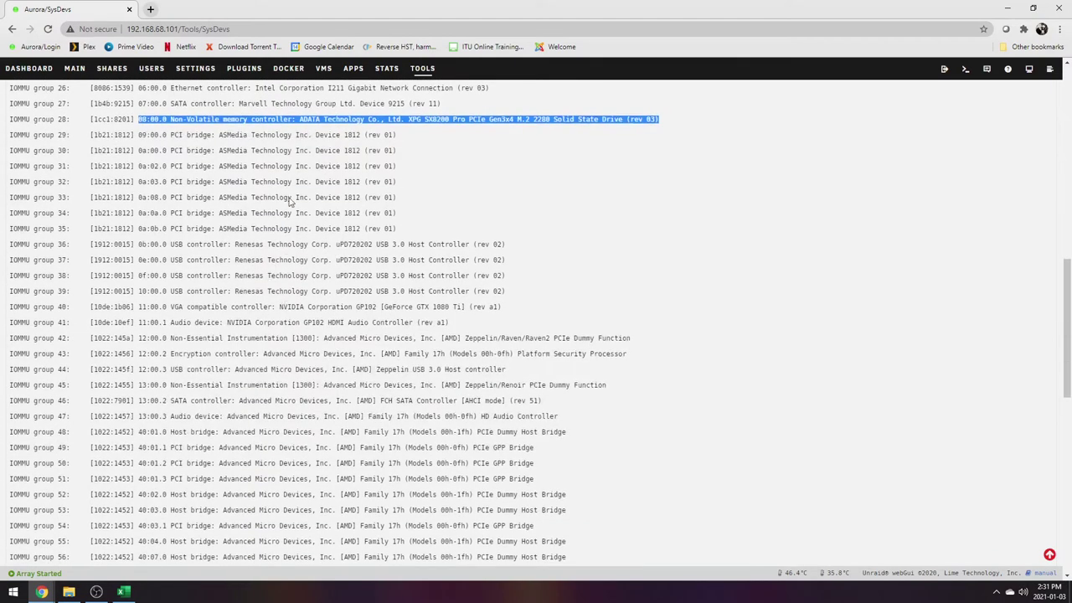
pyautogui.scroll(-1, 244, 250)
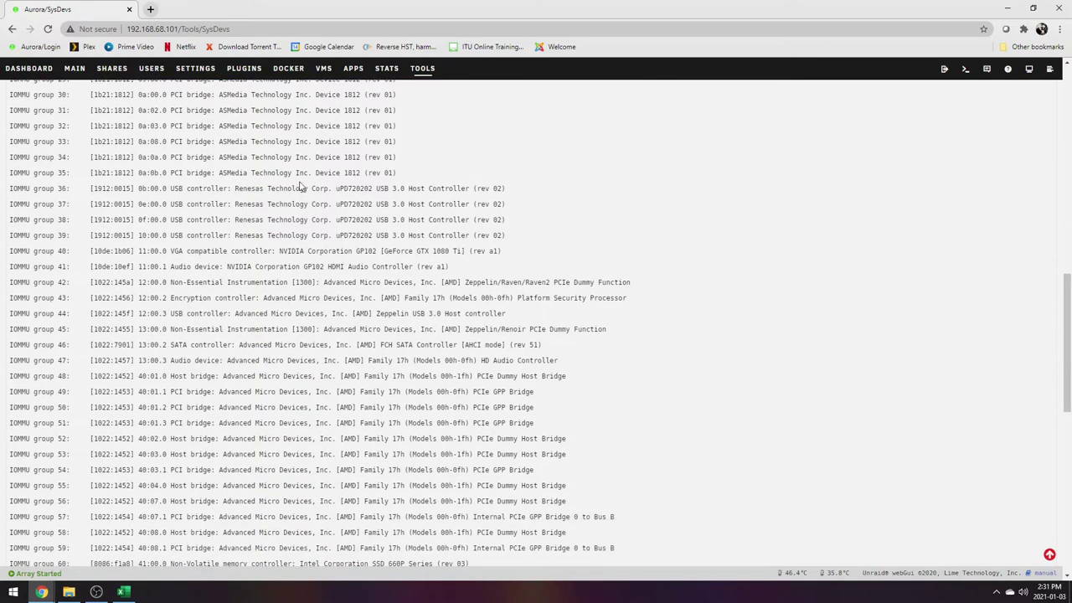
pyautogui.scroll(1, 300, 186)
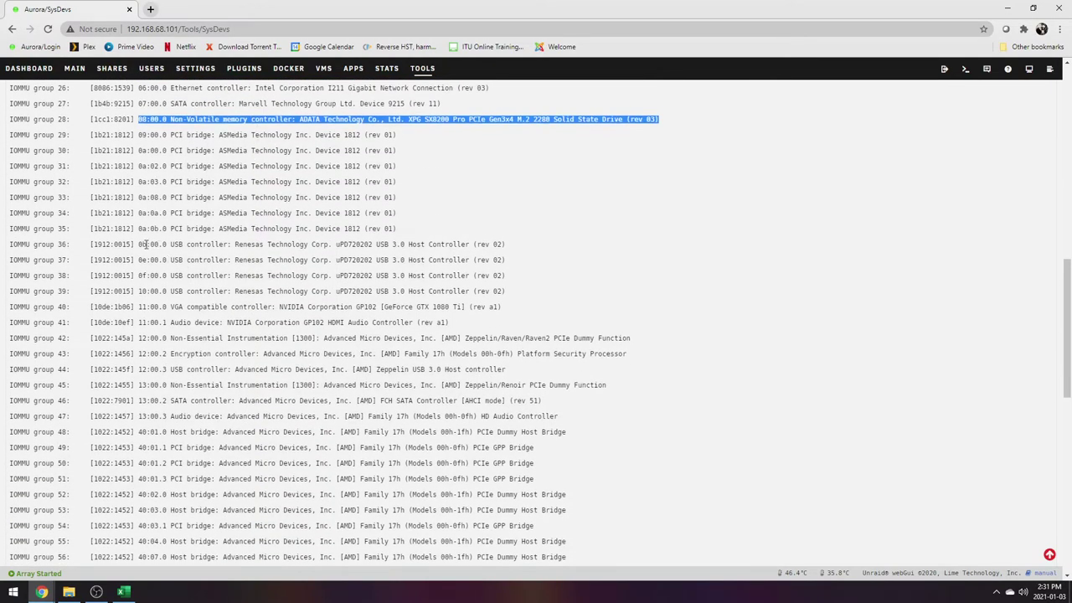
pyautogui.moveTo(139, 244); pyautogui.dragTo(513, 297)
pyautogui.scroll(-1, 654, 268)
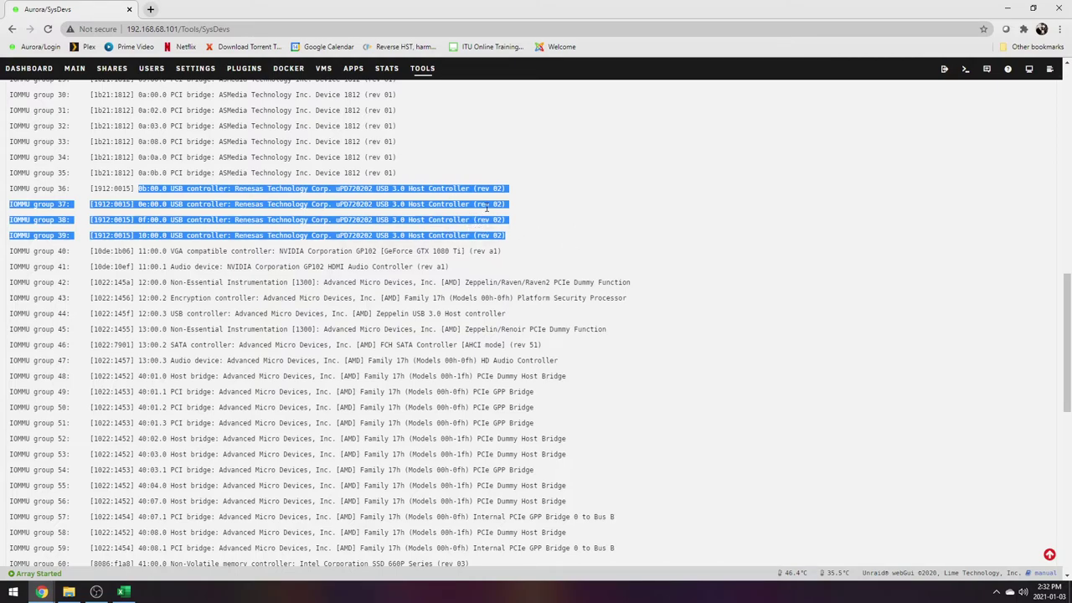
pyautogui.click(524, 214)
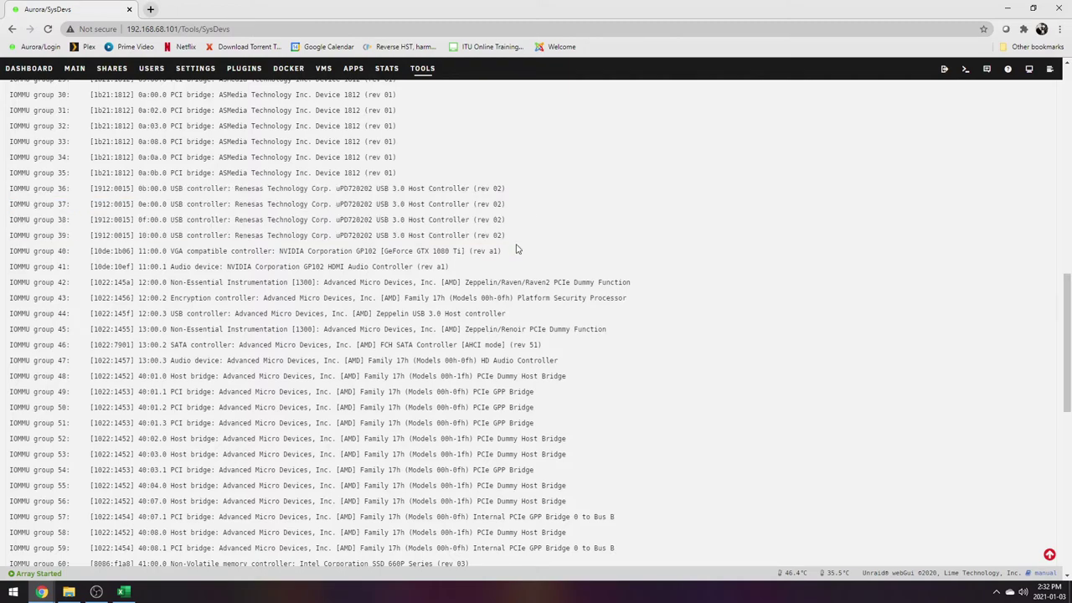
pyautogui.moveTo(515, 246); pyautogui.dragTo(415, 216)
pyautogui.click(524, 238)
pyautogui.moveTo(523, 237); pyautogui.dragTo(89, 191)
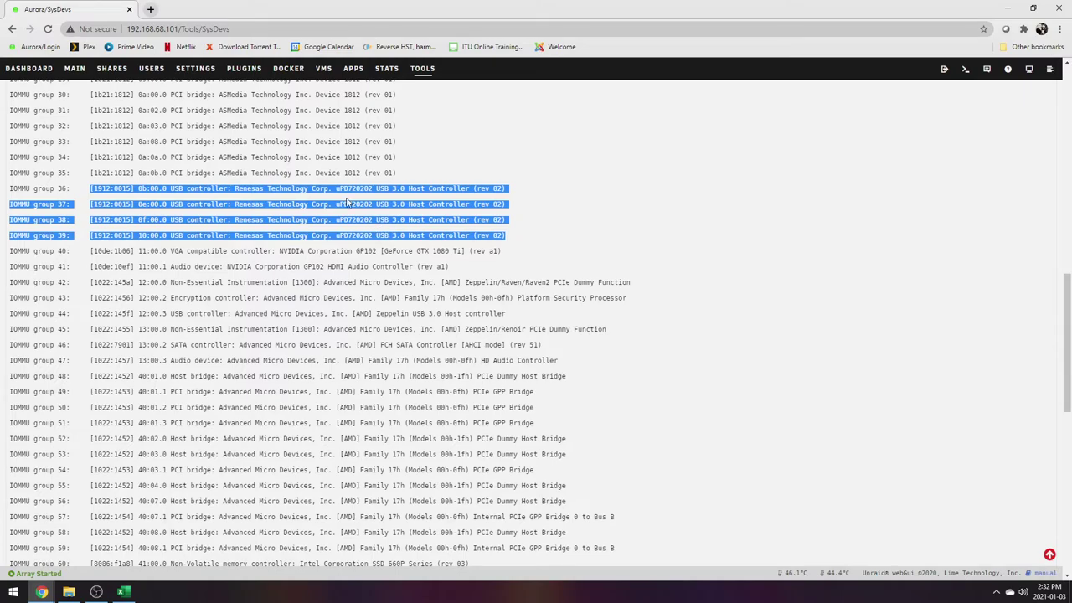
# Highlight the GeForce GTX 1080 Ti in IOMMU group 40 and its HDMI audio controller in group 41.
pyautogui.scroll(-1, 350, 189)
pyautogui.moveTo(171, 196); pyautogui.dragTo(476, 197)
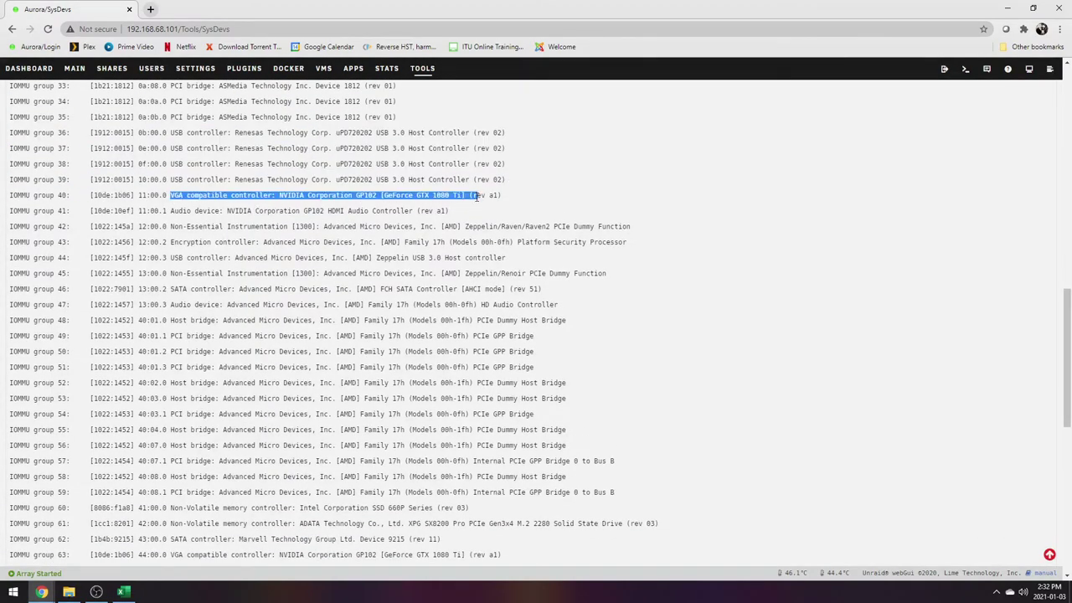
pyautogui.moveTo(179, 211); pyautogui.dragTo(491, 216)
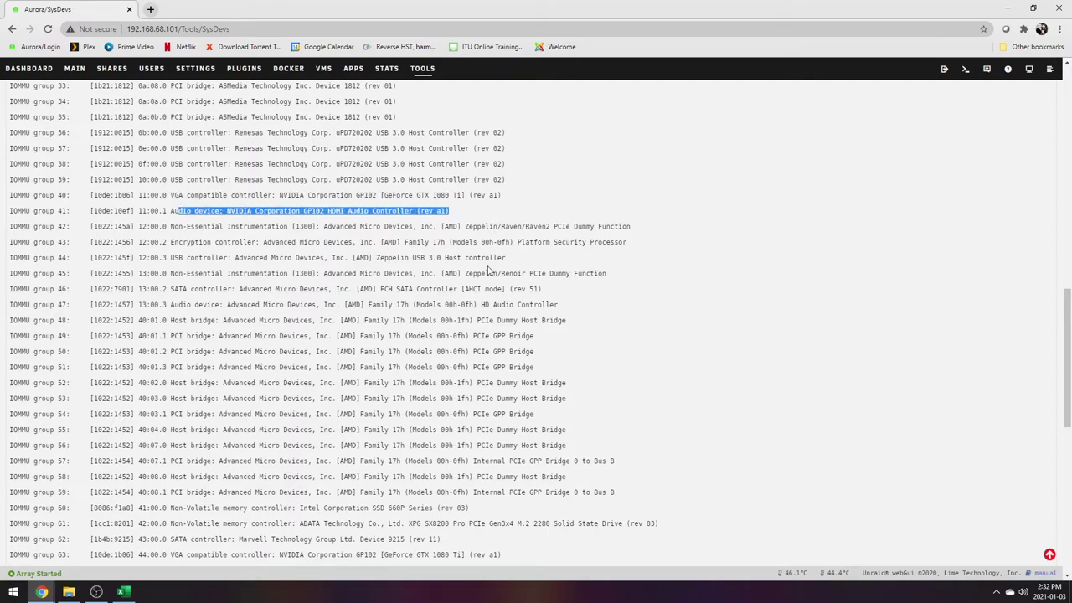
# Highlight the AMD instrumentation, encryption, USB, SATA and audio devices within IOMMU groups 42 to 47.
pyautogui.scroll(-1, 489, 269)
pyautogui.moveTo(178, 171); pyautogui.dragTo(610, 171)
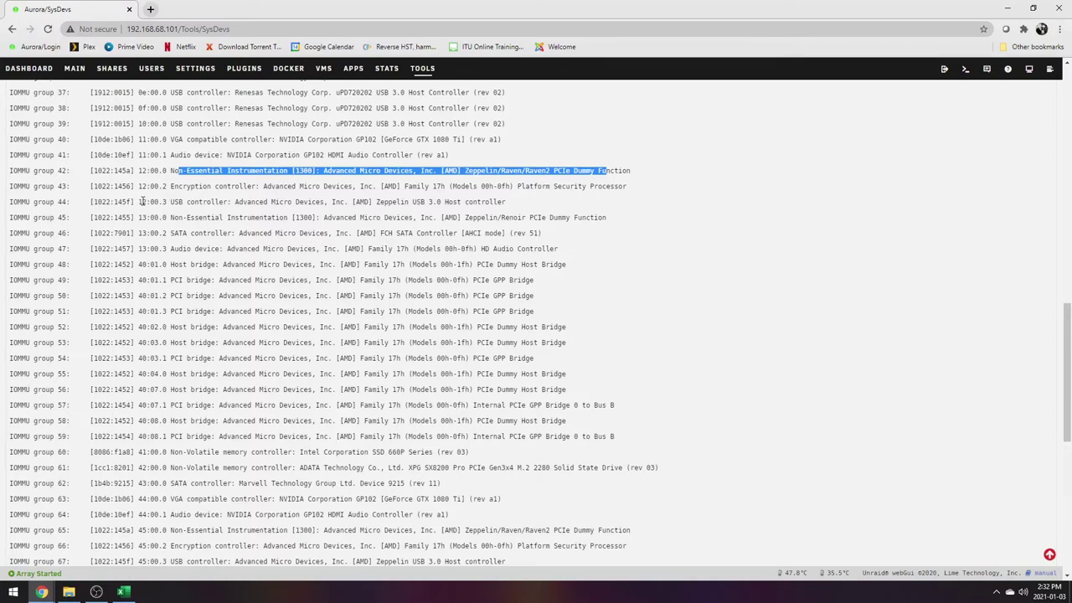
pyautogui.moveTo(170, 186); pyautogui.dragTo(350, 186)
pyautogui.moveTo(140, 201); pyautogui.dragTo(511, 205)
pyautogui.scroll(-1, 659, 220)
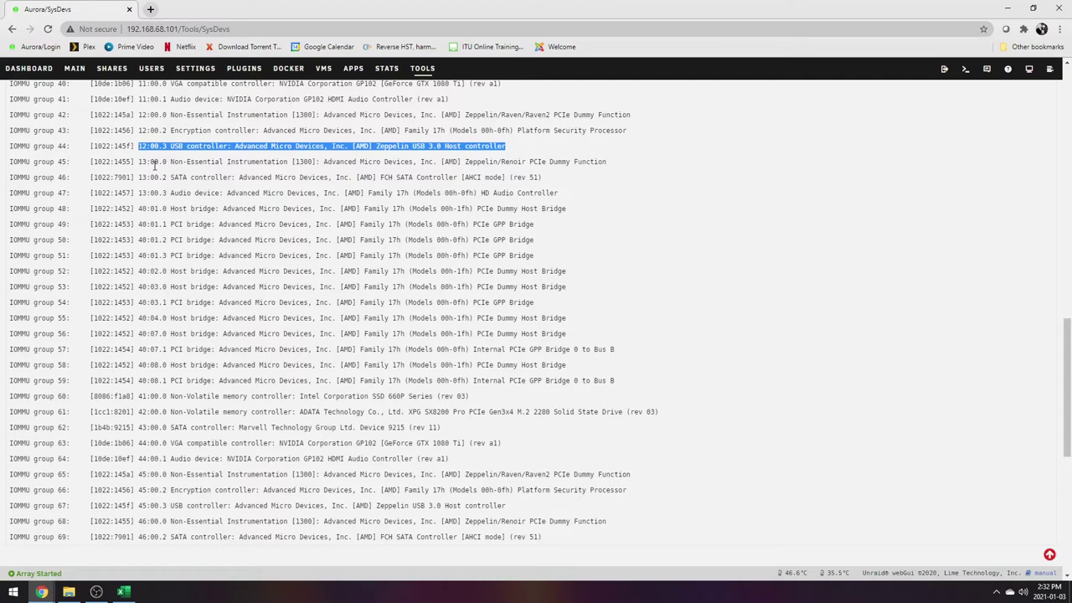
pyautogui.moveTo(154, 178); pyautogui.dragTo(545, 181)
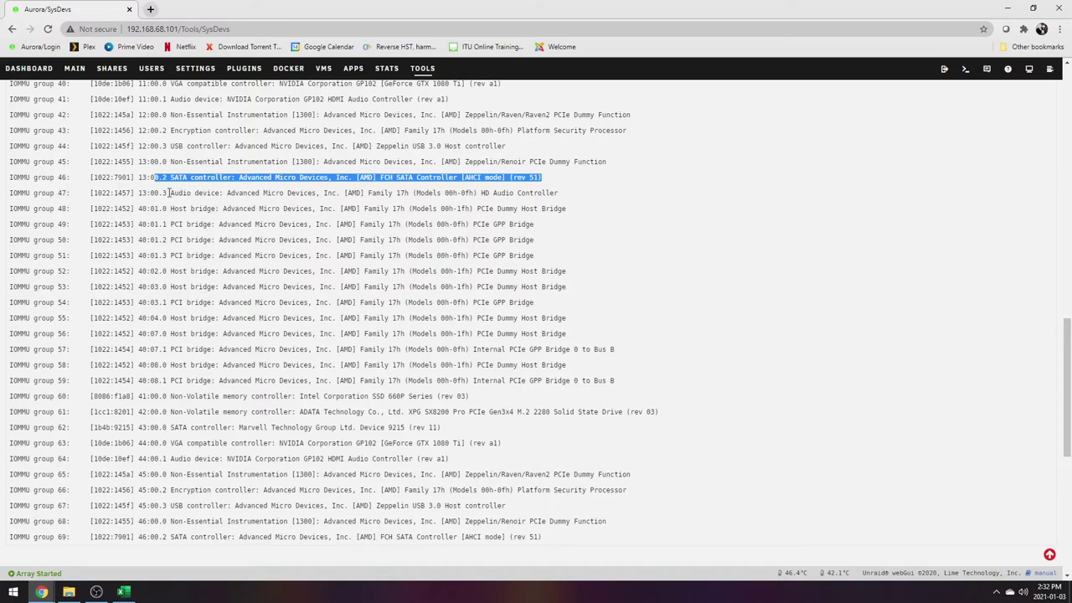
pyautogui.moveTo(169, 193); pyautogui.dragTo(547, 193)
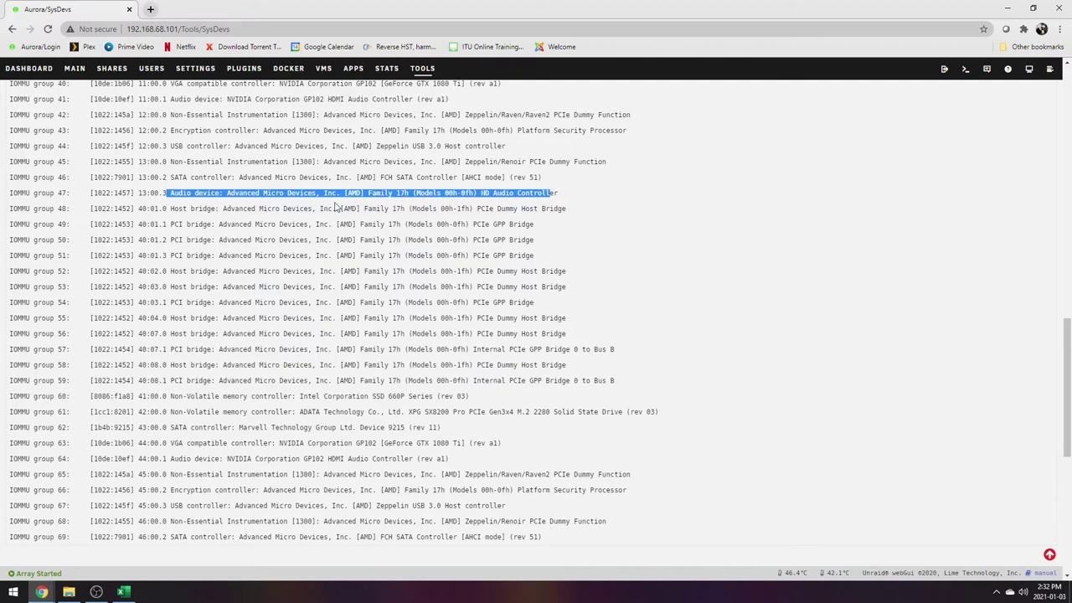
# Highlight the Intel and ADATA solid state drives in IOMMU groups 60 and 61 and the Marvell SATA controller in group 62.
pyautogui.scroll(-1, 484, 194)
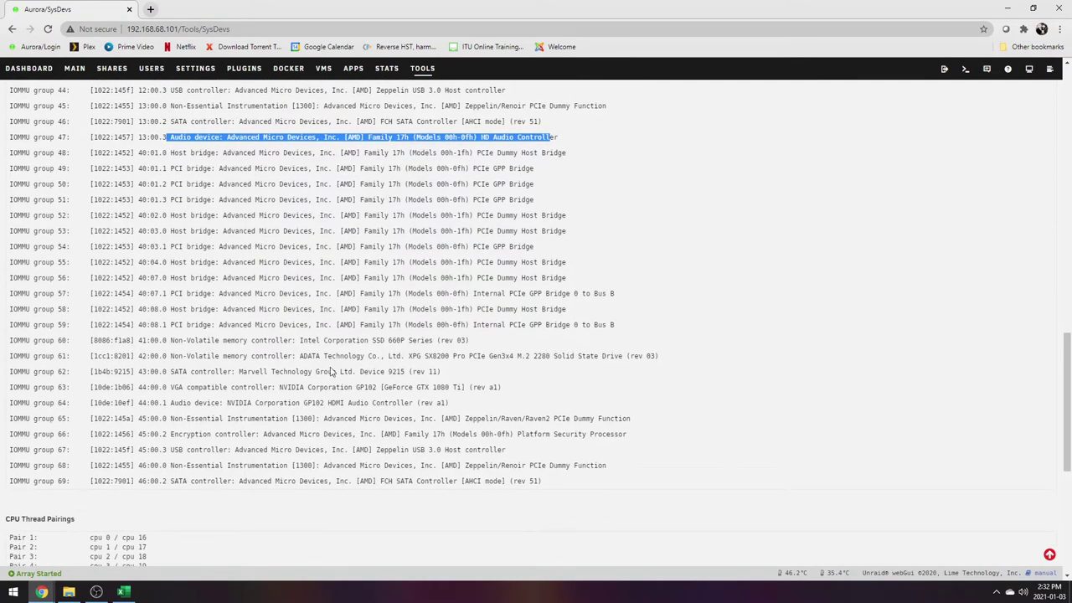
pyautogui.moveTo(167, 341); pyautogui.dragTo(469, 342)
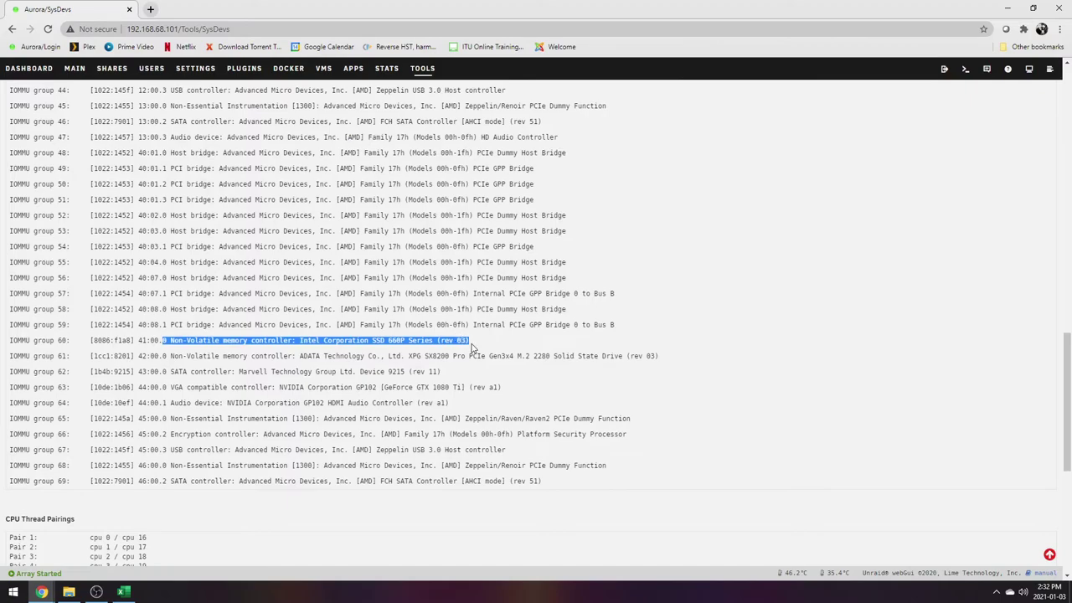
pyautogui.scroll(-2, 490, 342)
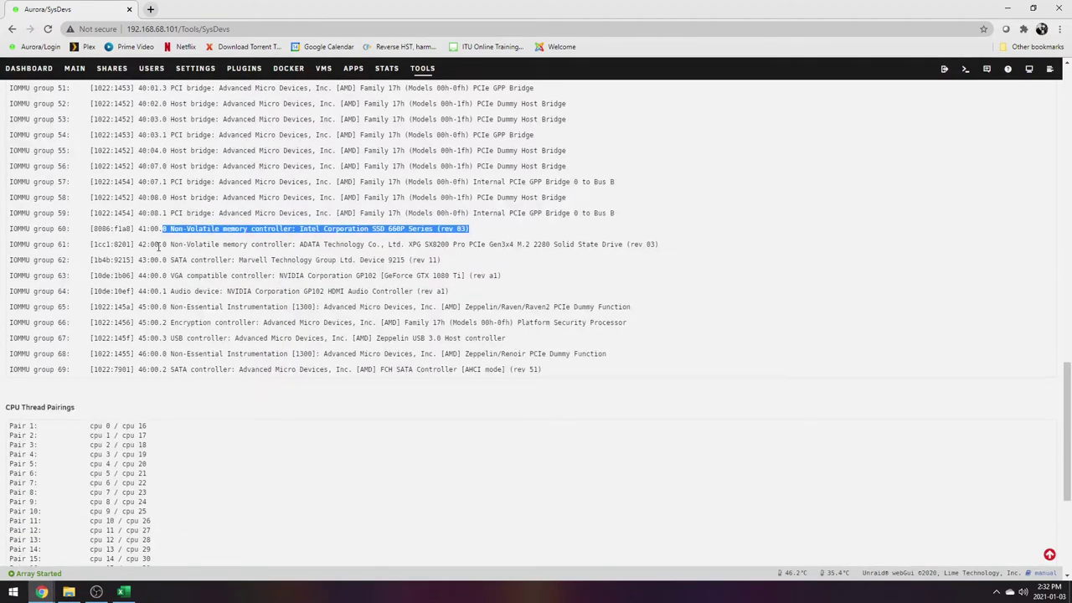
pyautogui.moveTo(159, 245); pyautogui.dragTo(487, 246)
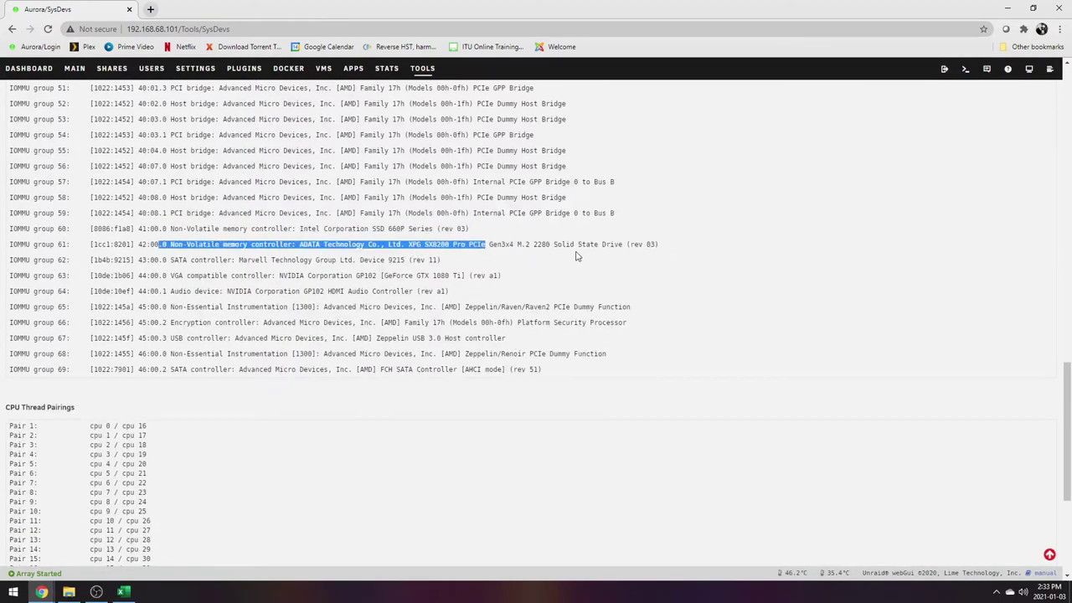
pyautogui.scroll(-1, 576, 256)
pyautogui.moveTo(166, 203); pyautogui.dragTo(441, 204)
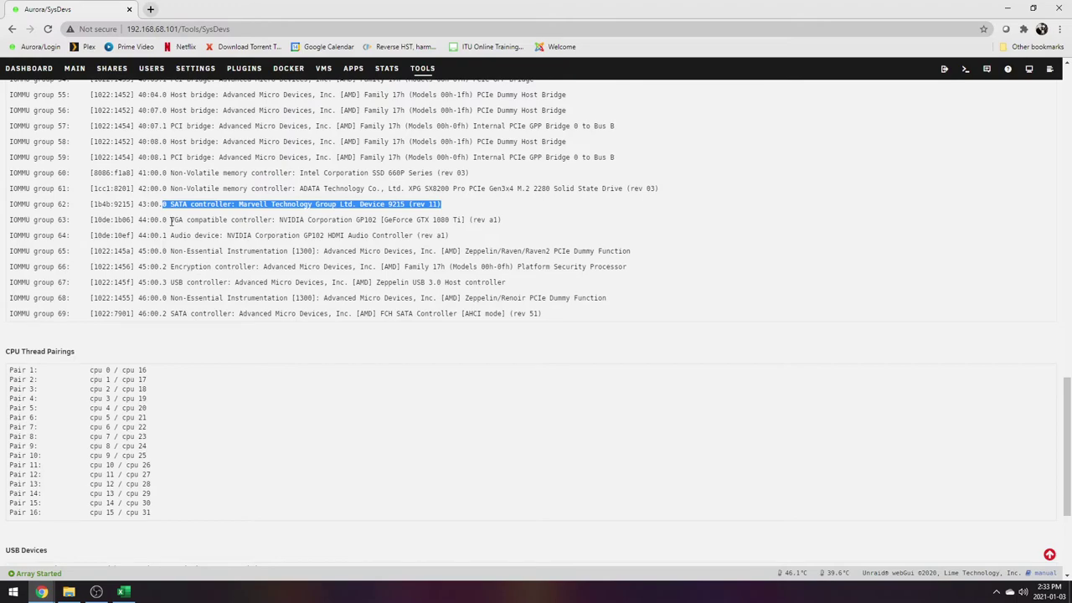
# Highlight the other GeForce GTX 1080 Ti in IOMMU group 63 and its HDMI audio controller in group 64.
pyautogui.moveTo(171, 220); pyautogui.dragTo(501, 218)
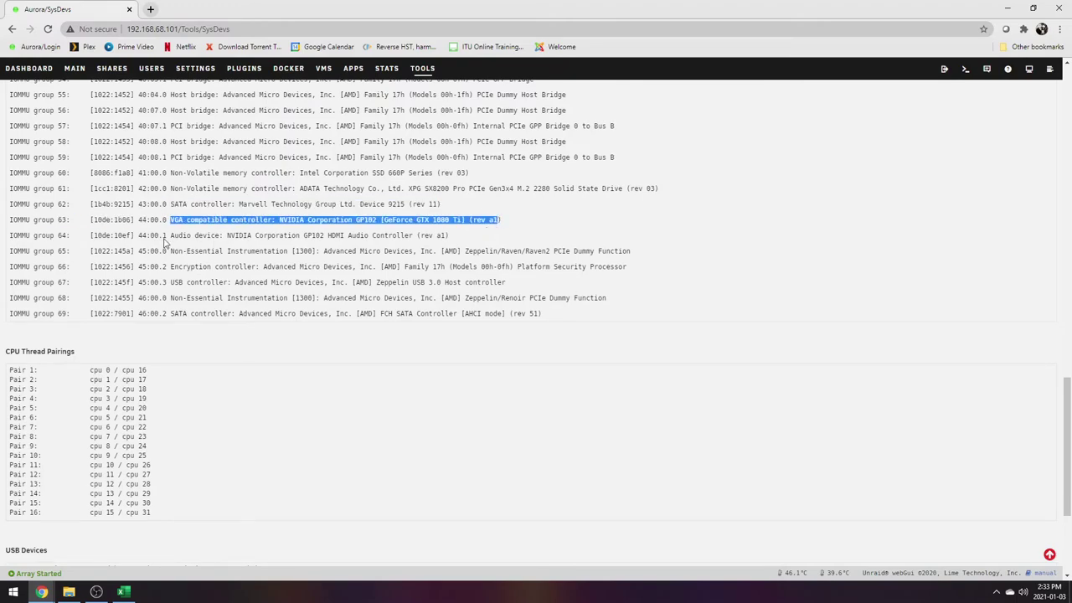
pyautogui.moveTo(164, 238); pyautogui.dragTo(505, 240)
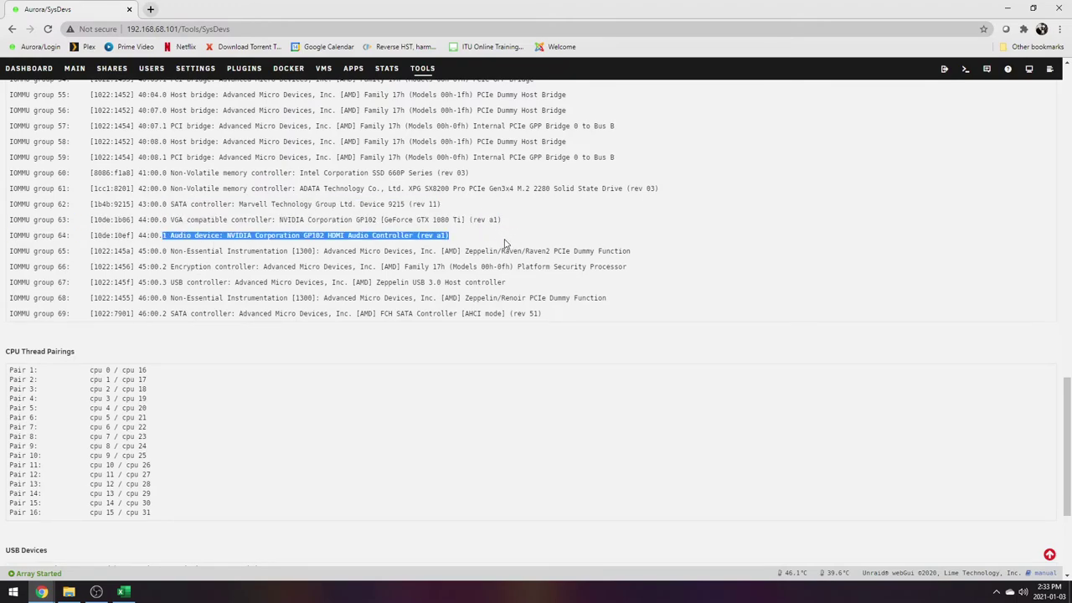
pyautogui.scroll(-1, 172, 267)
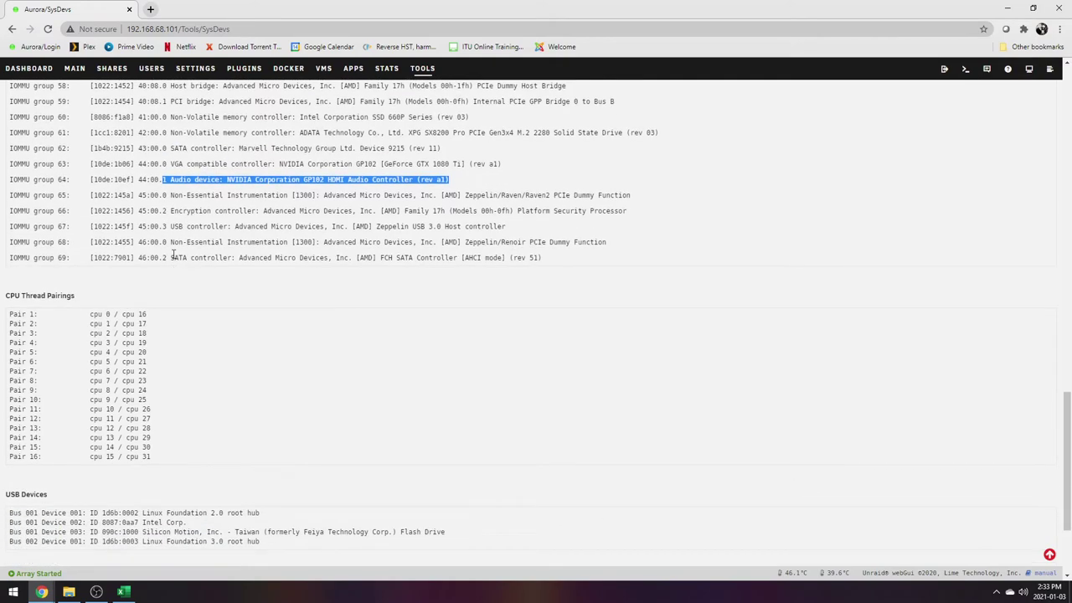
# Highlight the AMD USB controller in IOMMU group 67 and the AMD SATA controllers in groups 69 and 46.
pyautogui.moveTo(168, 228); pyautogui.dragTo(501, 226)
pyautogui.moveTo(138, 259); pyautogui.dragTo(555, 265)
pyautogui.scroll(3, 634, 319)
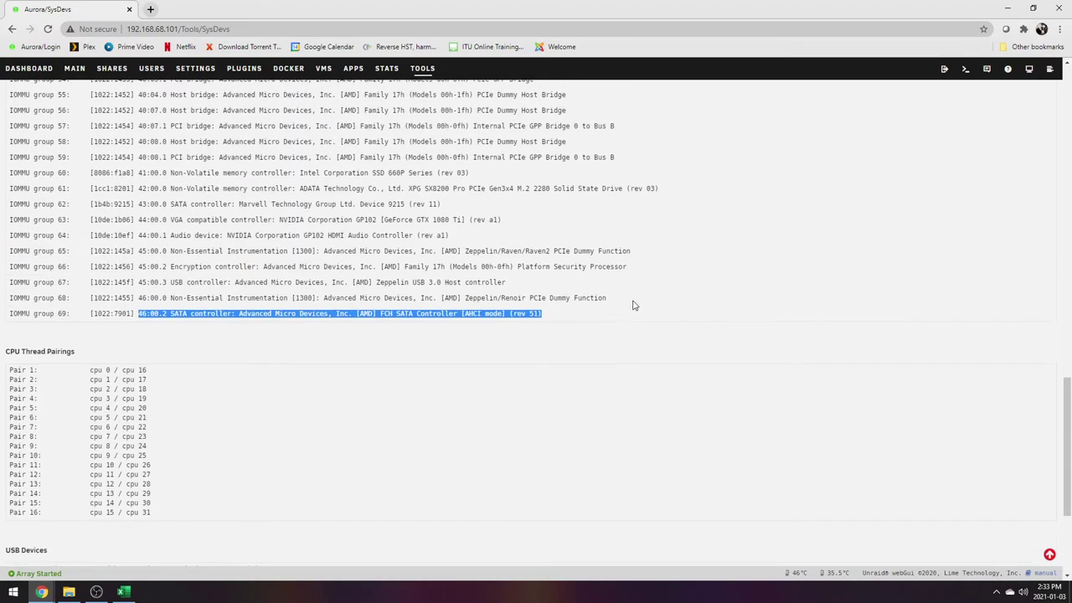
pyautogui.scroll(3, 282, 182)
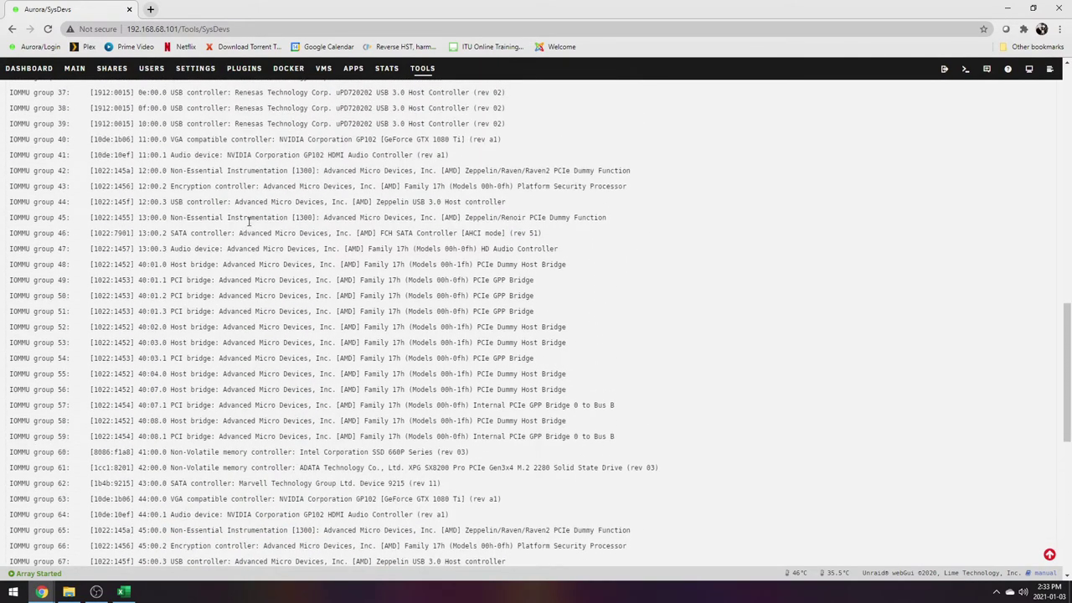
pyautogui.moveTo(167, 232); pyautogui.dragTo(443, 235)
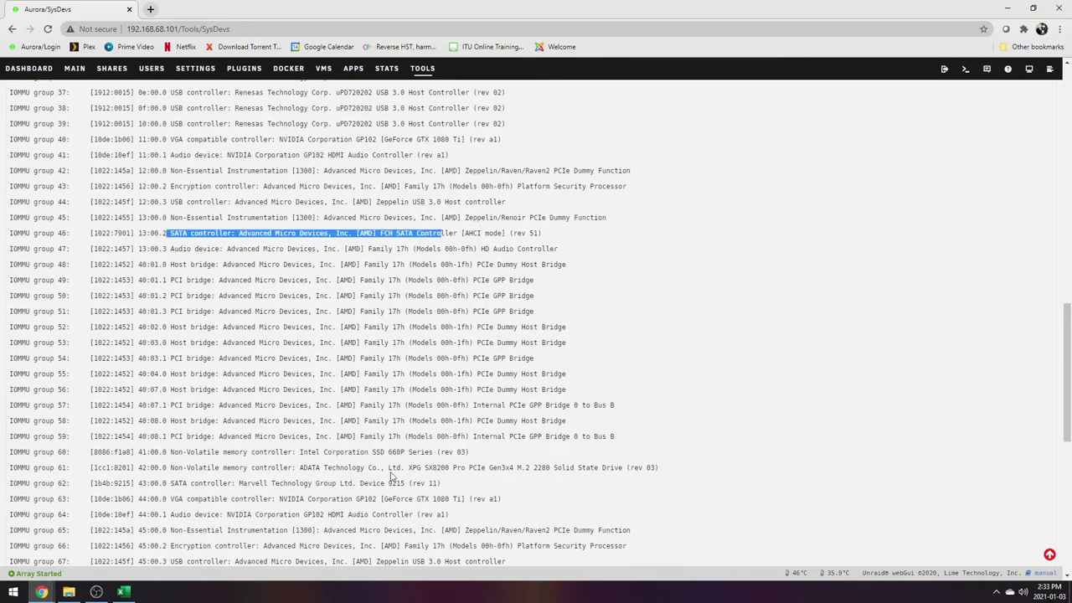
pyautogui.scroll(-1, 391, 481)
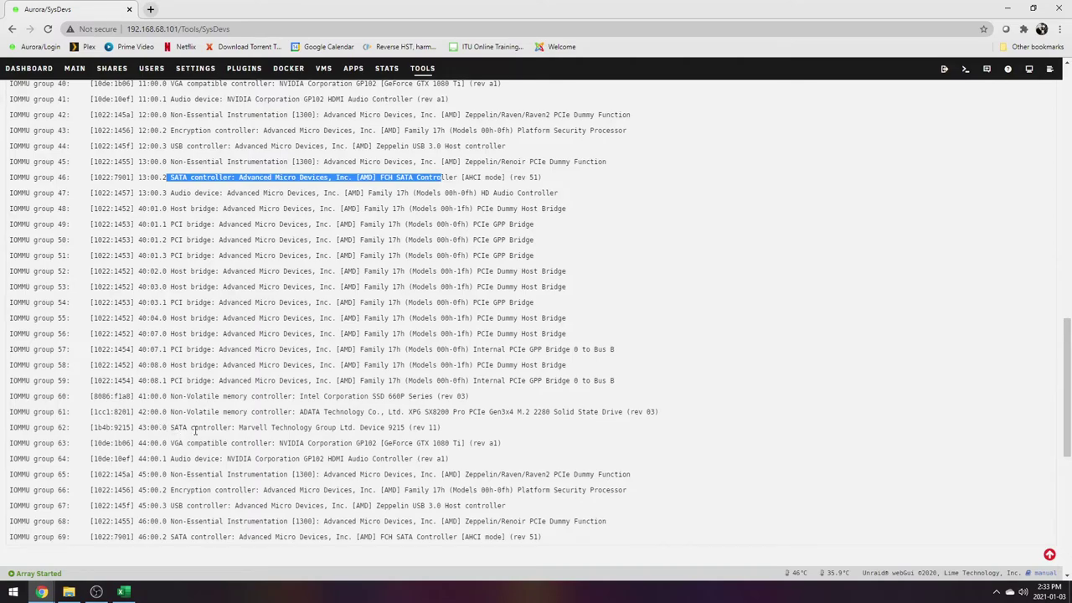
pyautogui.scroll(2, 289, 425)
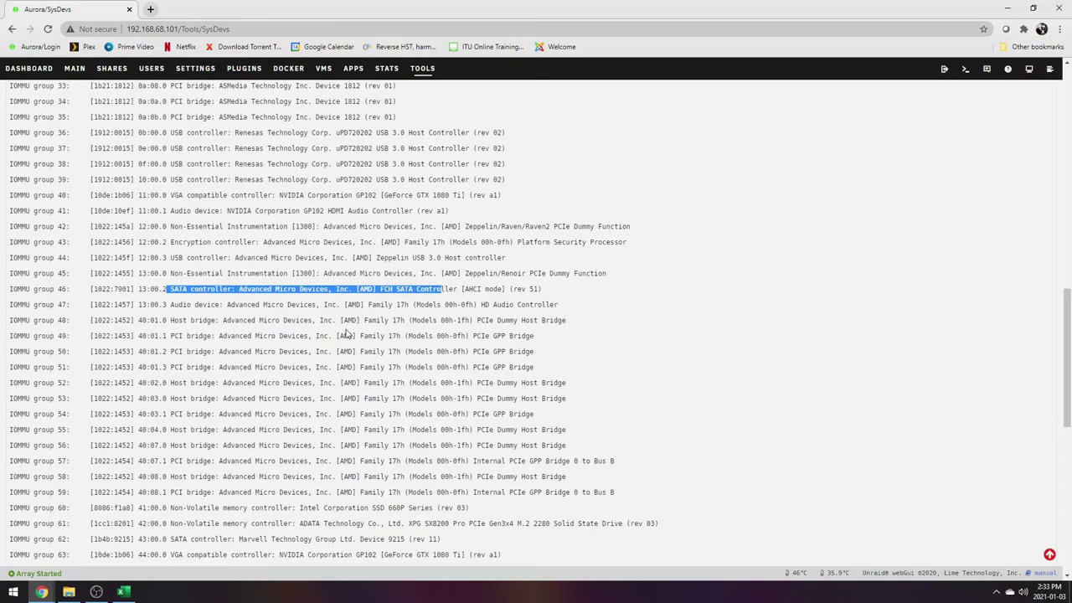
pyautogui.scroll(1, 255, 260)
pyautogui.click(294, 470)
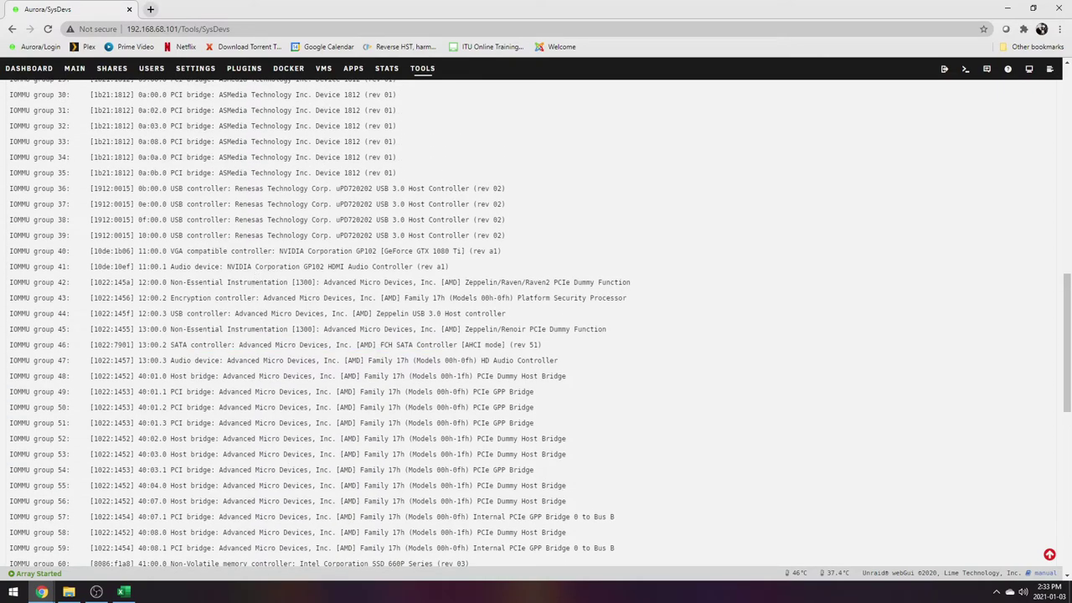
# Switch to the Unraid Hardware Breakup workbook in Excel, maximize it, and select SATA controller entries E4:E6 and the Marvell entry in E14.
pyautogui.hotkey('alt', 'Tab')
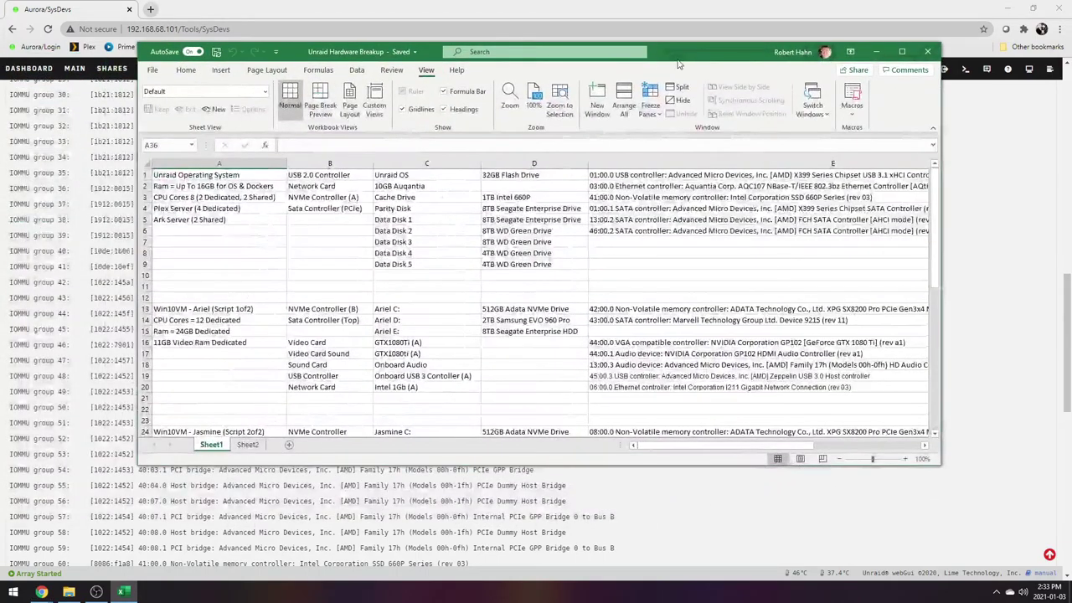
pyautogui.press('super+Up')
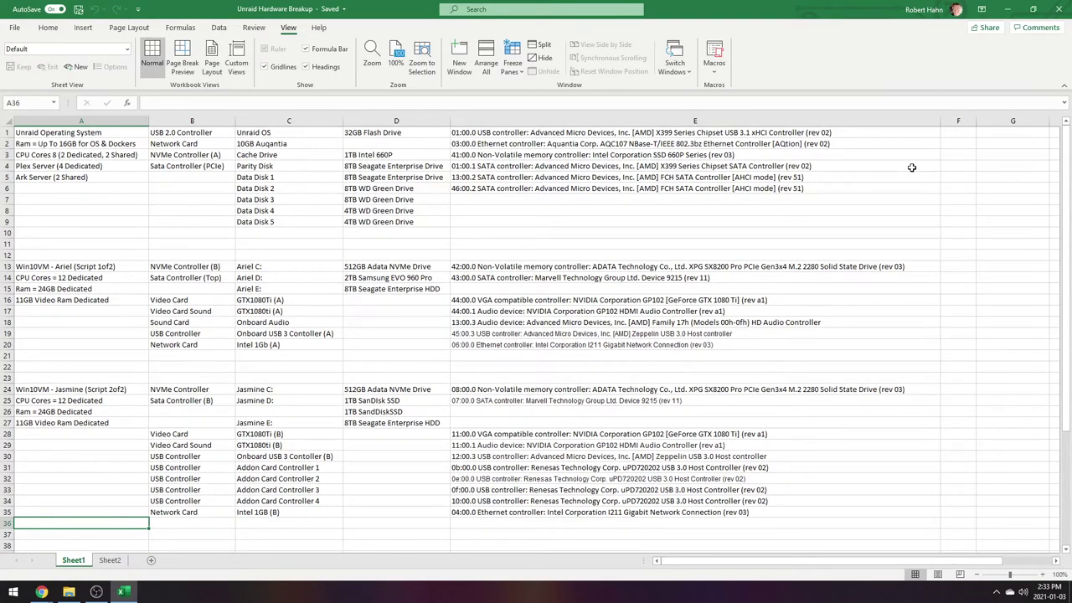
pyautogui.moveTo(850, 165); pyautogui.dragTo(840, 187)
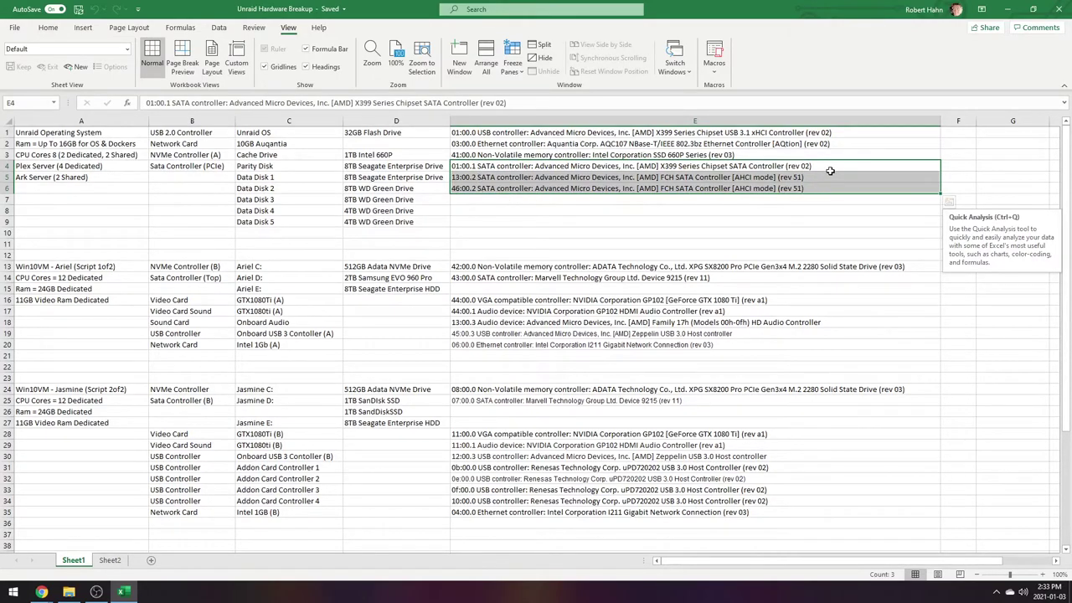
pyautogui.scroll(-1, 846, 222)
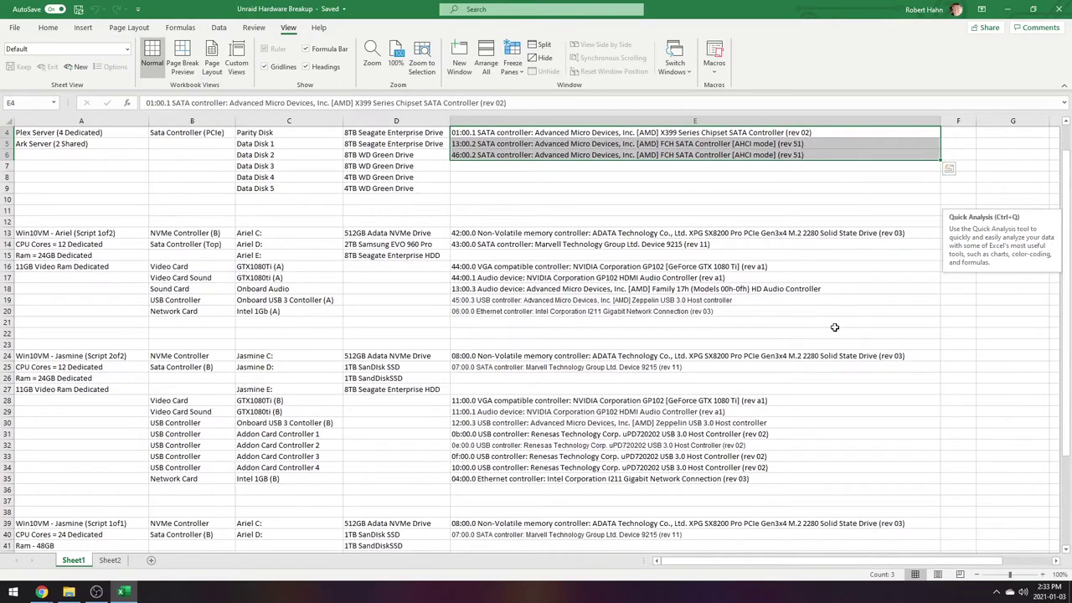
pyautogui.click(491, 246)
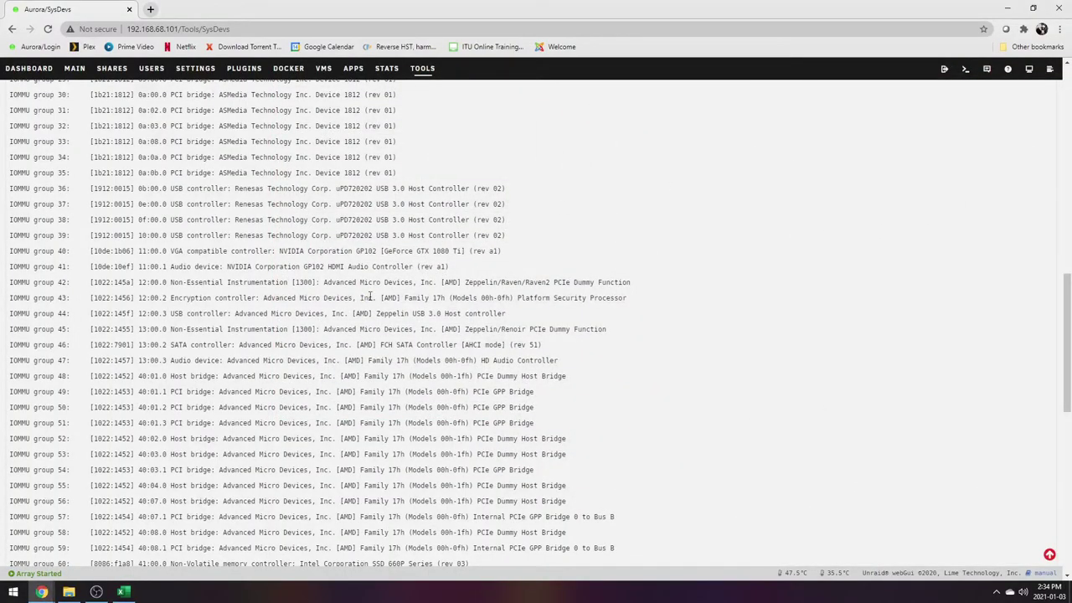
# In Chrome's system devices list, highlight the AMD encryption controller in IOMMU group 43 and the host bridge in group 10.
pyautogui.moveTo(10, 298); pyautogui.dragTo(386, 299)
pyautogui.moveTo(643, 300); pyautogui.dragTo(115, 300)
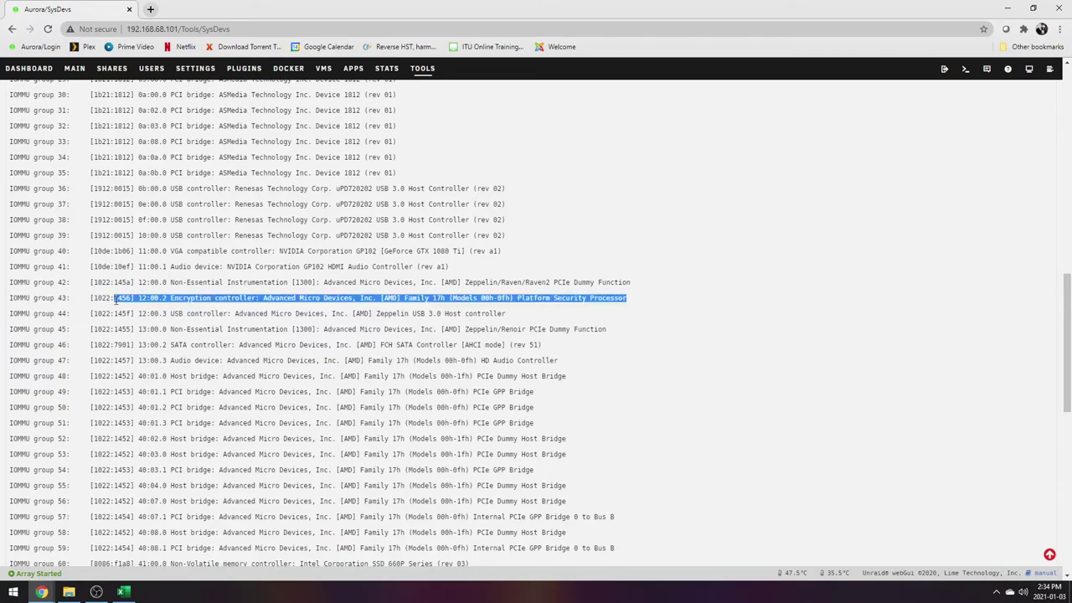
pyautogui.scroll(4, 115, 333)
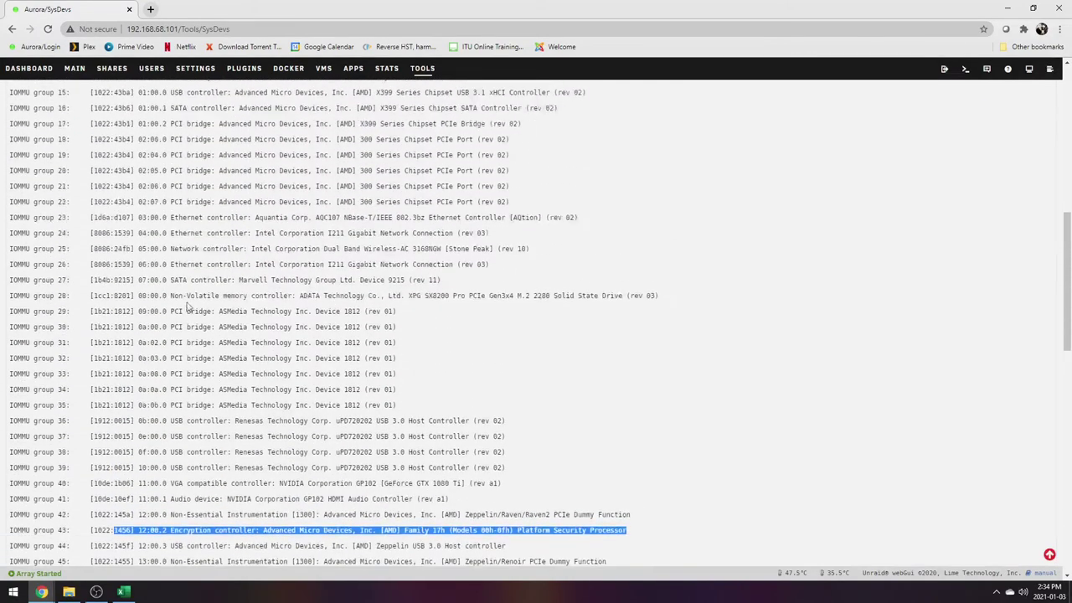
pyautogui.scroll(4, 257, 261)
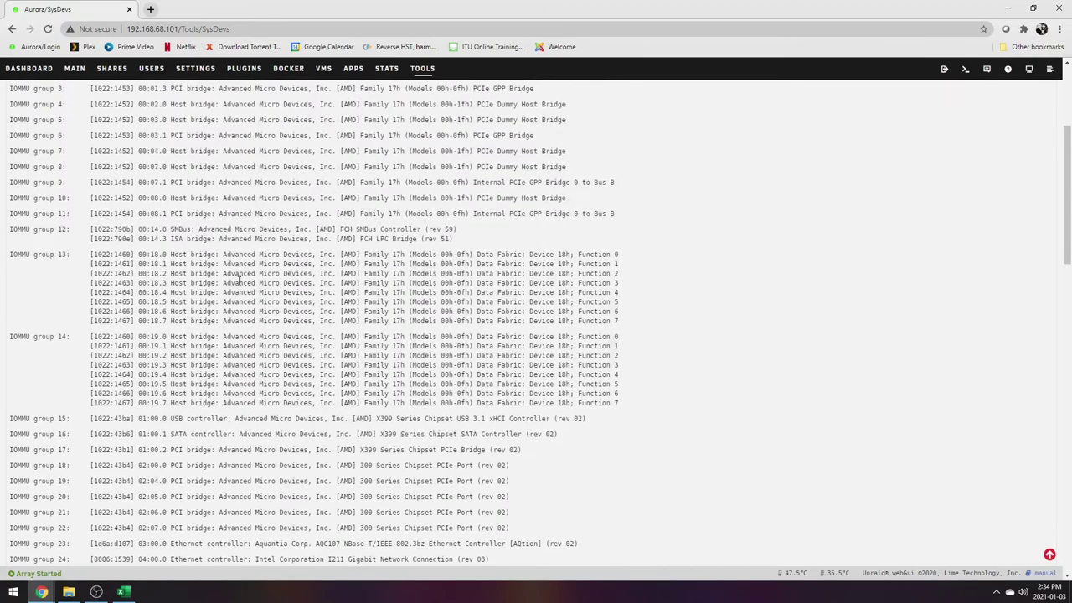
pyautogui.moveTo(115, 197); pyautogui.dragTo(622, 207)
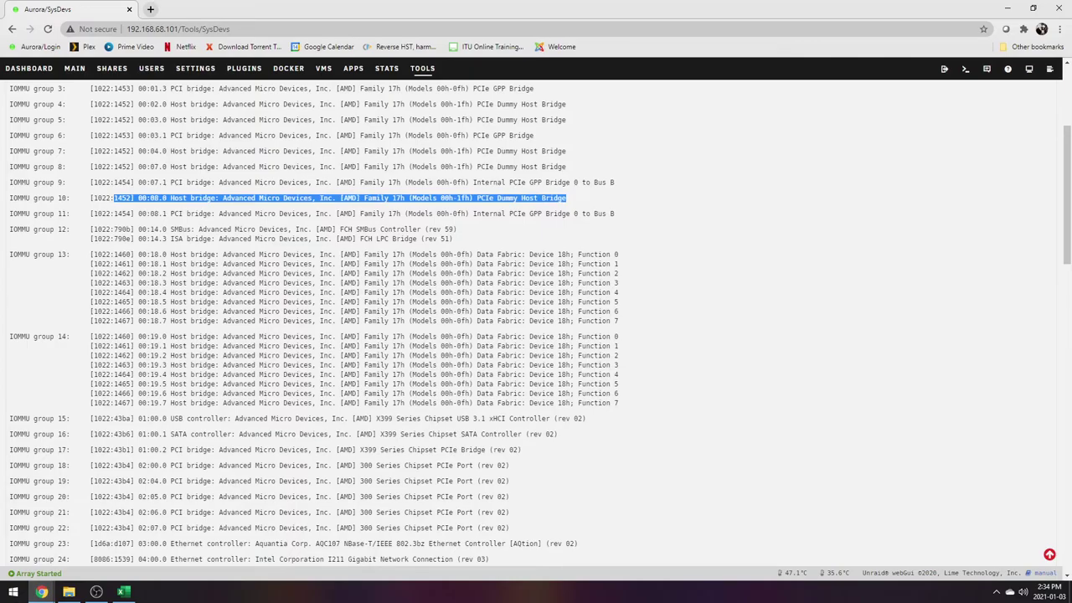
# Switch back to the Excel workbook and select the second VM's Marvell SATA controller entry in cell E25.
pyautogui.hotkey('alt', 'Tab')
pyautogui.scroll(-1, 767, 325)
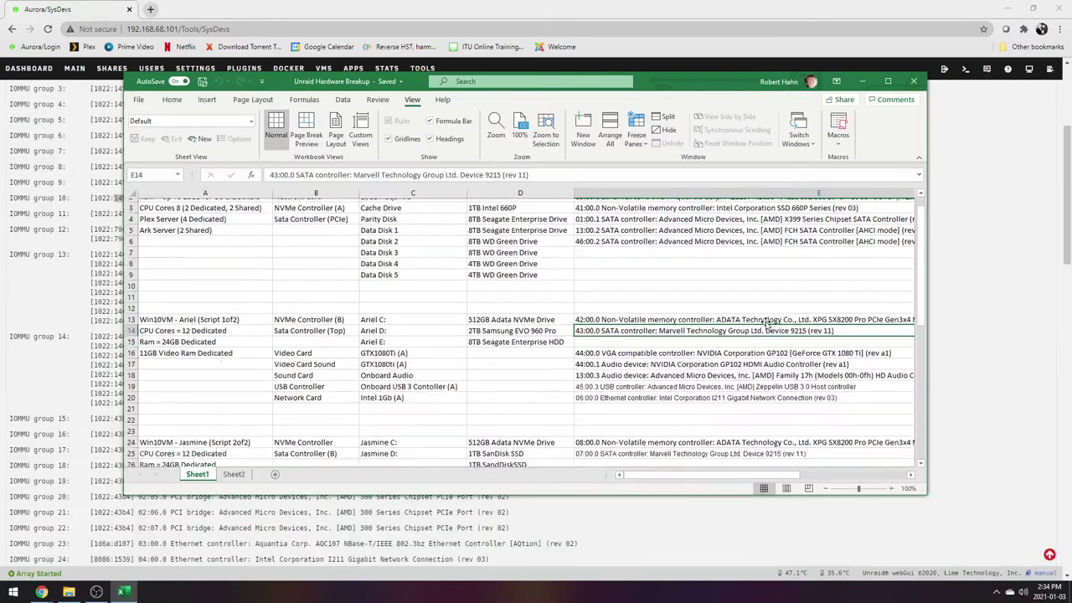
pyautogui.scroll(-1, 767, 325)
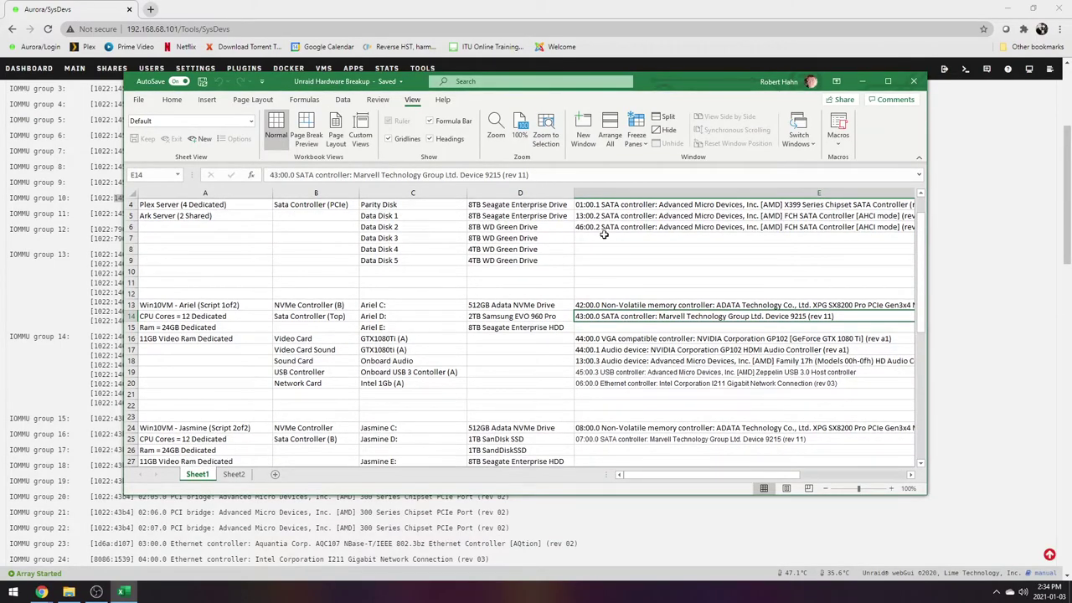
pyautogui.scroll(-1, 629, 276)
pyautogui.scroll(-1, 638, 289)
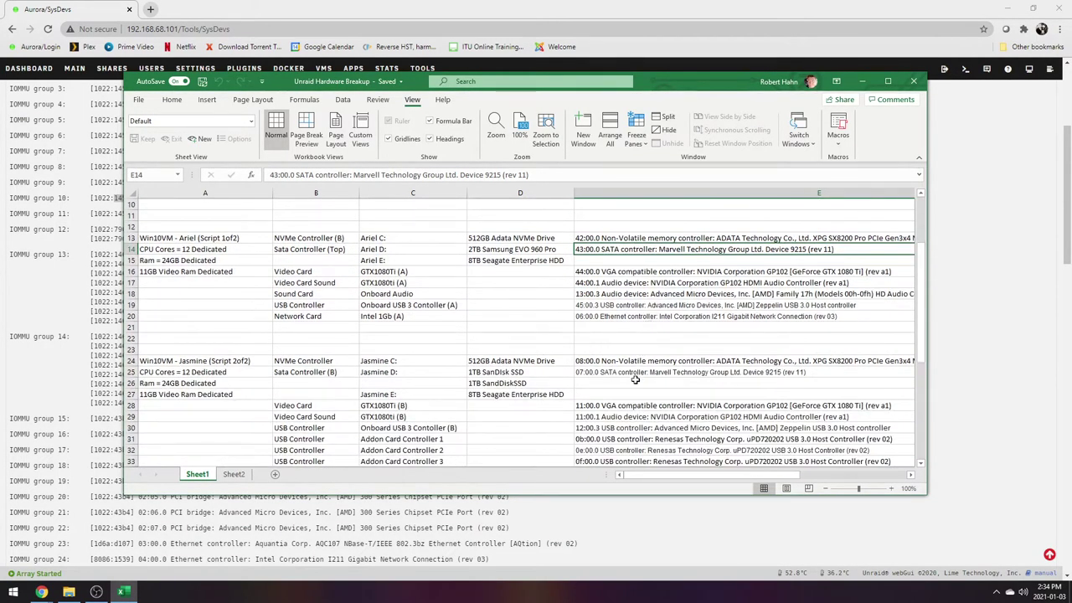
pyautogui.click(592, 372)
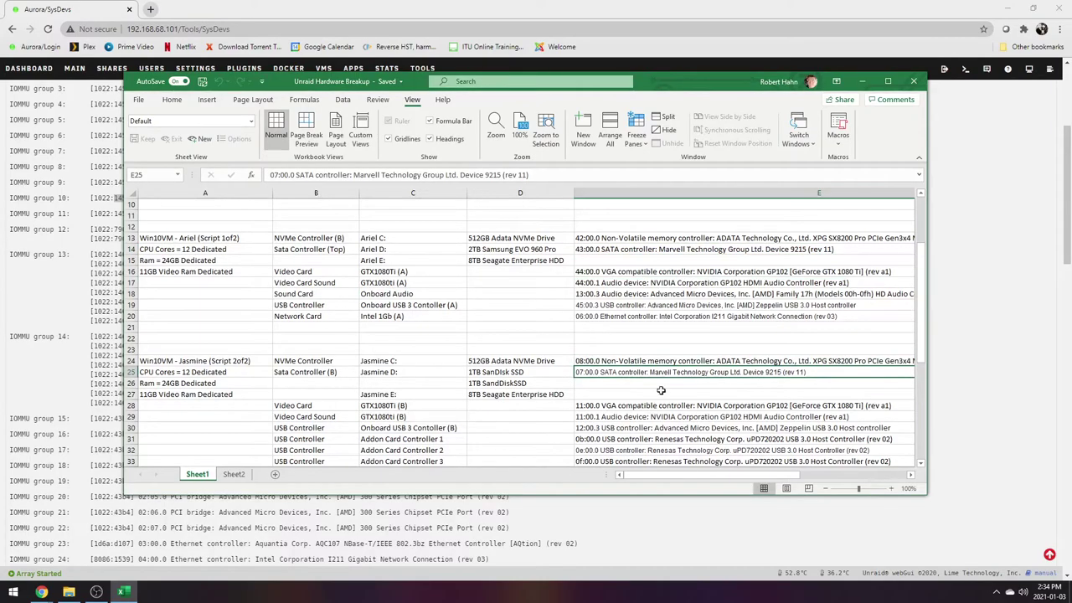
# Return to the system devices page in Chrome and highlight the Marvell SATA controller 07:00.0 in IOMMU group 27.
pyautogui.hotkey('alt', 'Tab')
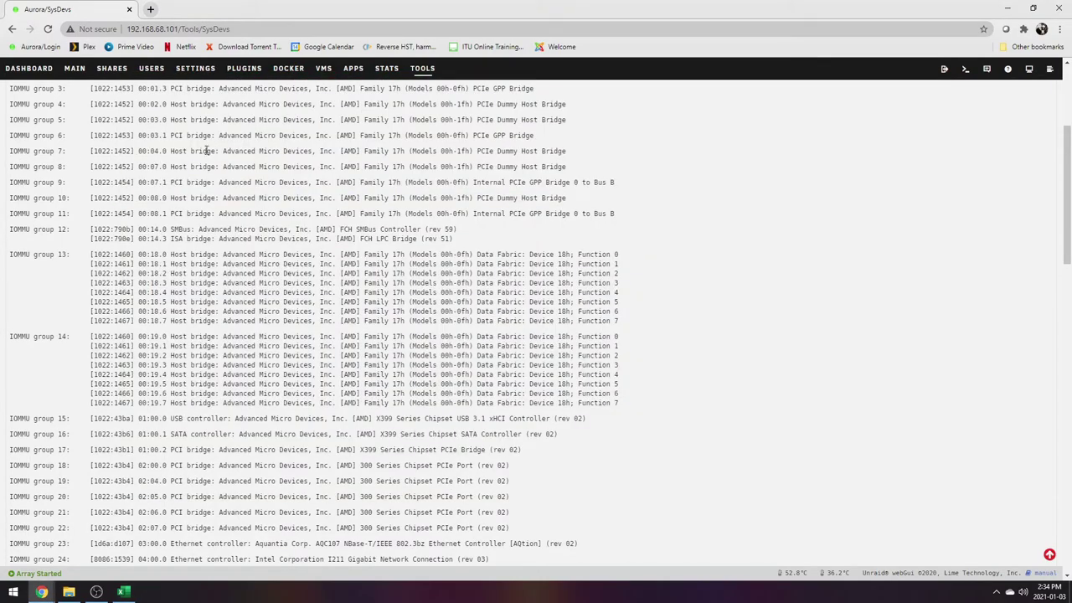
pyautogui.scroll(-3, 199, 251)
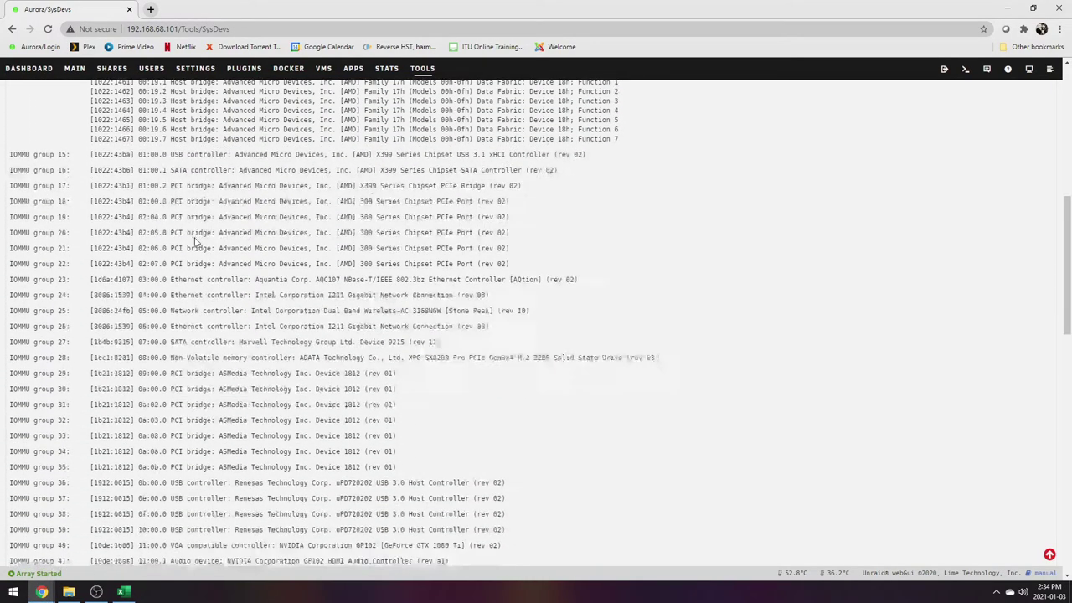
pyautogui.moveTo(140, 325); pyautogui.dragTo(475, 333)
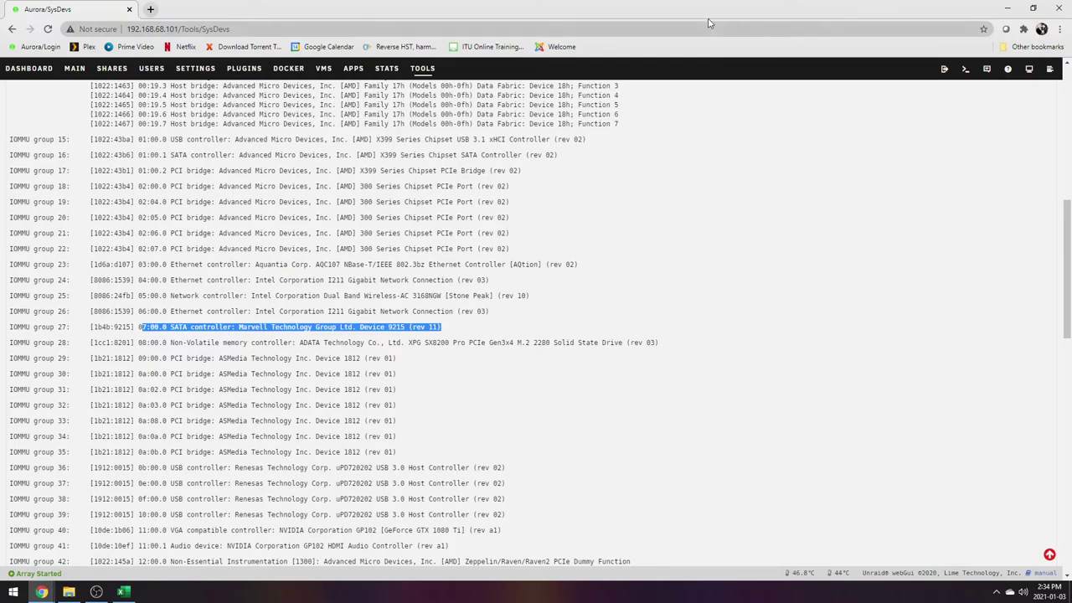
# Move the browser window aside, maximize the Excel workbook, and review the Windows 10 VM hardware lists down to row 52.
pyautogui.moveTo(713, 16); pyautogui.dragTo(373, 78)
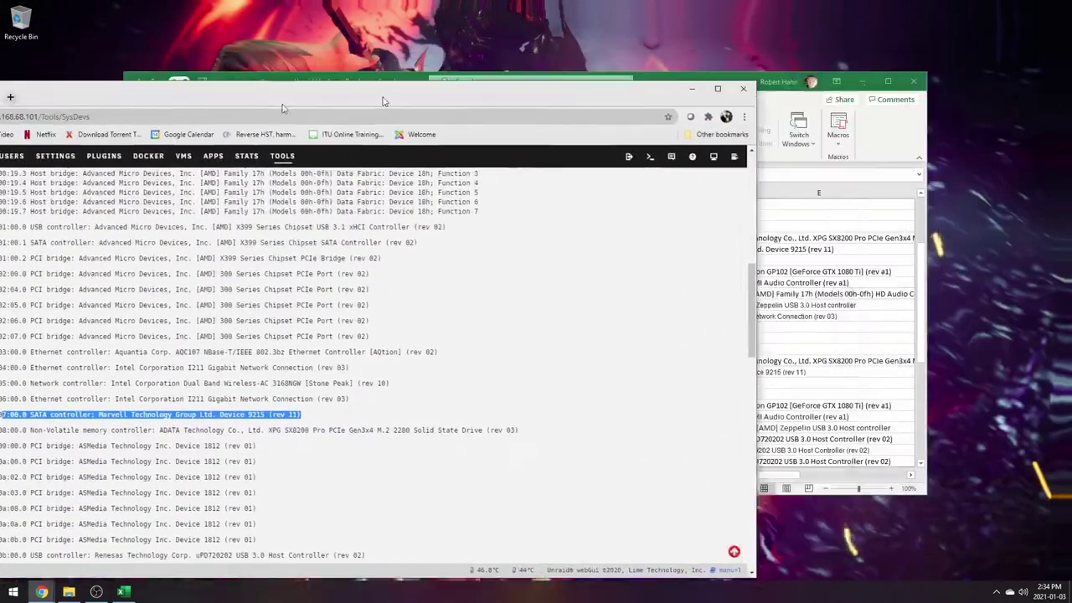
pyautogui.click(677, 69)
pyautogui.doubleClick(692, 77)
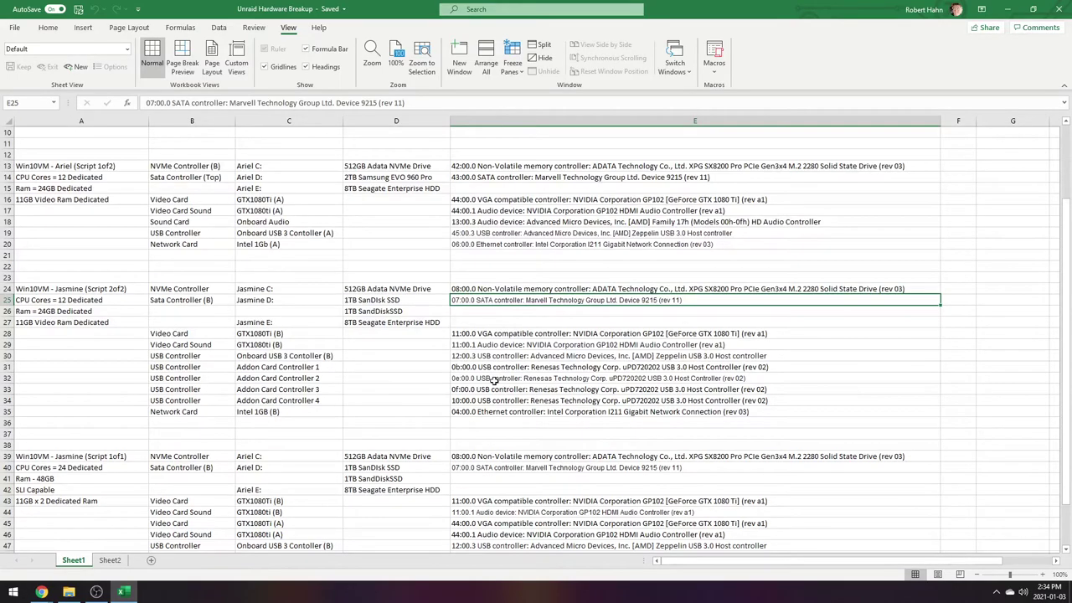
pyautogui.scroll(-3, 489, 389)
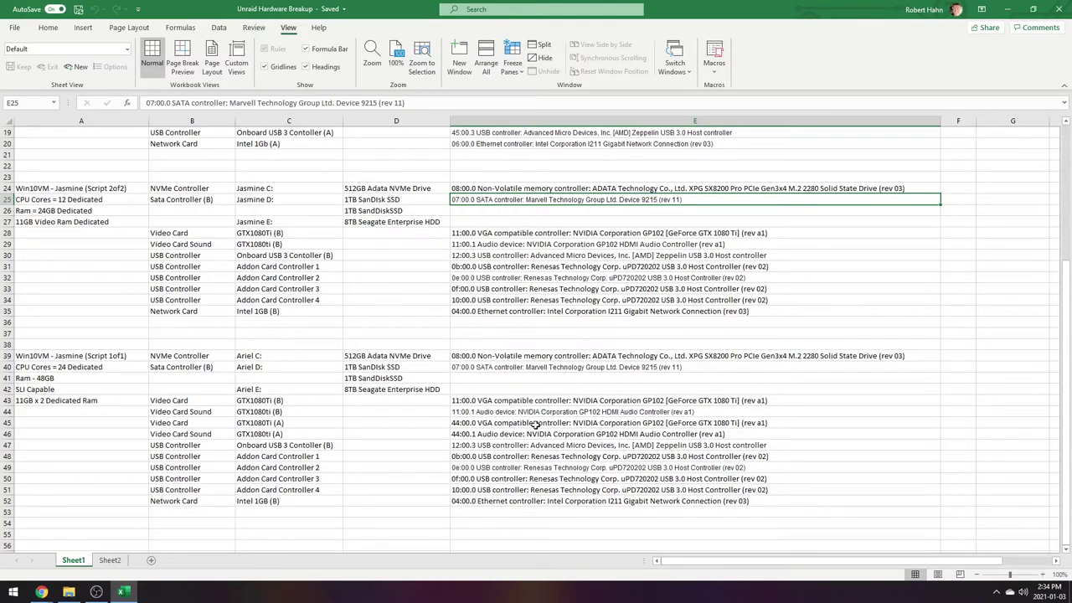
# Switch to Chrome with the YouTube video "unRAID - Pass Through Hardware, 3 ways to do it" and pause playback.
pyautogui.click(41, 592)
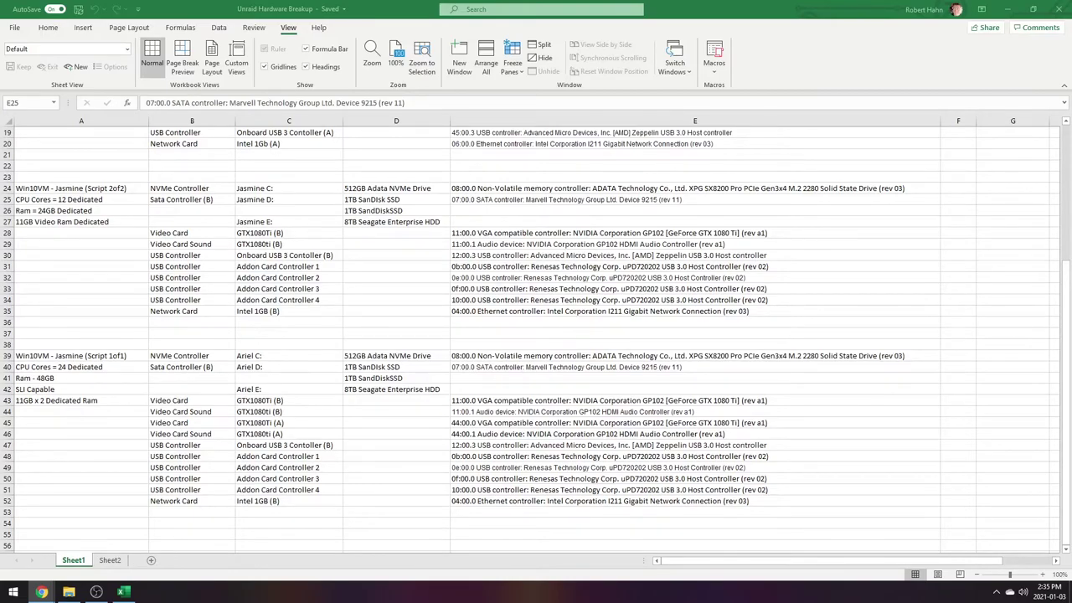
pyautogui.hotkey('alt', 'Tab')
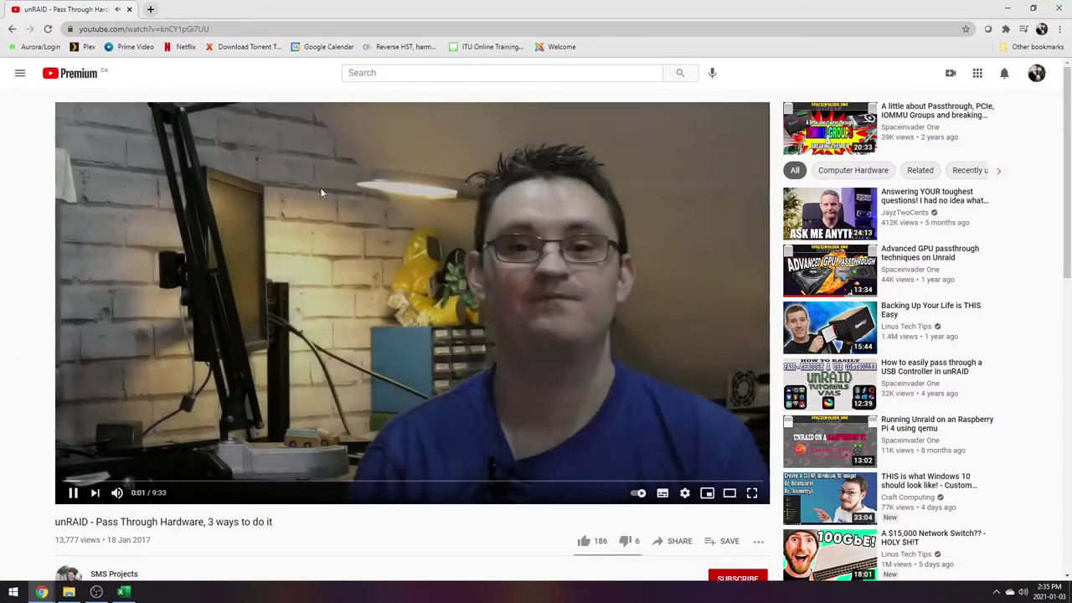
pyautogui.click(443, 260)
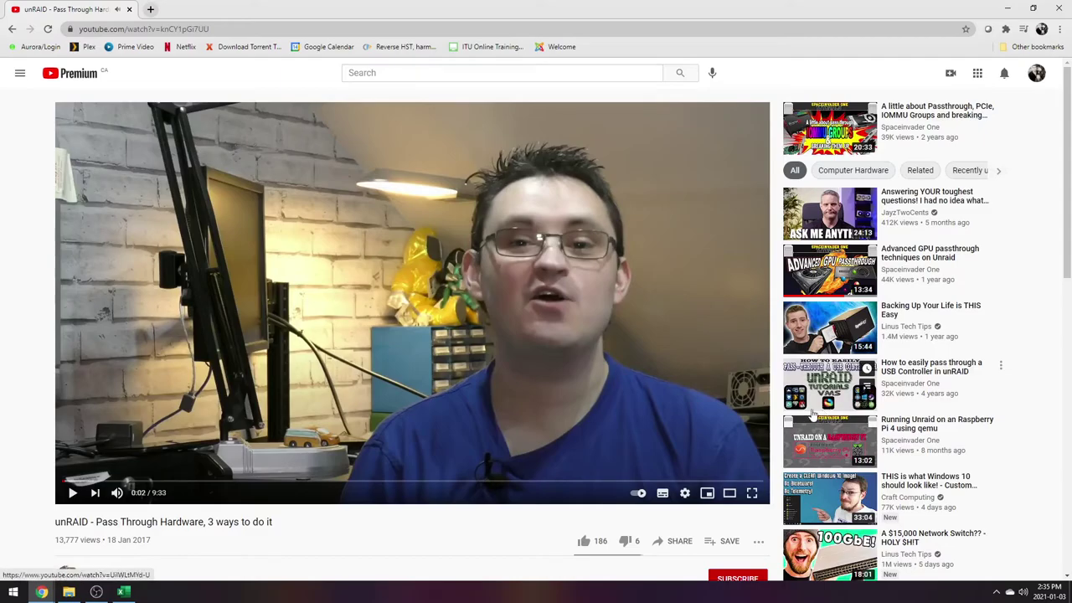
# Expand the video's description and open the linked smsprojects.co.uk blog post.
pyautogui.scroll(-3, 704, 452)
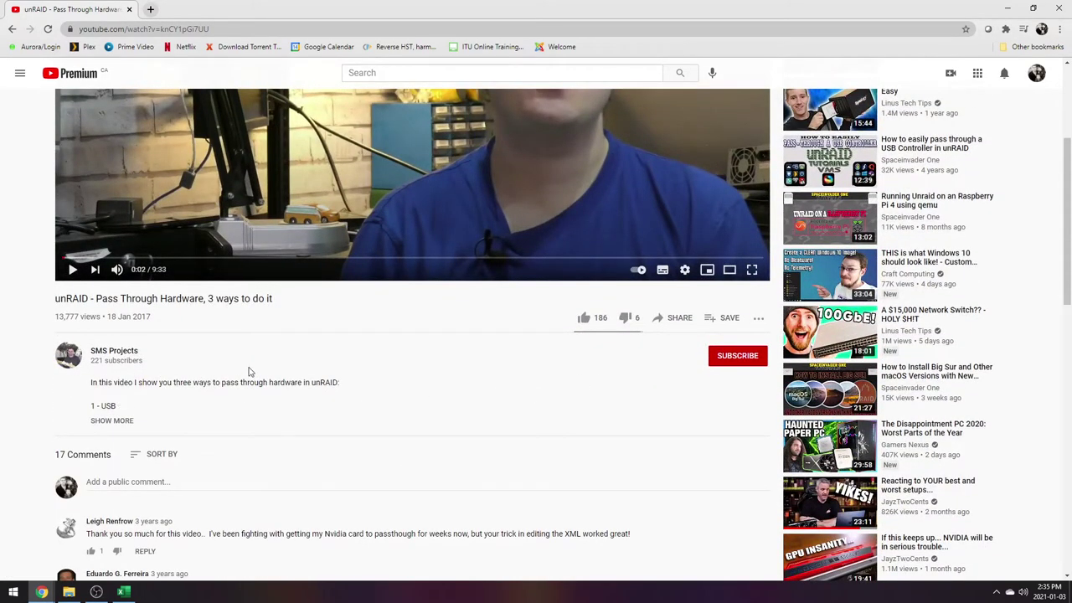
pyautogui.scroll(-1, 443, 343)
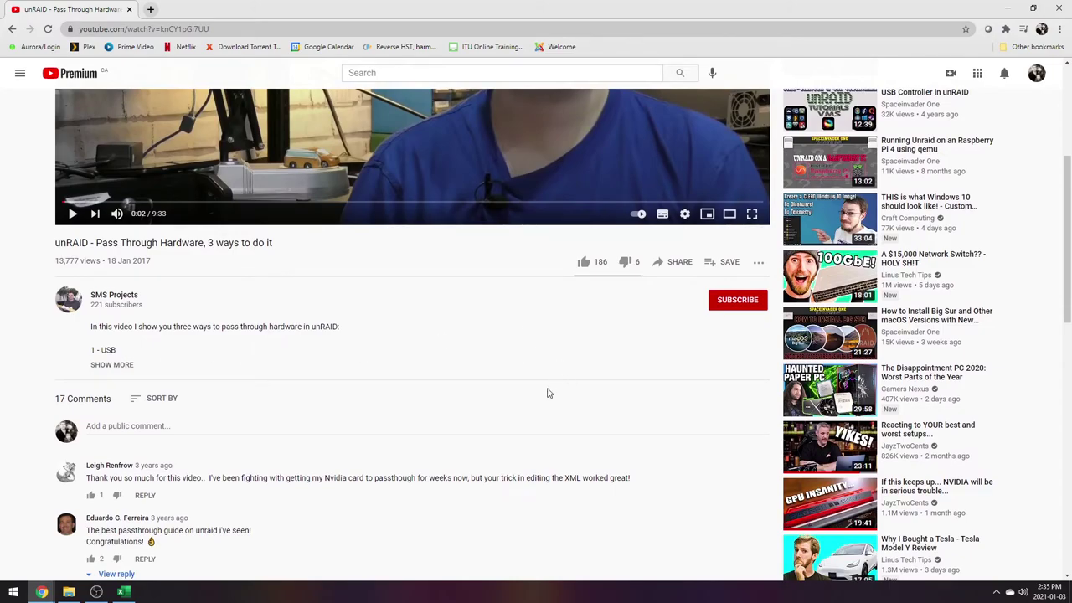
pyautogui.click(115, 366)
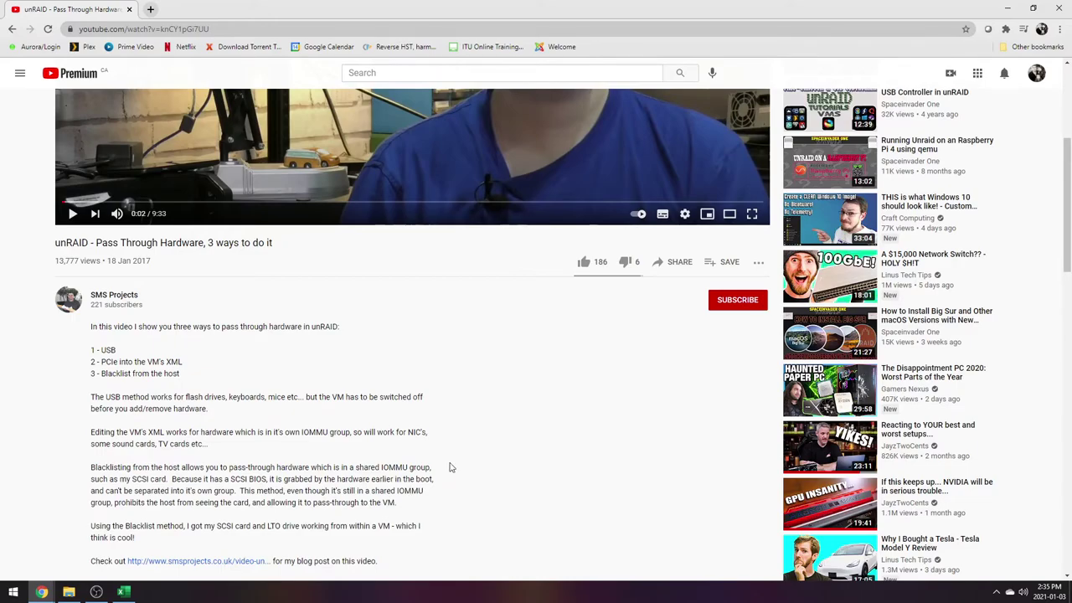
pyautogui.scroll(-2, 418, 503)
pyautogui.click(205, 449)
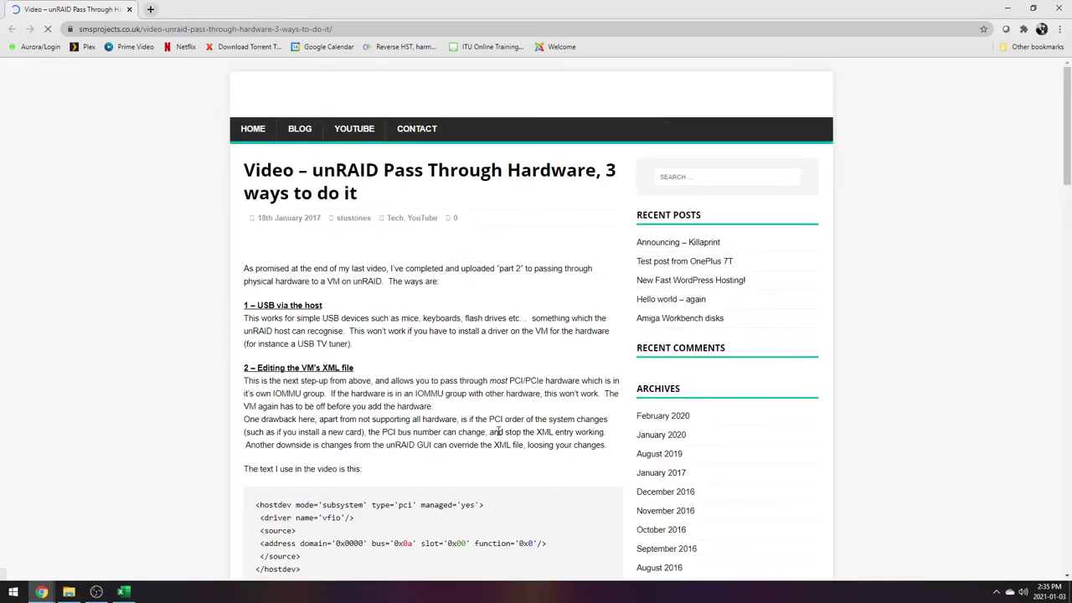
# Highlight the hostdev XML snippet under "2 – Editing the VM's XML file" in the blog post.
pyautogui.scroll(-5, 498, 431)
pyautogui.scroll(1, 361, 334)
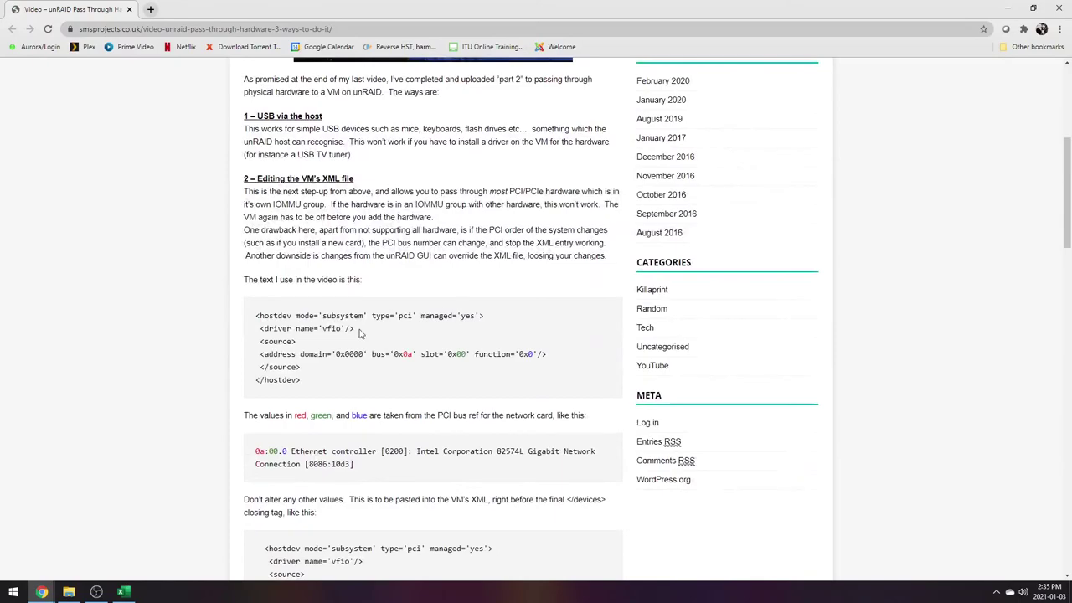
pyautogui.moveTo(316, 385); pyautogui.dragTo(249, 318)
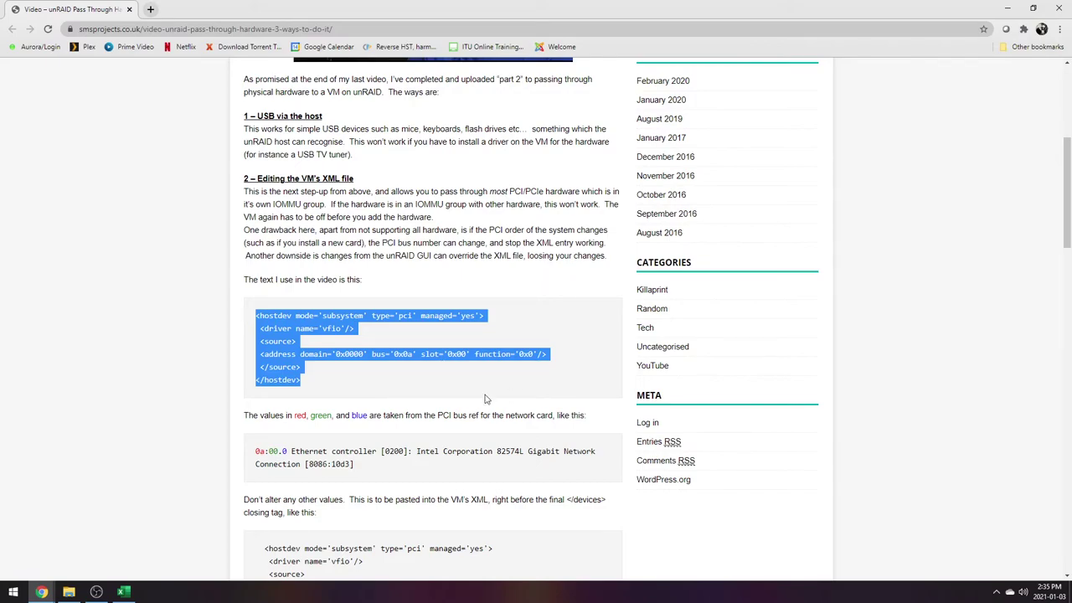
pyautogui.scroll(-1, 448, 394)
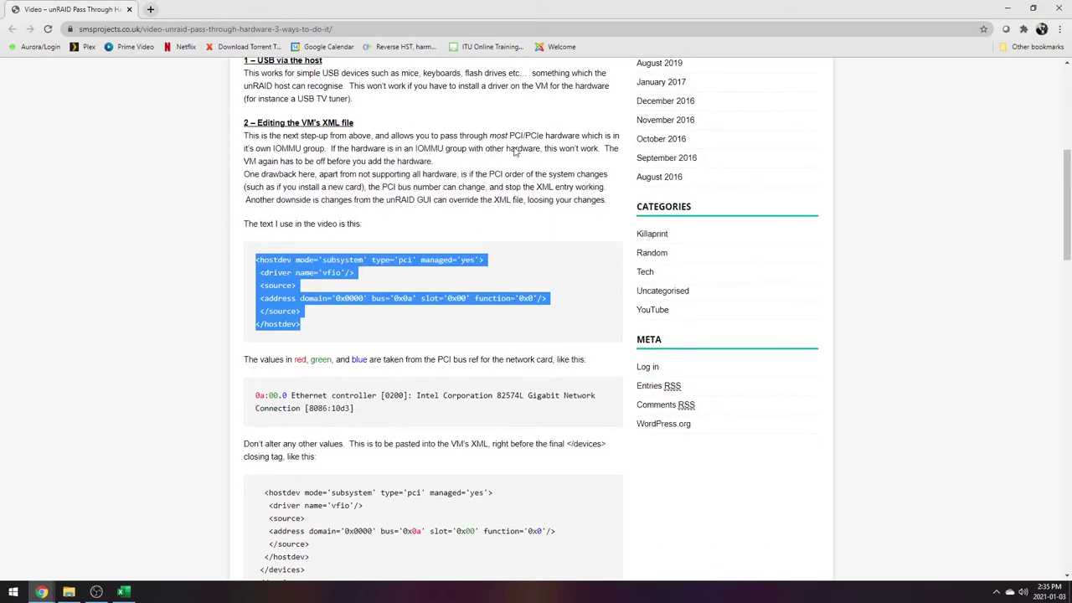
# Minimize the browser, shrink the Excel workbook to a smaller window, and open the "Script - Add Device" Notepad file beside it.
pyautogui.click(1008, 8)
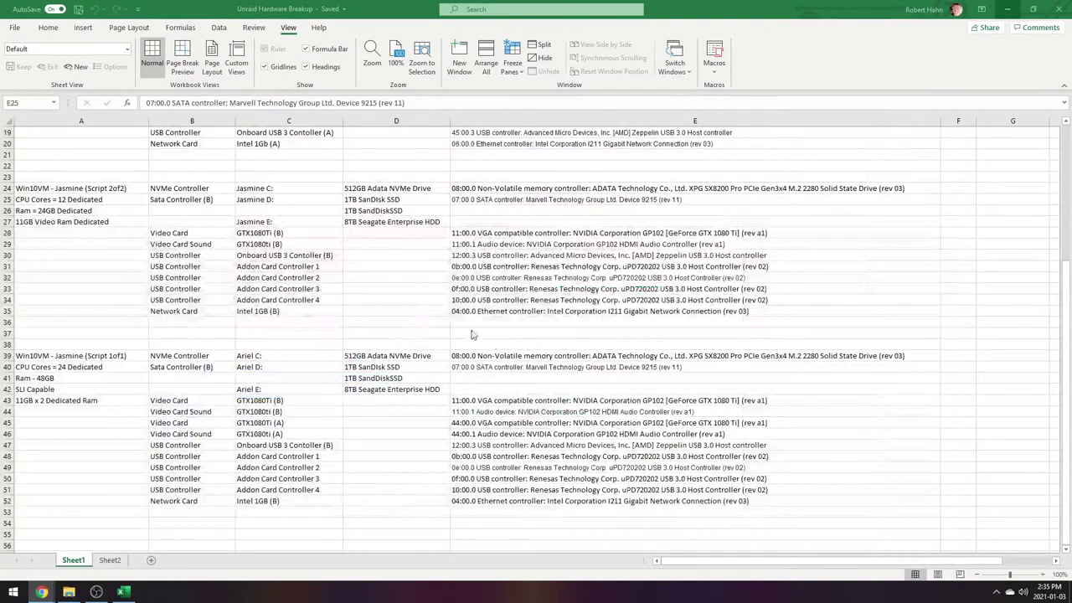
pyautogui.doubleClick(814, 8)
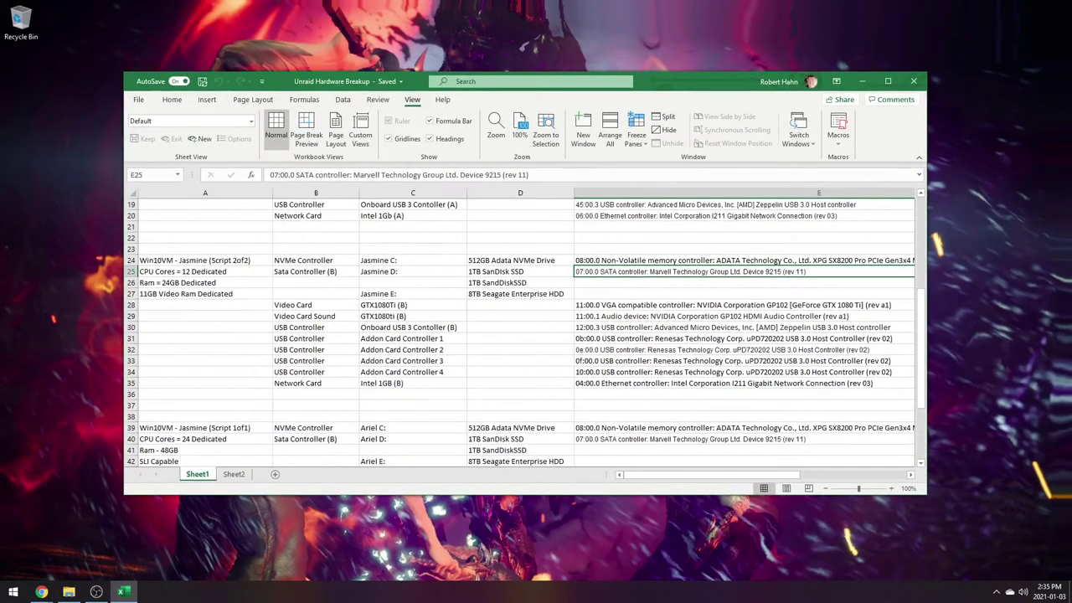
pyautogui.press('super+e')
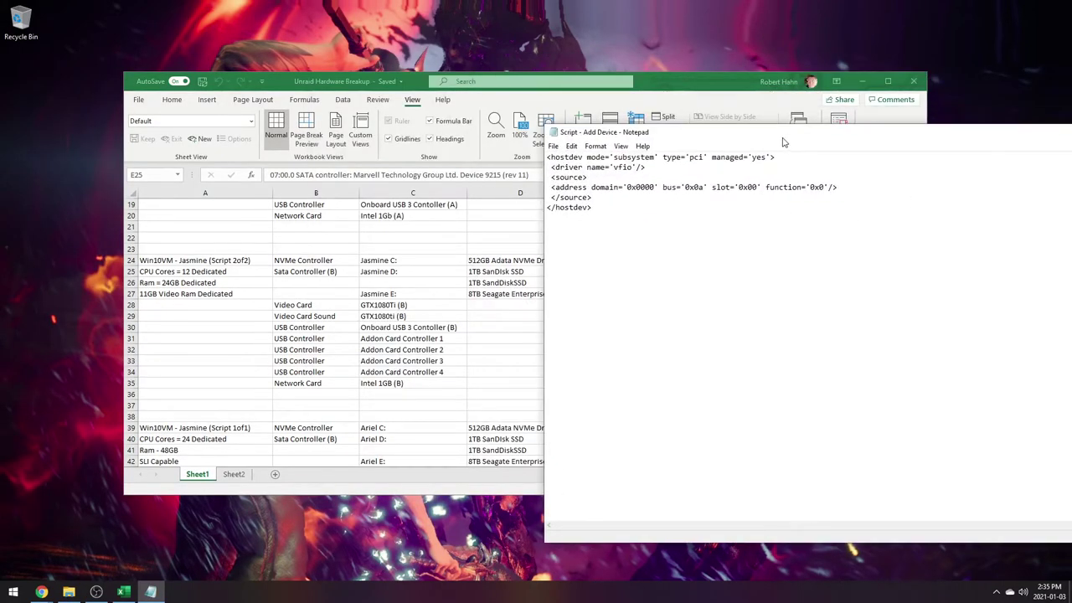
pyautogui.moveTo(667, 94); pyautogui.dragTo(555, 69)
pyautogui.moveTo(1053, 189); pyautogui.dragTo(1071, 185)
pyautogui.moveTo(838, 13); pyautogui.dragTo(971, 384)
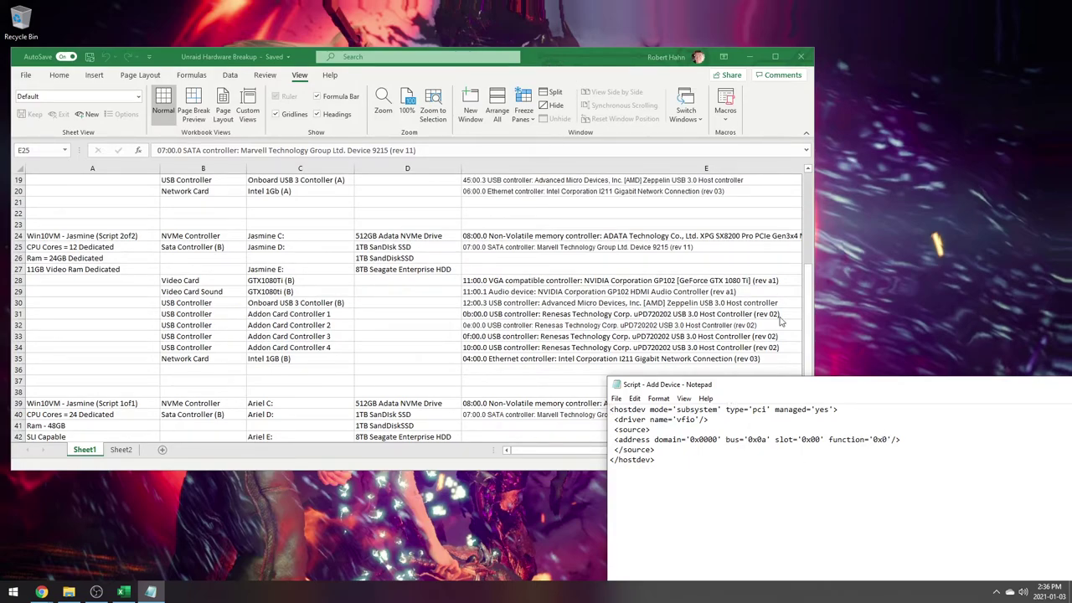
# Switch to the Unraid browser window, open the stopped 24-CPU Windows 10 VM (1 of 1) for editing, and locate its XML hostdev entries.
pyautogui.hotkey('alt', 'Tab')
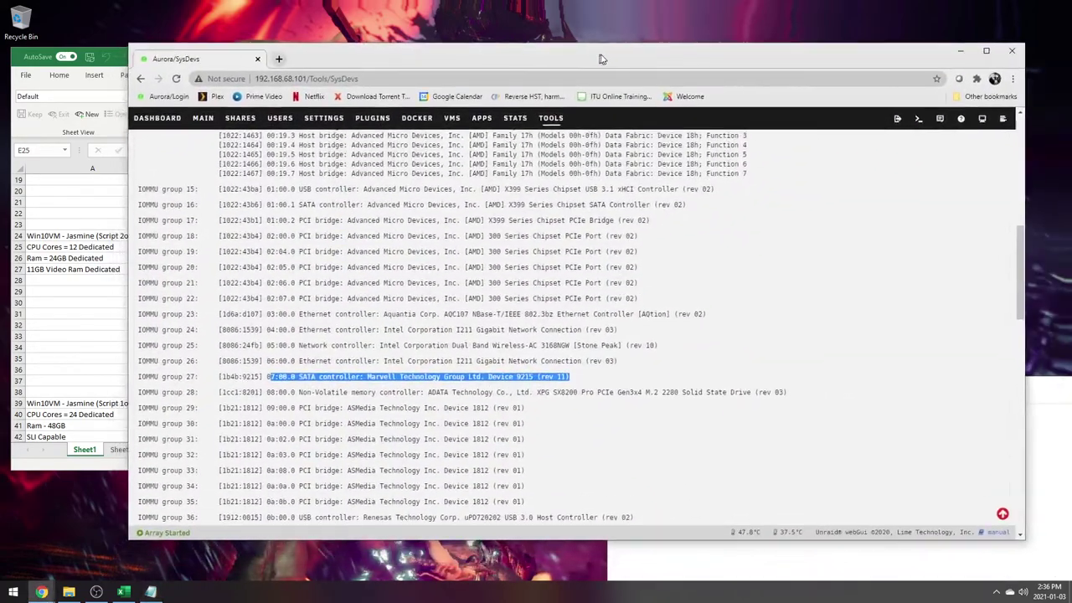
pyautogui.scroll(15, 252, 168)
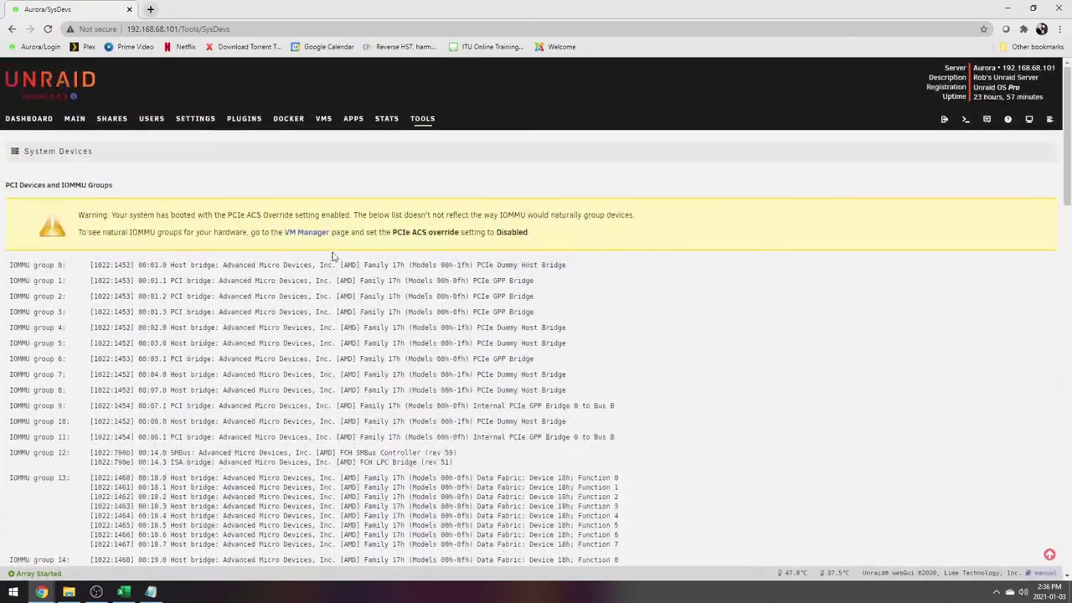
pyautogui.click(324, 68)
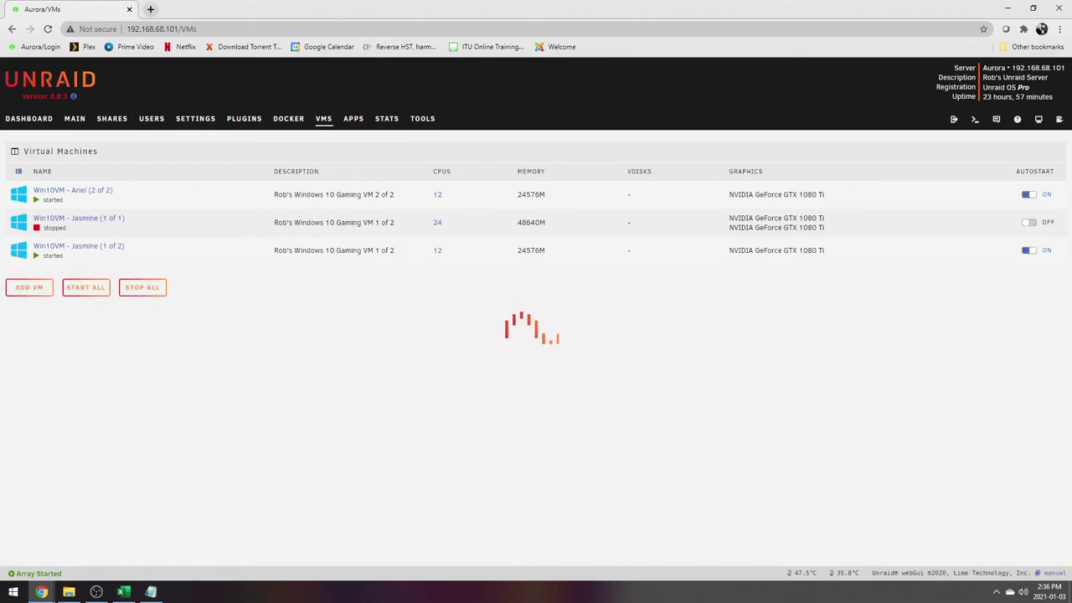
pyautogui.click(19, 225)
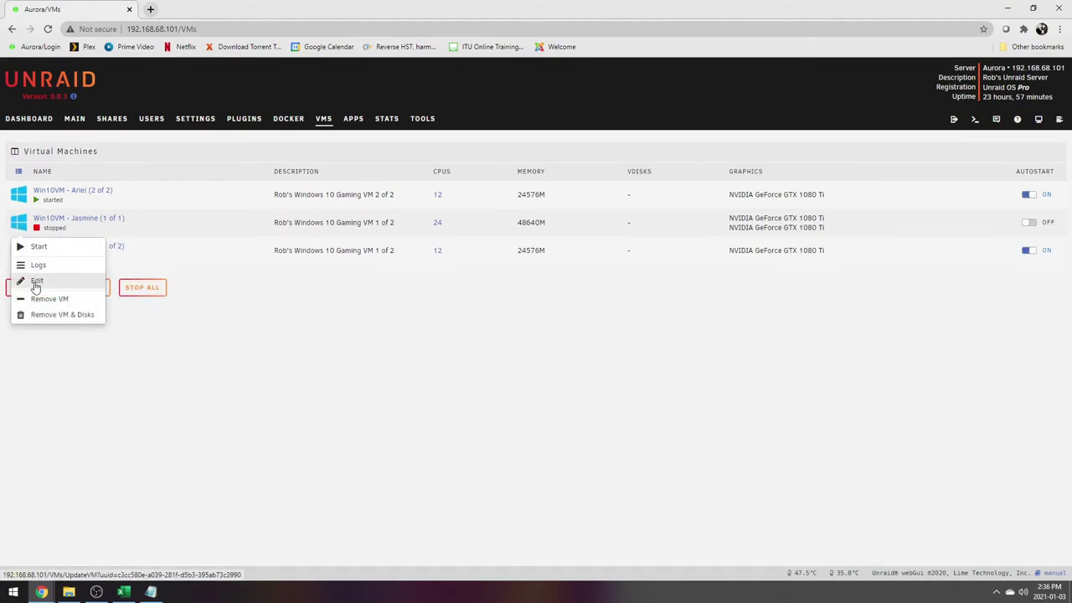
pyautogui.click(35, 282)
pyautogui.scroll(-5, 594, 369)
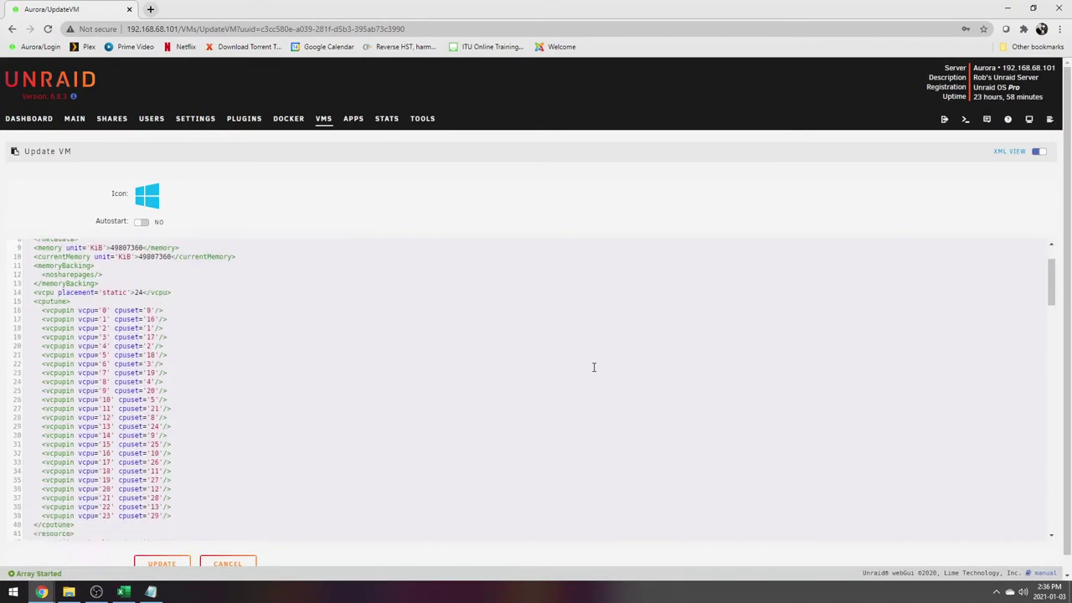
pyautogui.scroll(-6, 557, 403)
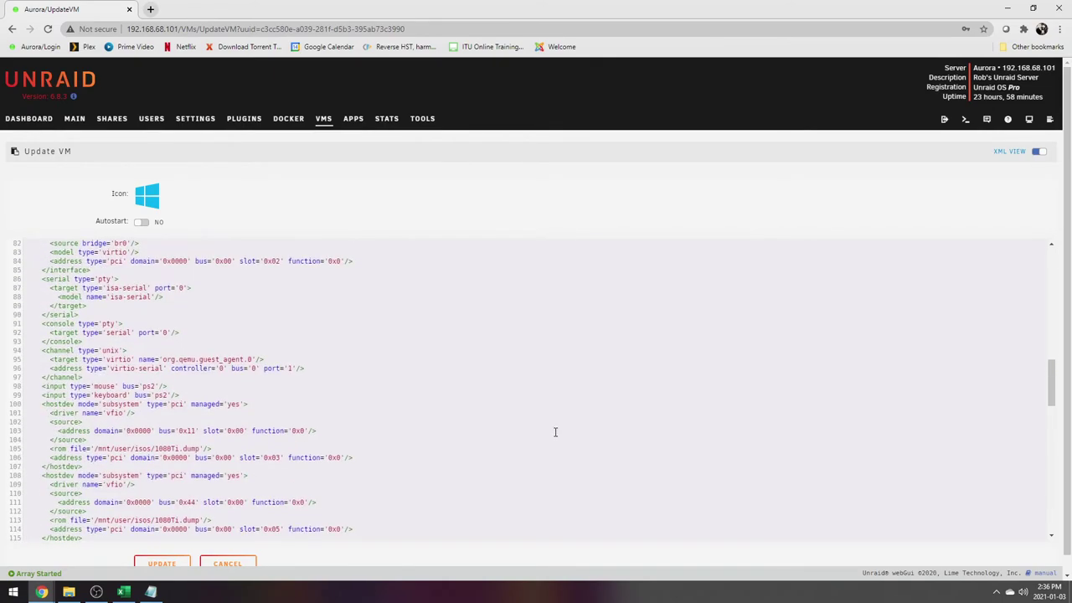
pyautogui.scroll(-1, 603, 460)
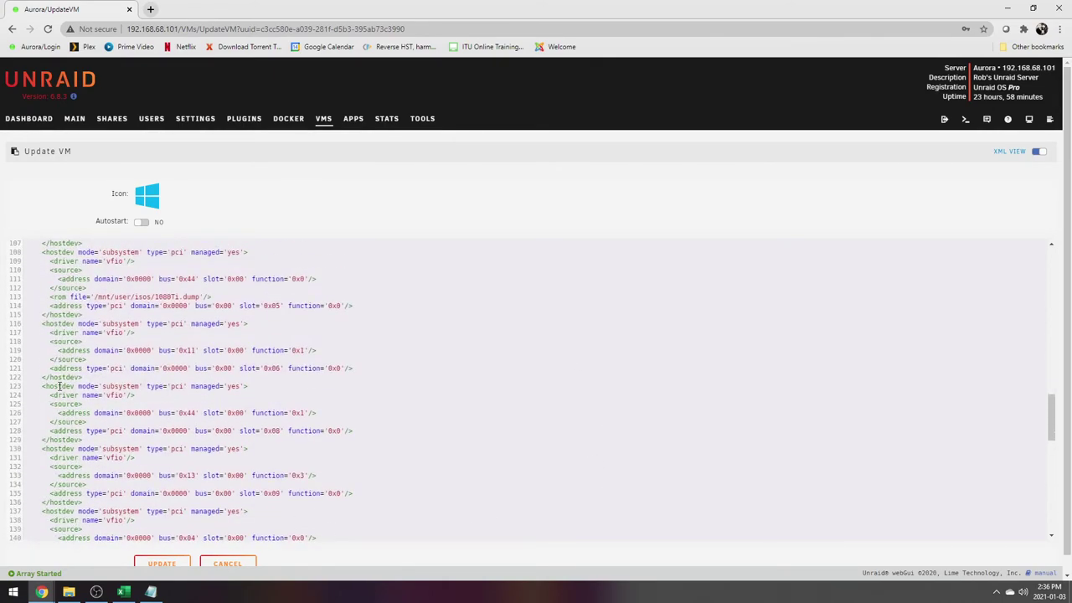
pyautogui.scroll(-2, 456, 437)
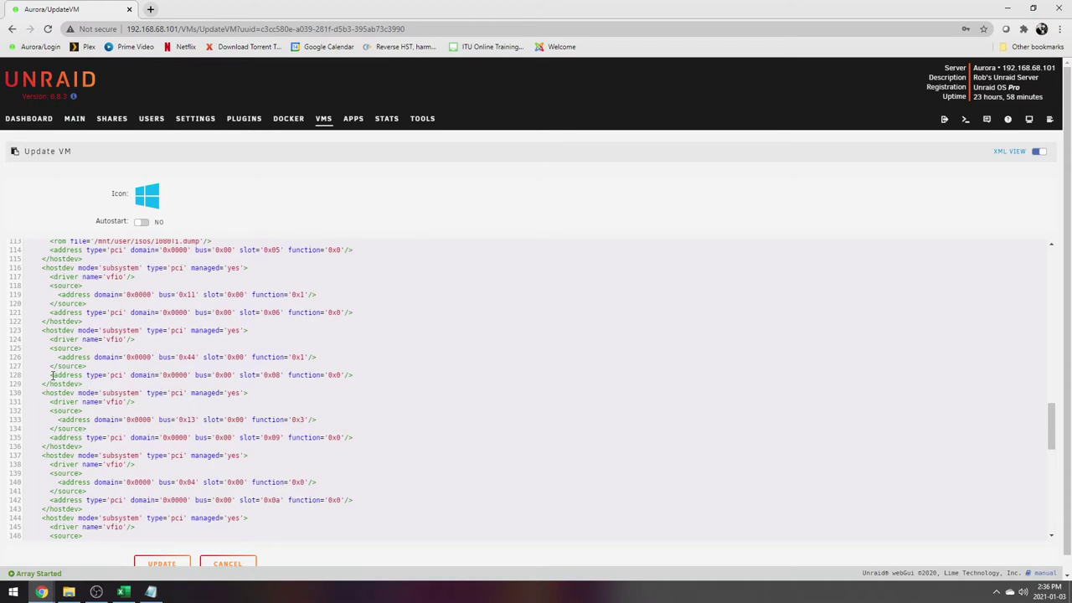
# Compare the Notepad hostdev snippet with the VM's XML and highlight the additional PCI address on line 128.
pyautogui.click(150, 592)
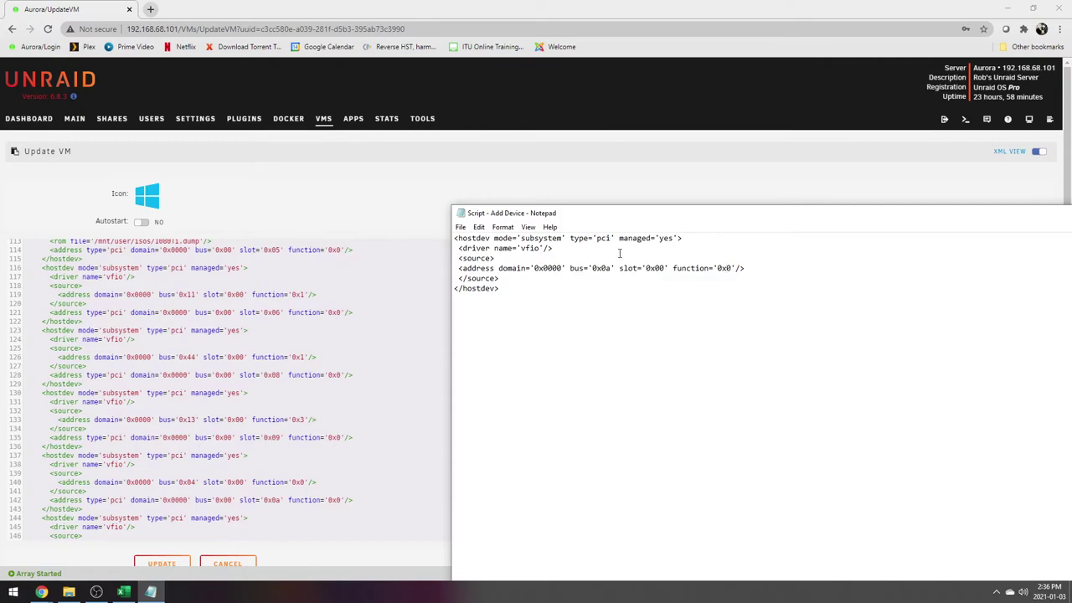
pyautogui.moveTo(49, 375); pyautogui.dragTo(356, 375)
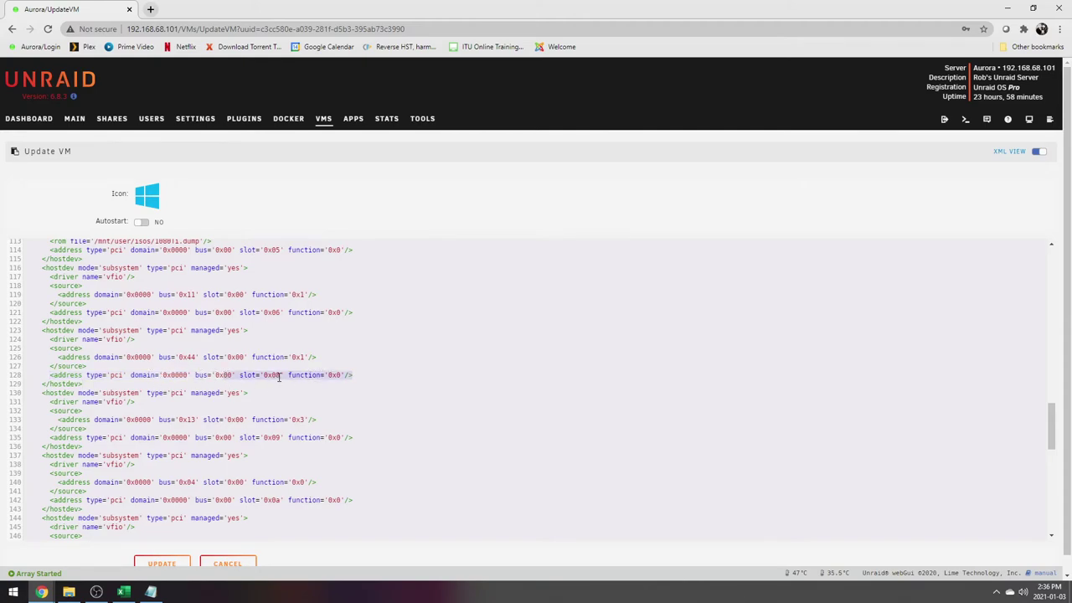
pyautogui.moveTo(279, 375); pyautogui.dragTo(307, 375)
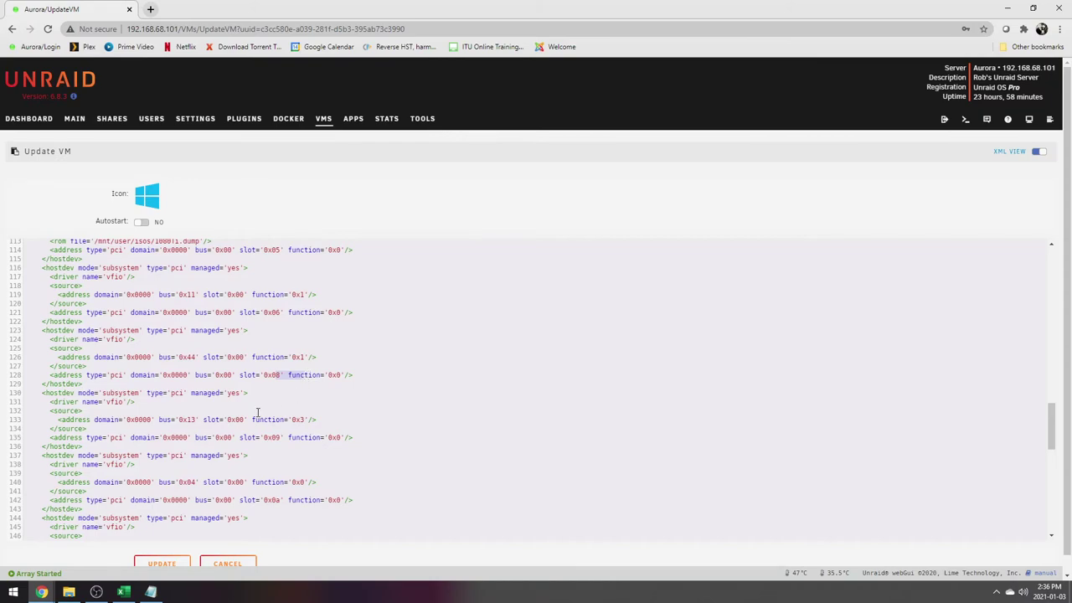
pyautogui.click(156, 357)
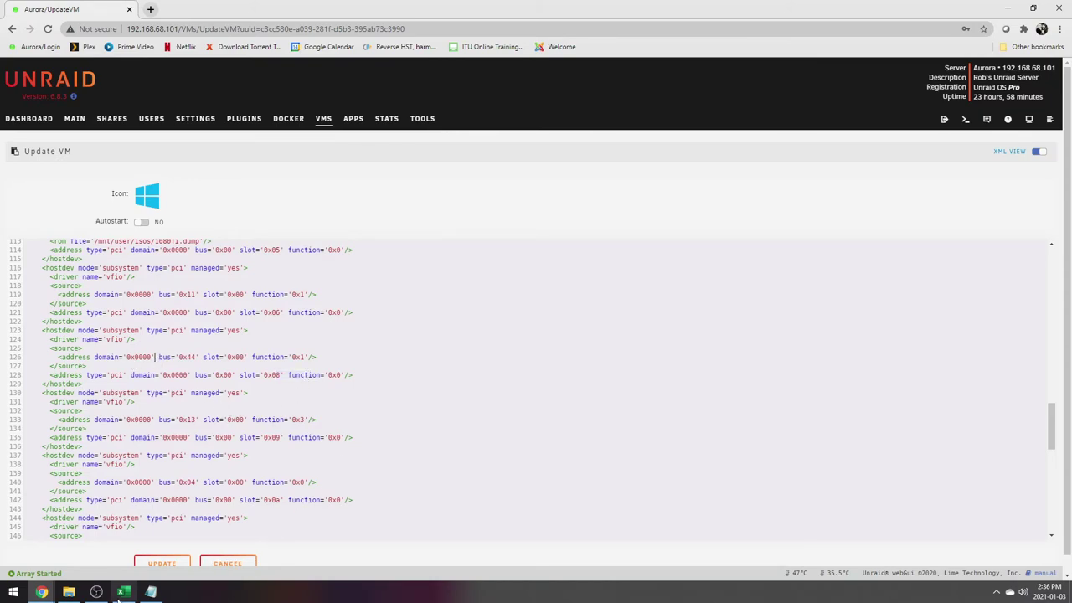
# Recheck the Notepad snippet against the XML and highlight the bus 0x08 hostdev entry containing the boot order line.
pyautogui.click(151, 592)
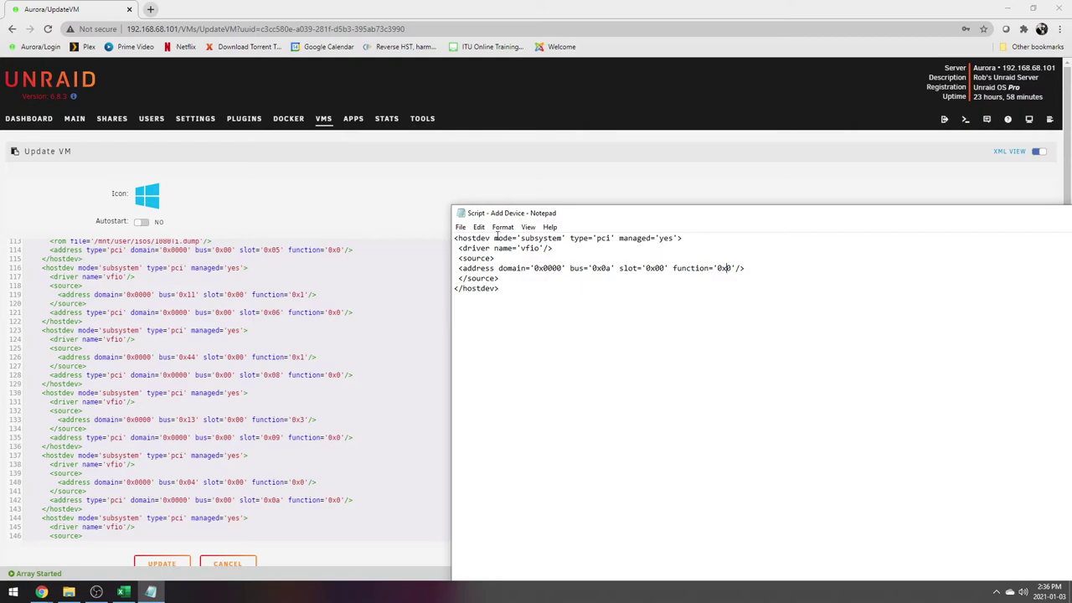
pyautogui.scroll(-5, 303, 388)
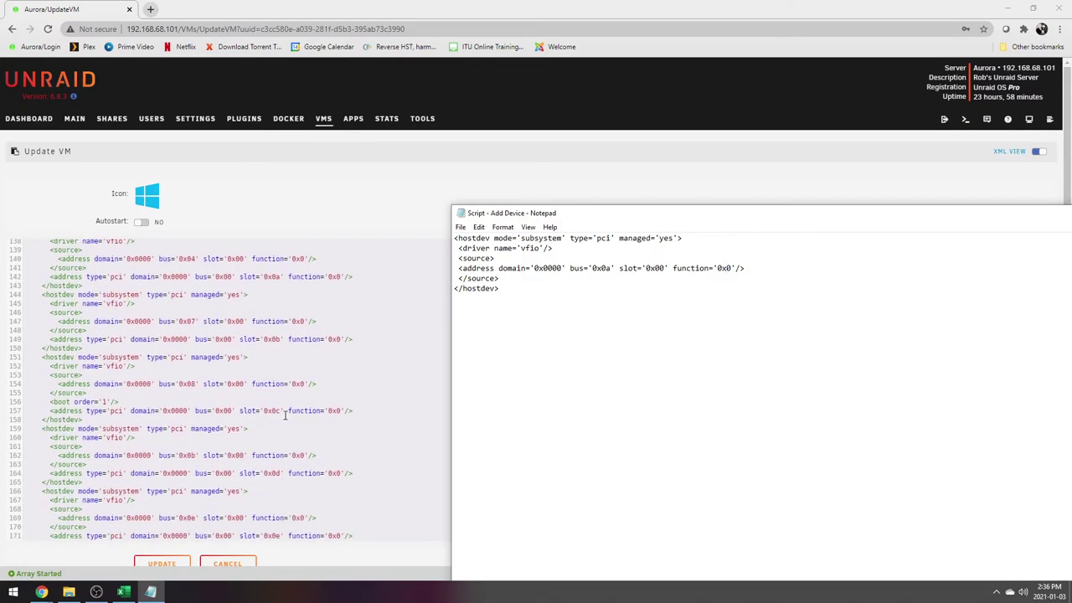
pyautogui.scroll(-2, 285, 415)
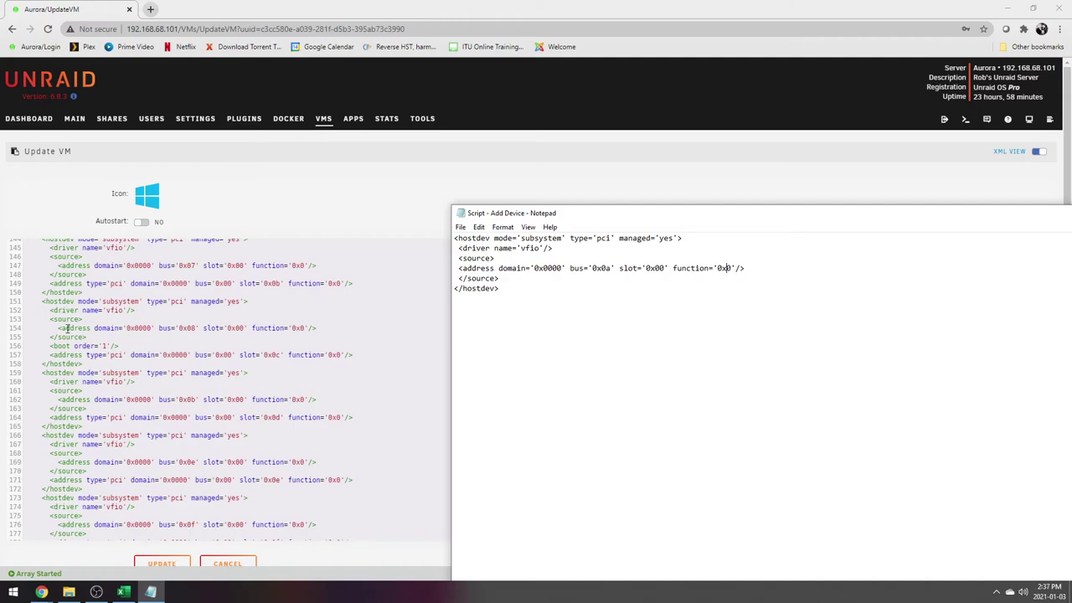
pyautogui.moveTo(57, 328); pyautogui.dragTo(239, 371)
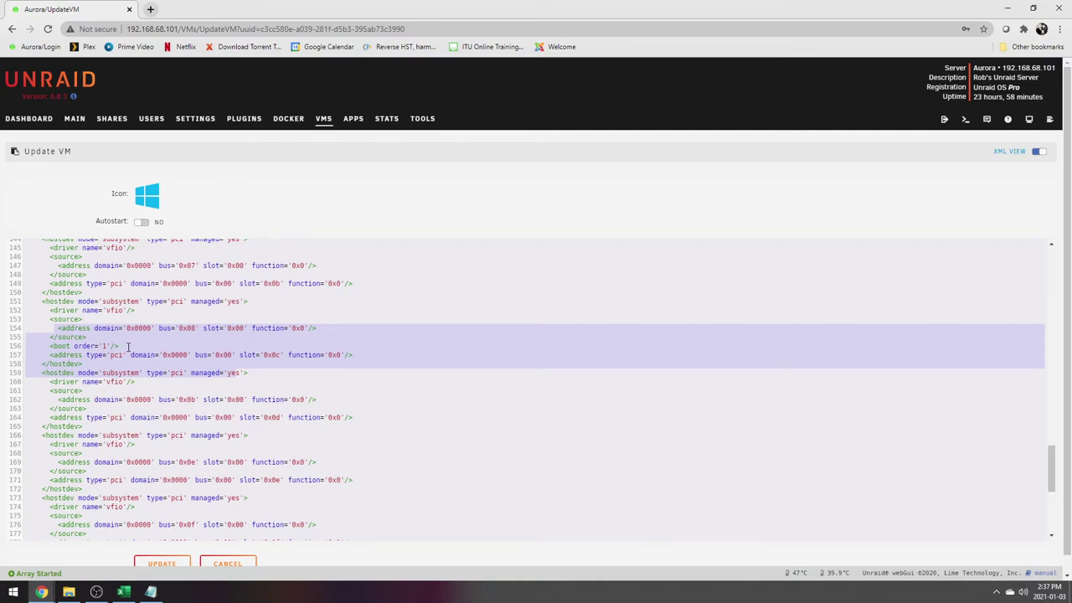
# Review the VM's XML from the os and features sections through the hostdev entries to the closing domain tag.
pyautogui.scroll(-1, 299, 341)
pyautogui.scroll(15, 287, 397)
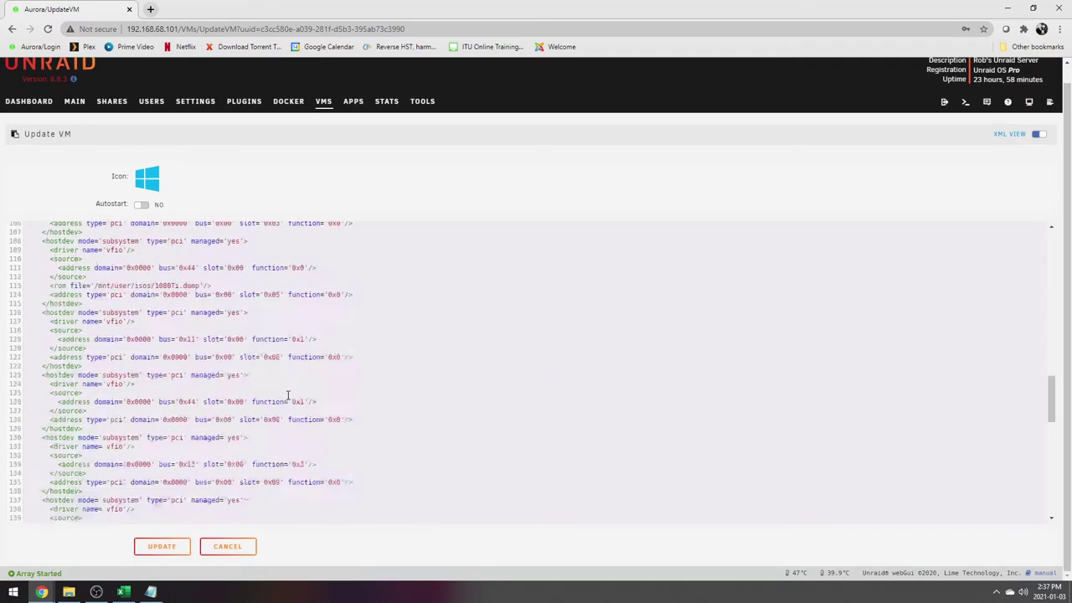
pyautogui.scroll(-4, 156, 383)
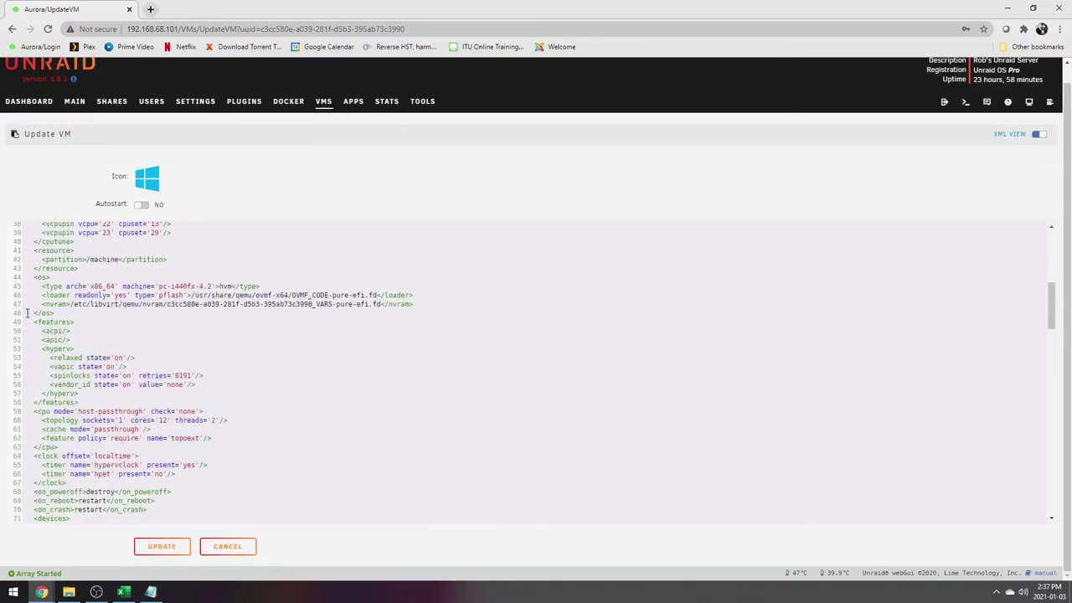
pyautogui.scroll(-11, 231, 398)
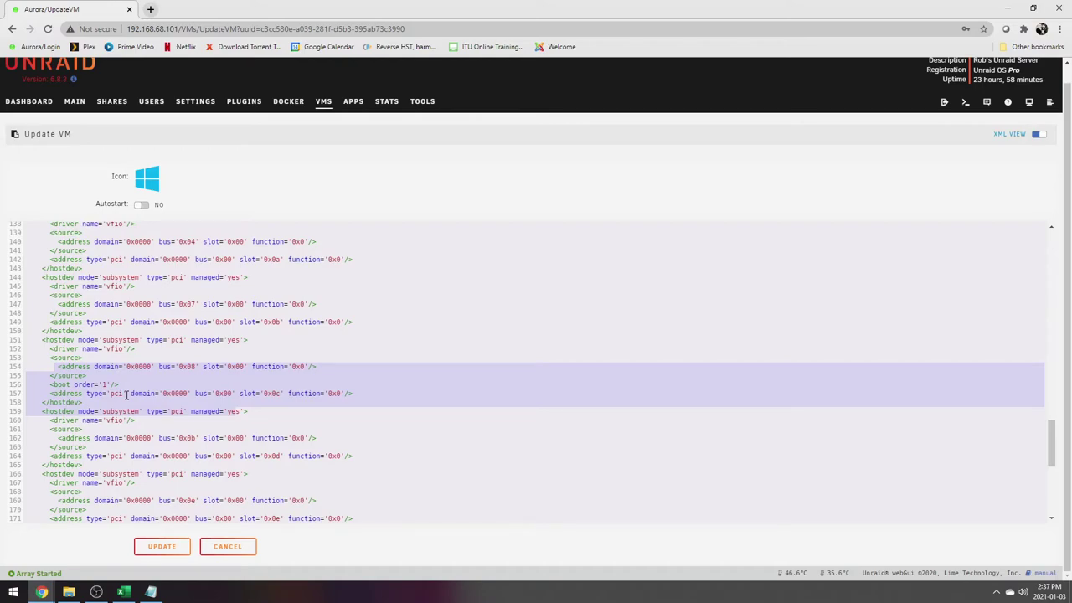
pyautogui.click(266, 419)
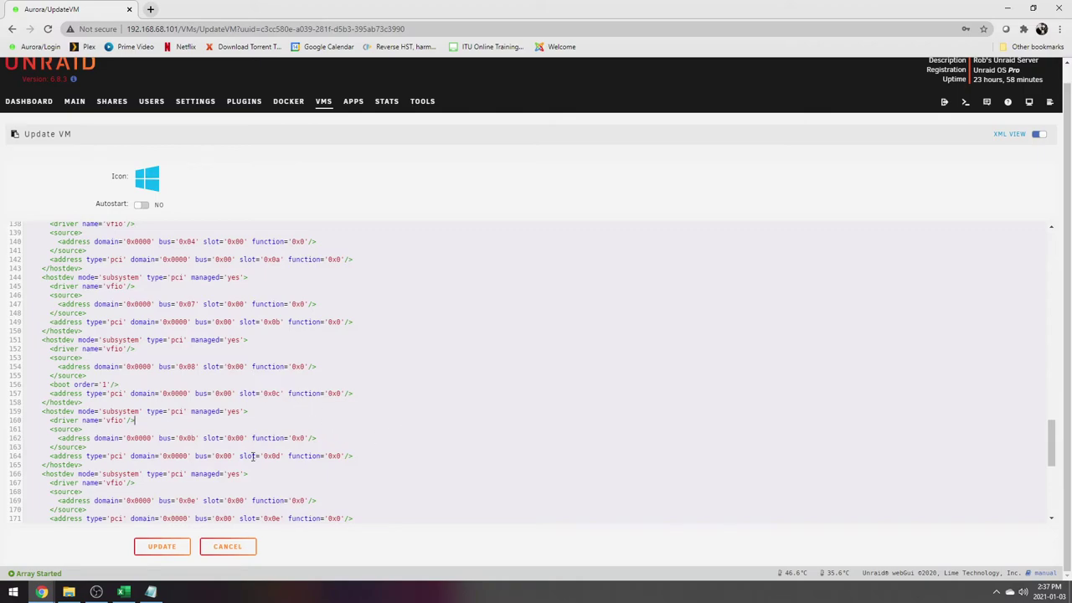
pyautogui.scroll(-5, 253, 457)
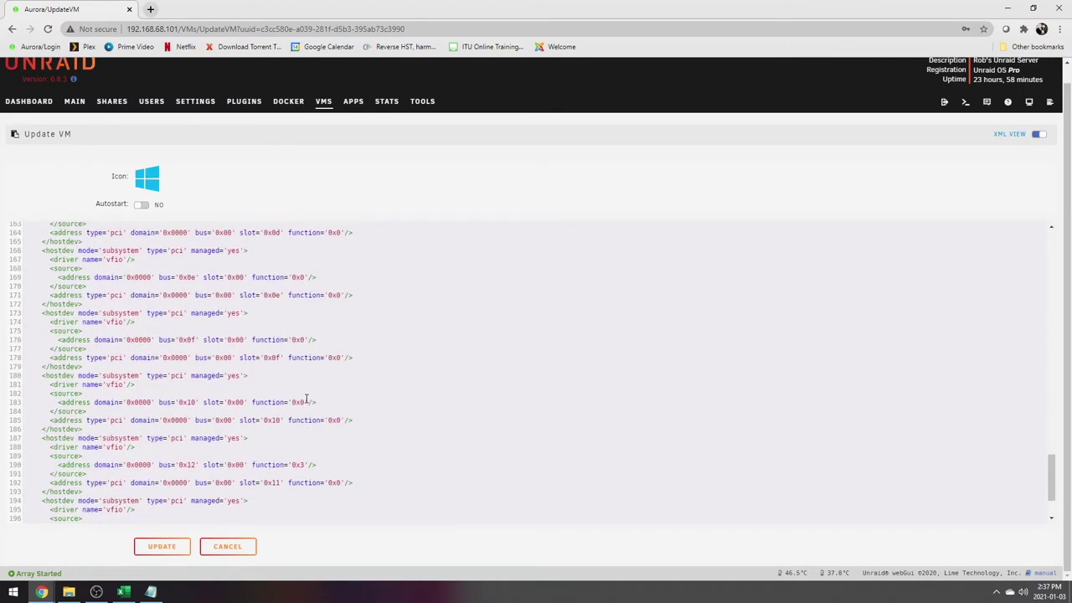
pyautogui.scroll(-2, 299, 394)
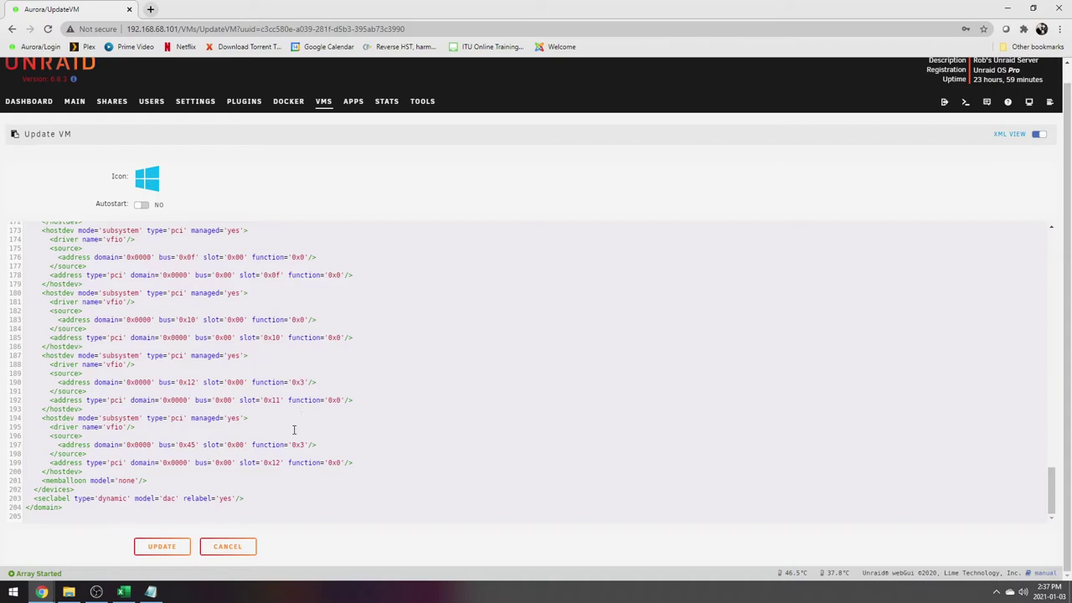
# Arrange the Notepad script and the "Unraid Hardware Breakup" Excel workbook over the browser so the end of the VM's XML stays in view.
pyautogui.hotkey('alt', 'Tab')
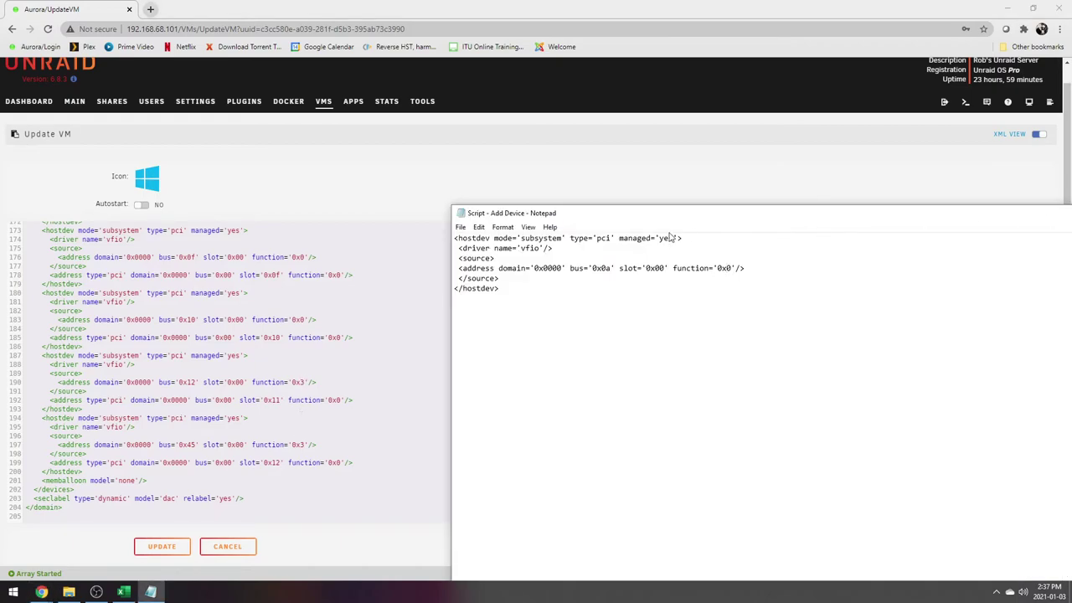
pyautogui.moveTo(670, 223); pyautogui.dragTo(834, 399)
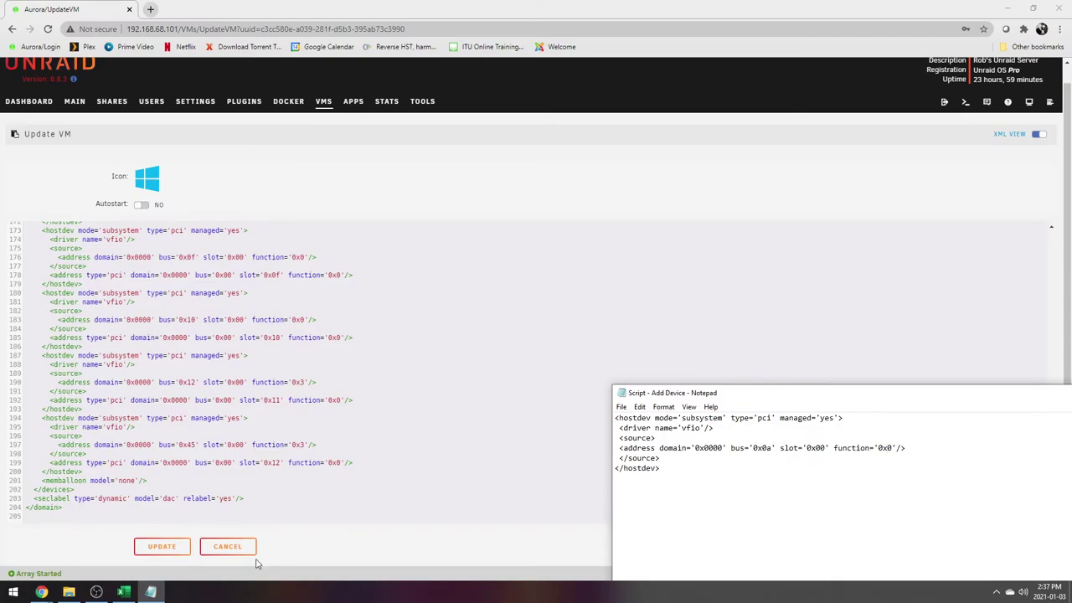
pyautogui.click(136, 592)
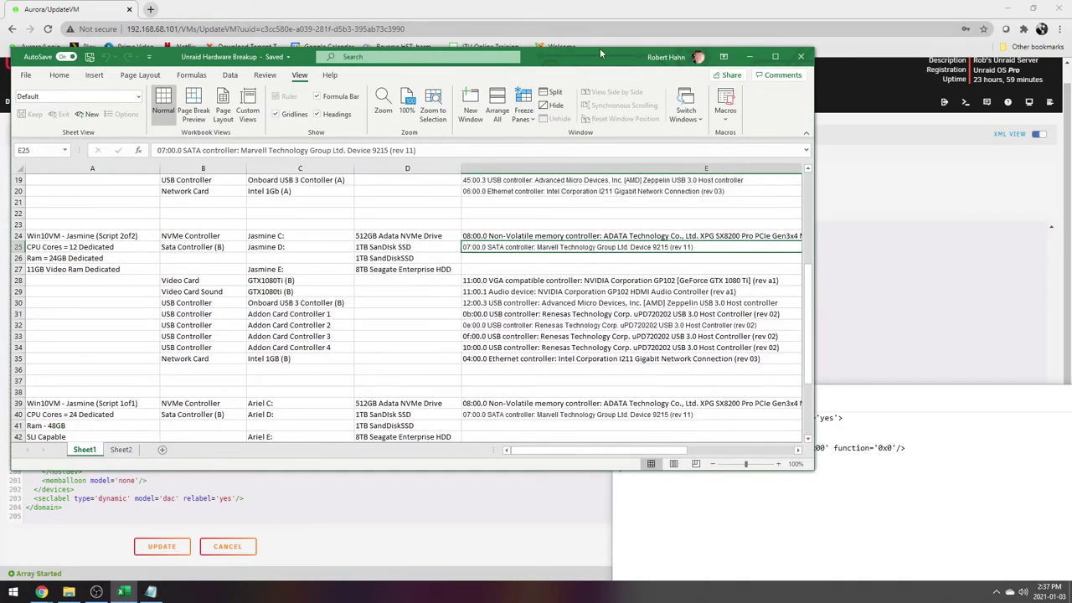
pyautogui.moveTo(600, 48); pyautogui.dragTo(809, 65)
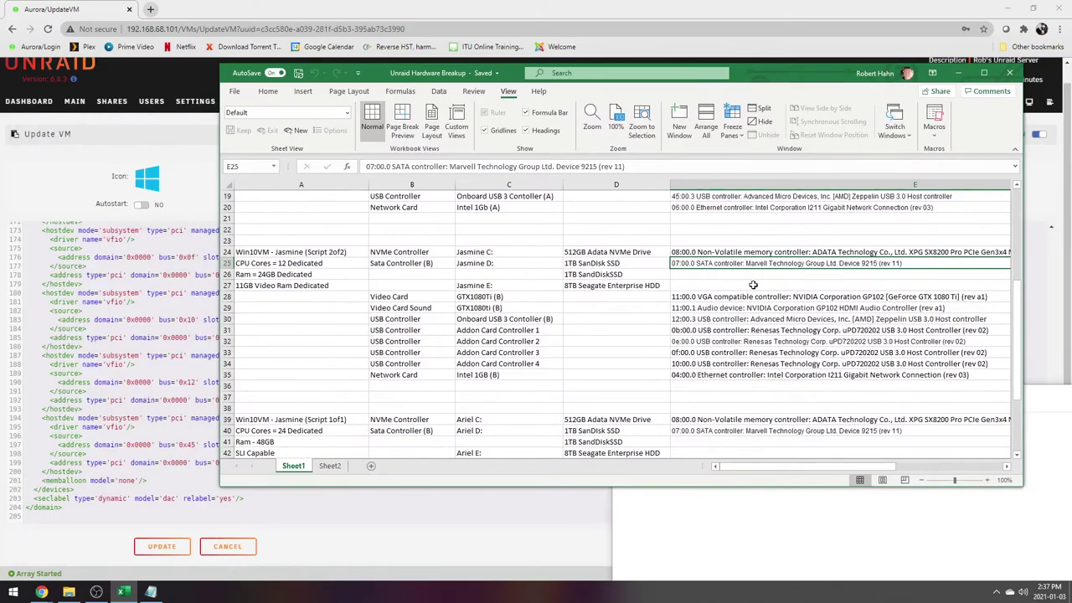
# Select the 24-core VM's name in cell A39 and review its hardware list, including the lists of the two 12-core VMs above.
pyautogui.scroll(-5, 753, 286)
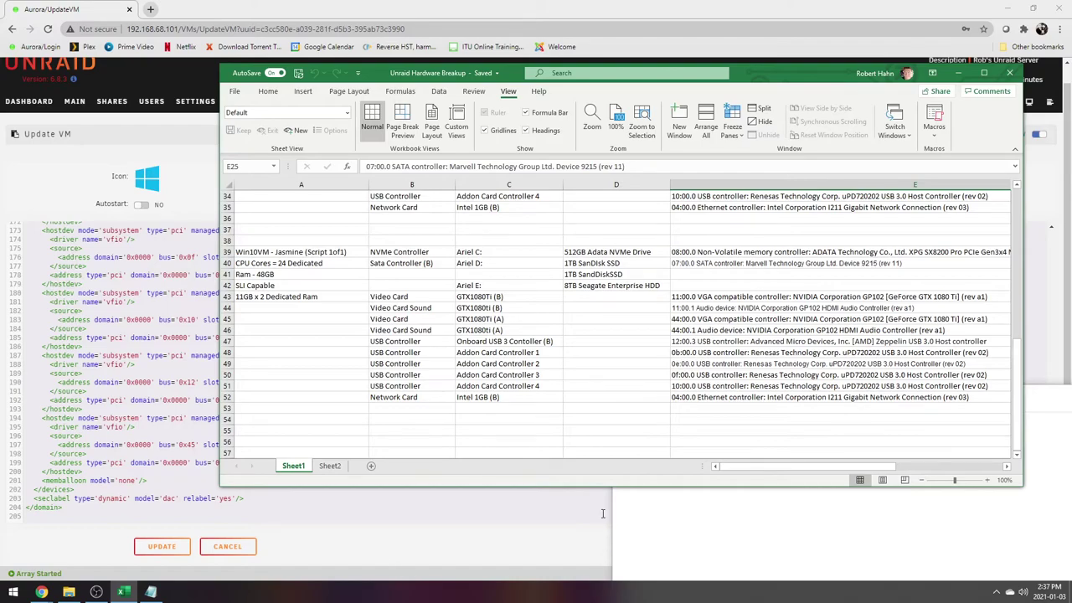
pyautogui.scroll(1, 540, 344)
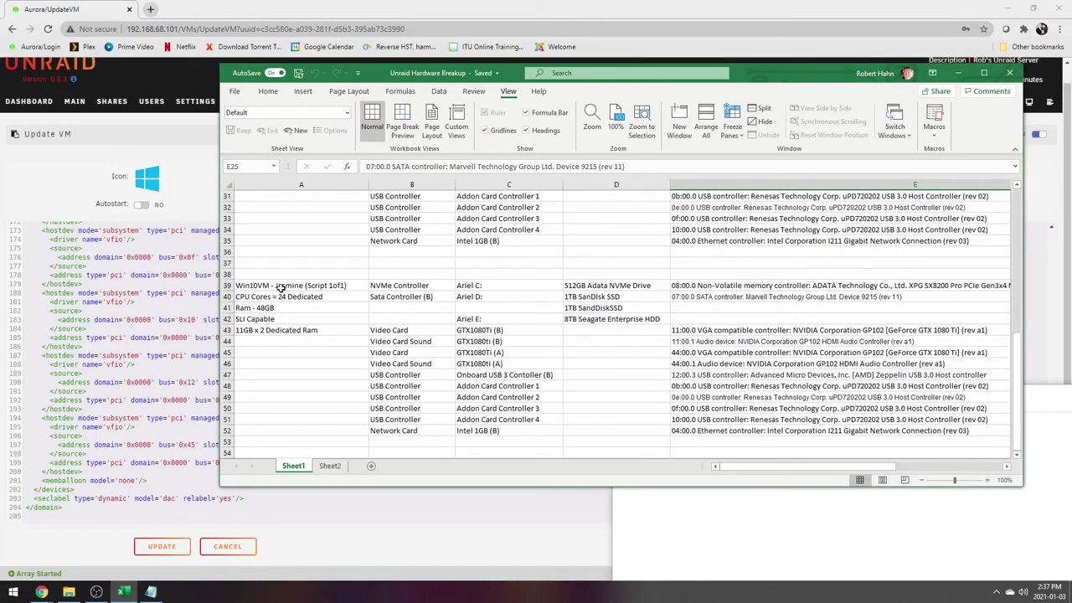
pyautogui.click(311, 287)
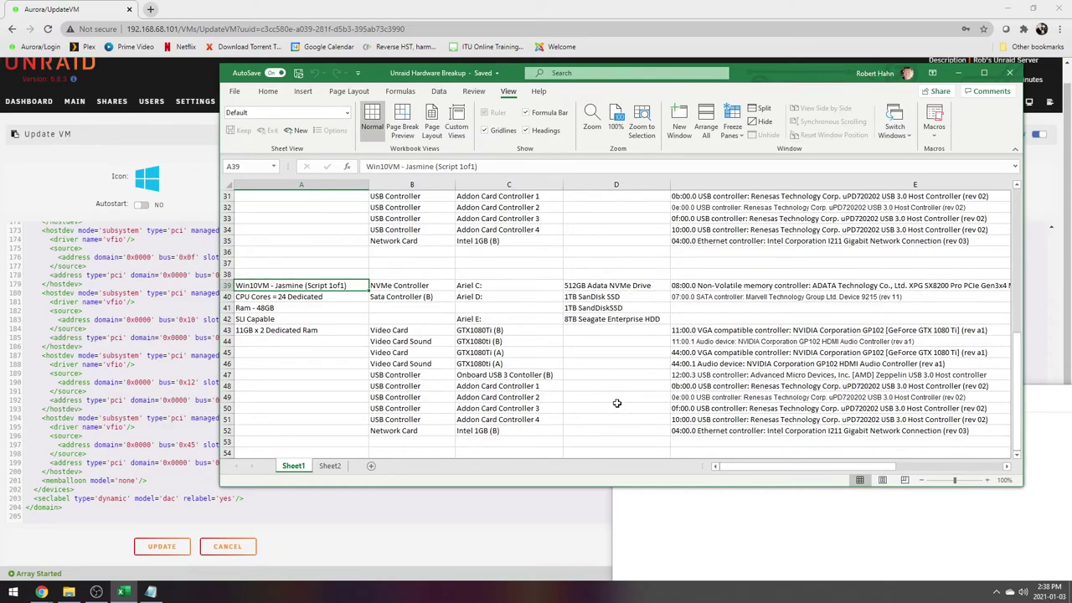
pyautogui.scroll(3, 512, 366)
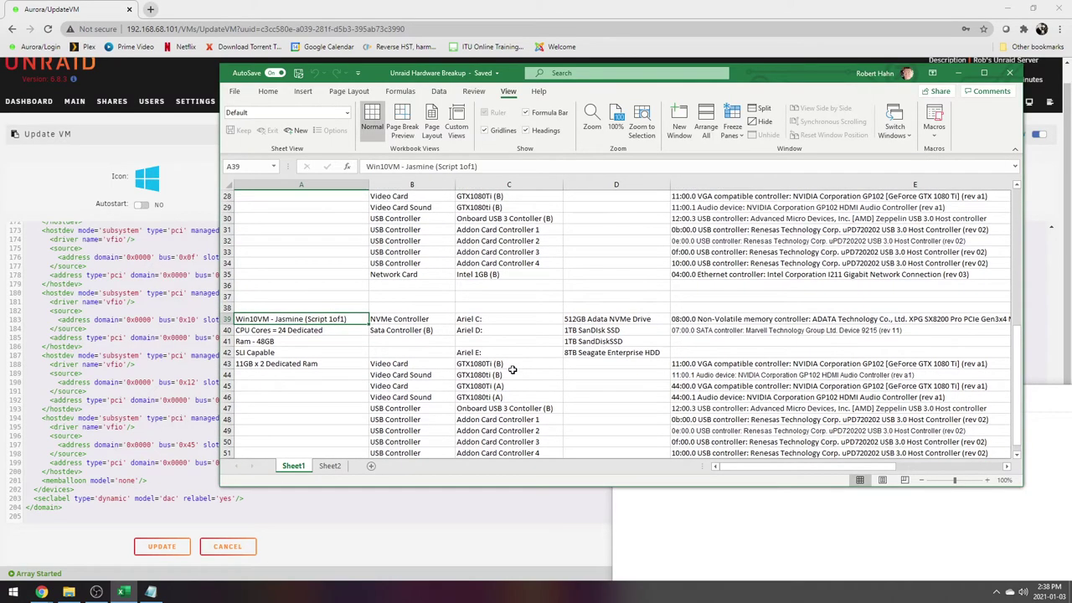
pyautogui.scroll(3, 340, 344)
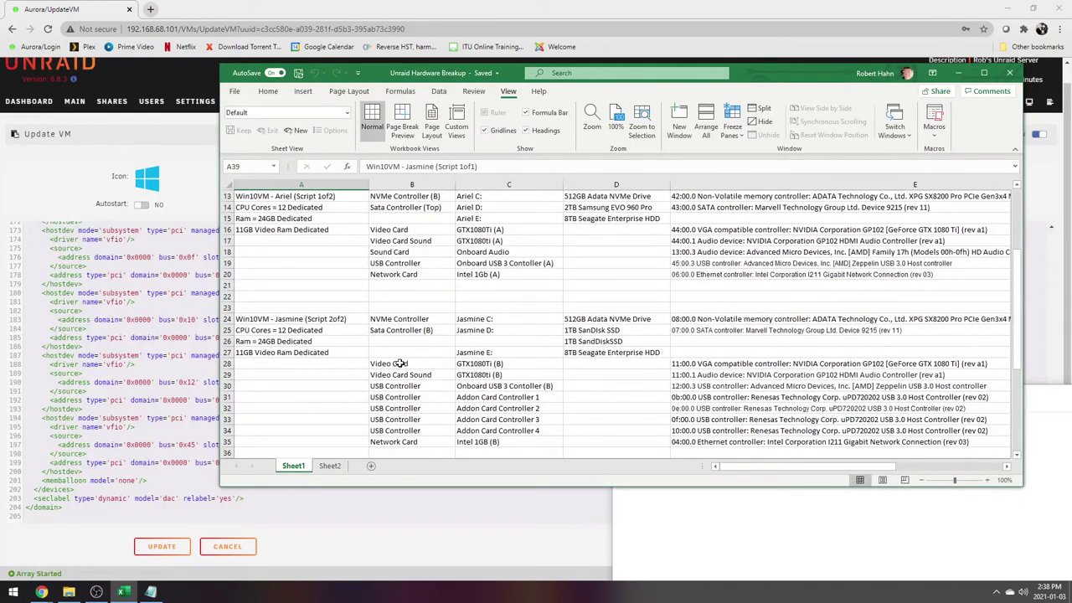
# Leave the open VM's editor without saving and review the XML of the running "1 of 2" VM down to its hostdev entries.
pyautogui.click(95, 304)
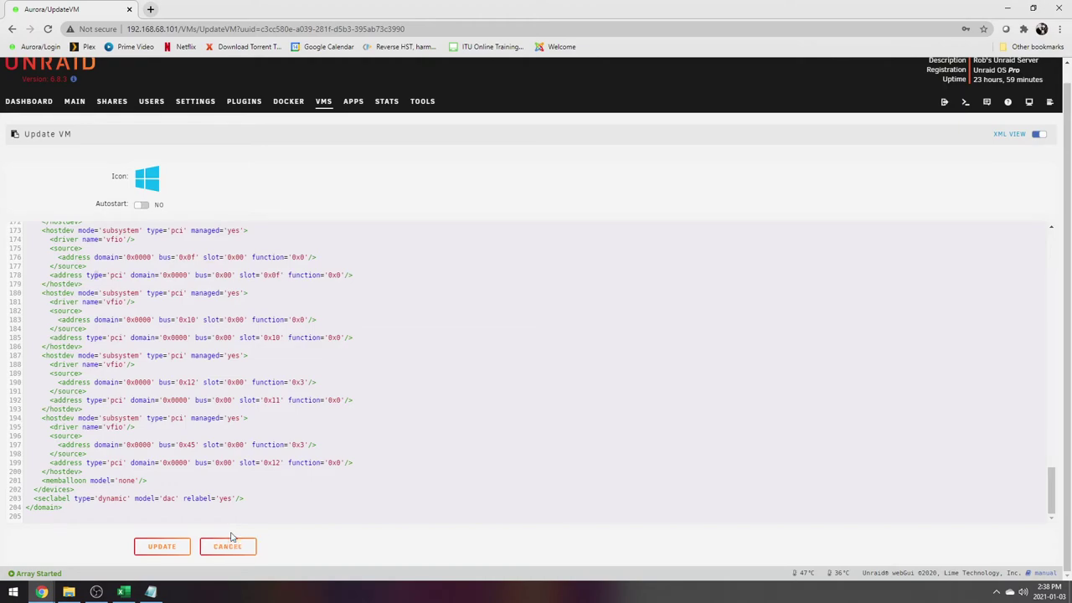
pyautogui.click(227, 546)
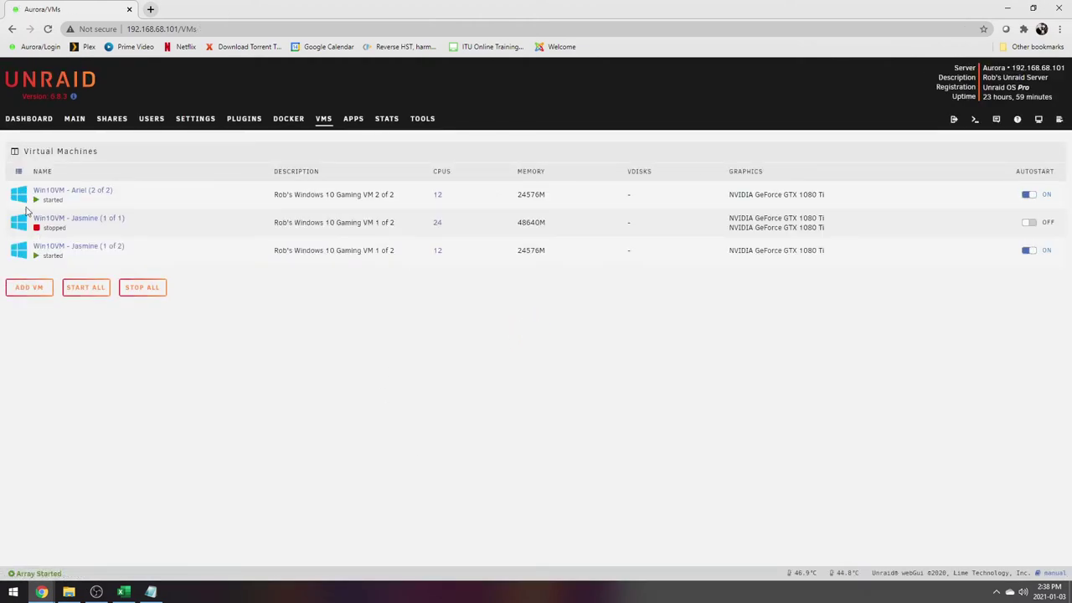
pyautogui.click(23, 259)
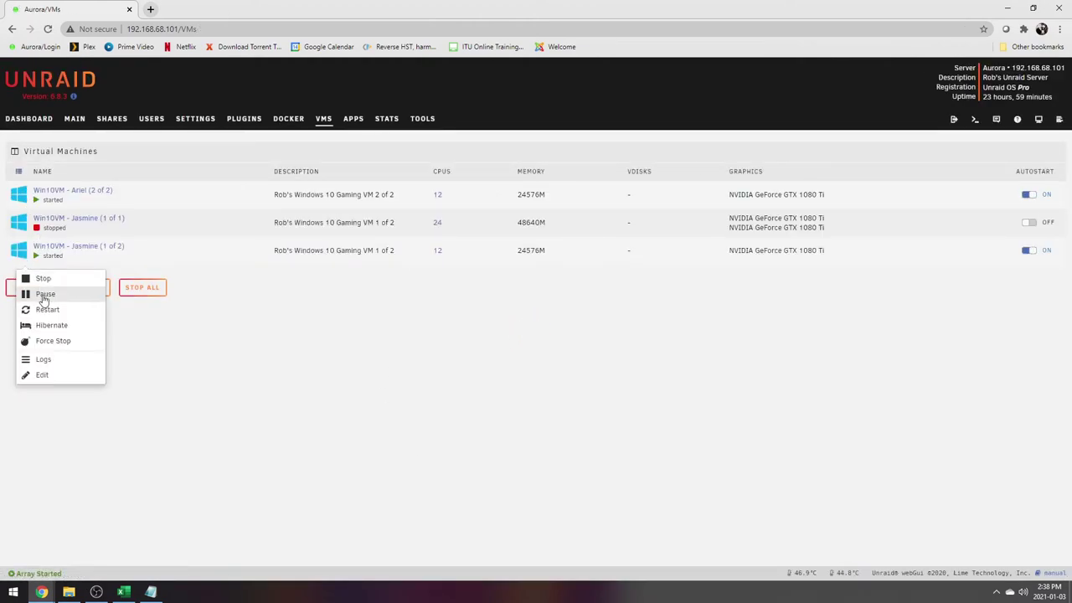
pyautogui.click(45, 376)
pyautogui.scroll(-1, 433, 394)
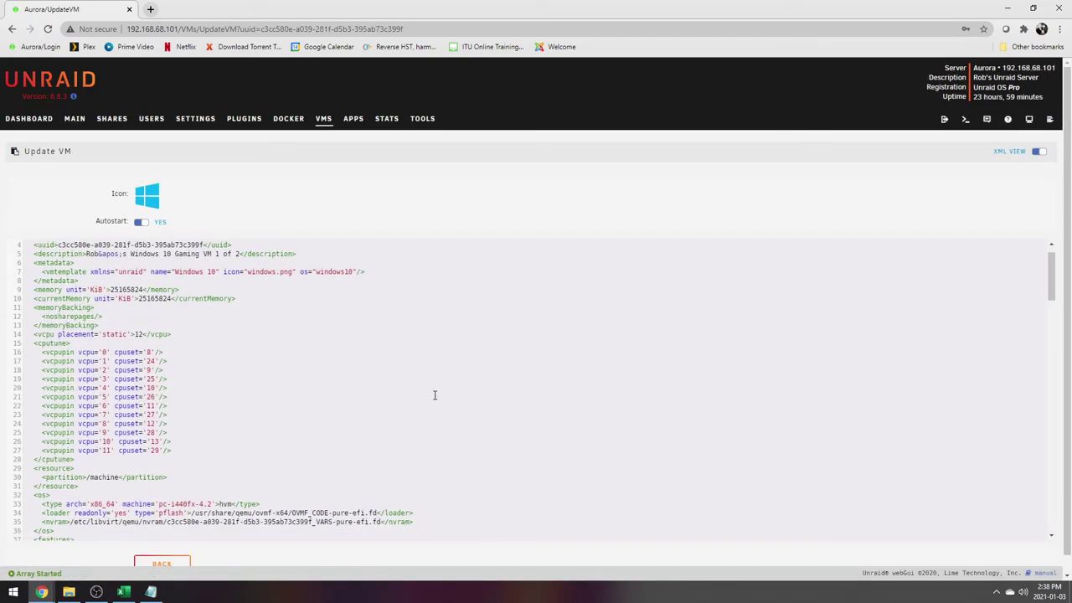
pyautogui.scroll(1, 189, 391)
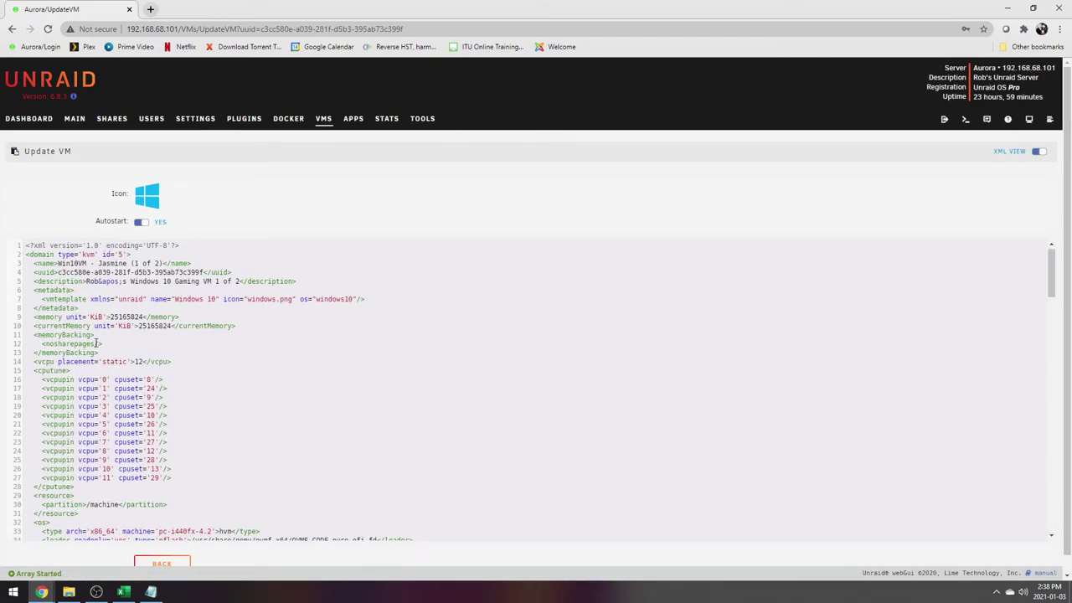
pyautogui.scroll(-11, 338, 355)
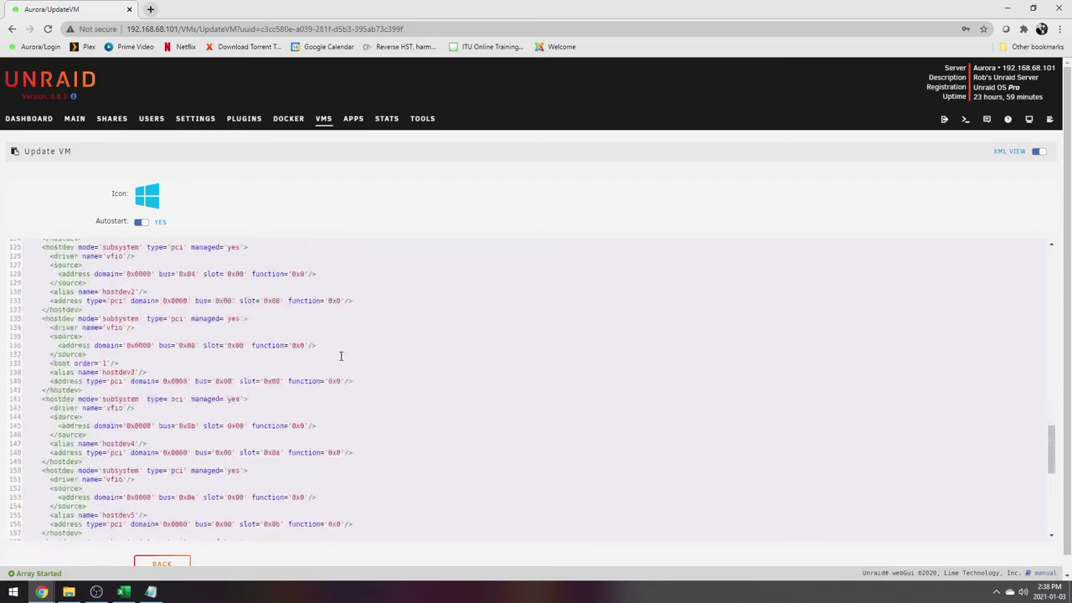
pyautogui.scroll(-1, 310, 134)
pyautogui.click(327, 103)
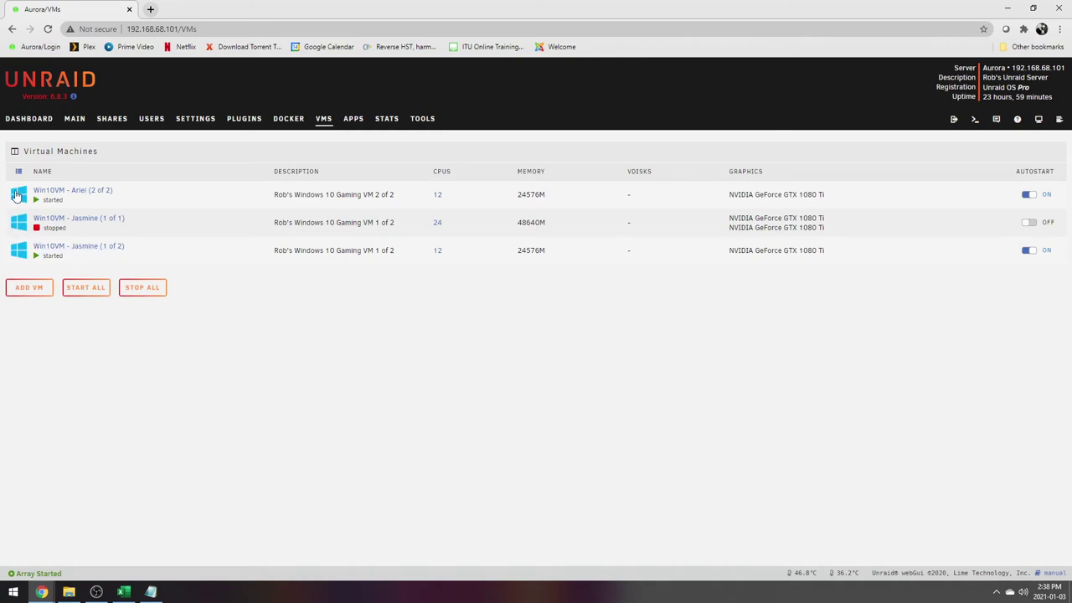
# Copy the complete XML of the running "1 of 2" VM and return to the virtual machine list.
pyautogui.click(17, 251)
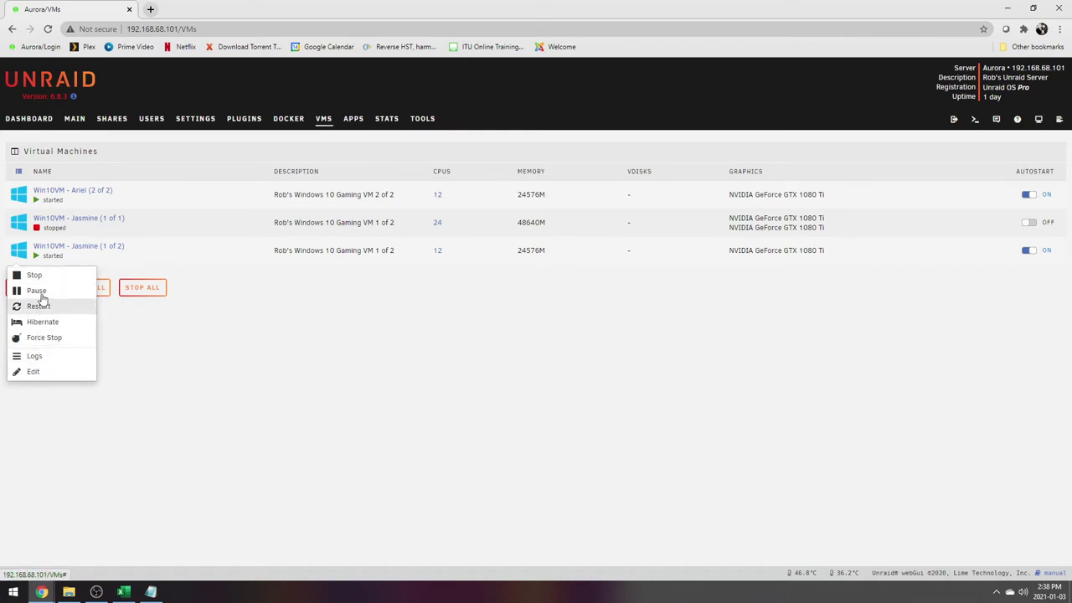
pyautogui.click(35, 371)
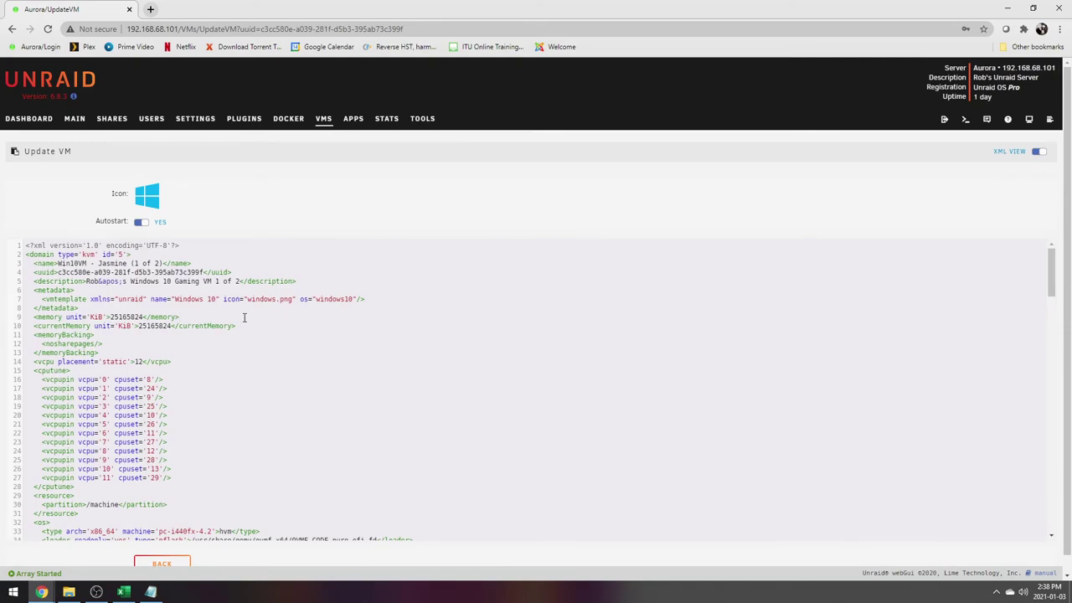
pyautogui.hotkey('ctrl', 'a')
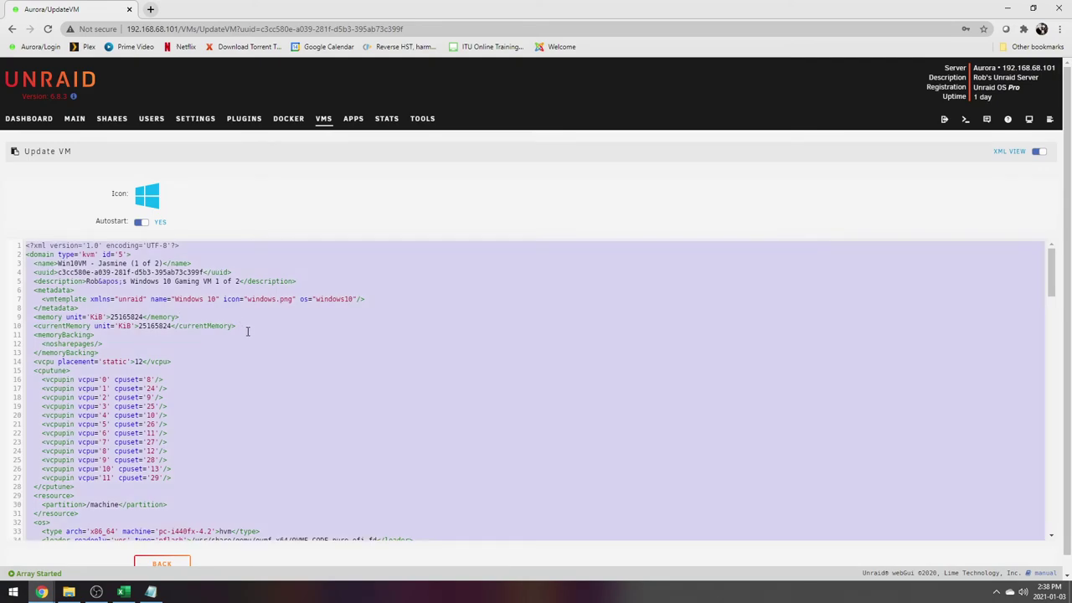
pyautogui.click(330, 126)
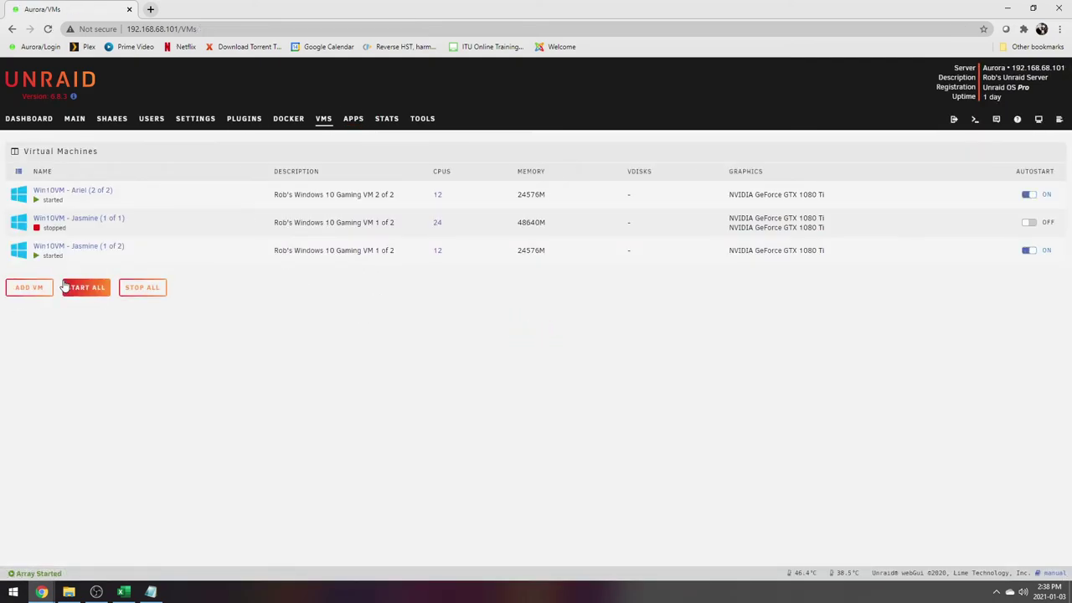
# Add a new VM from the Windows 10 template and replace its default XML with the copied script.
pyautogui.click(30, 288)
pyautogui.click(35, 227)
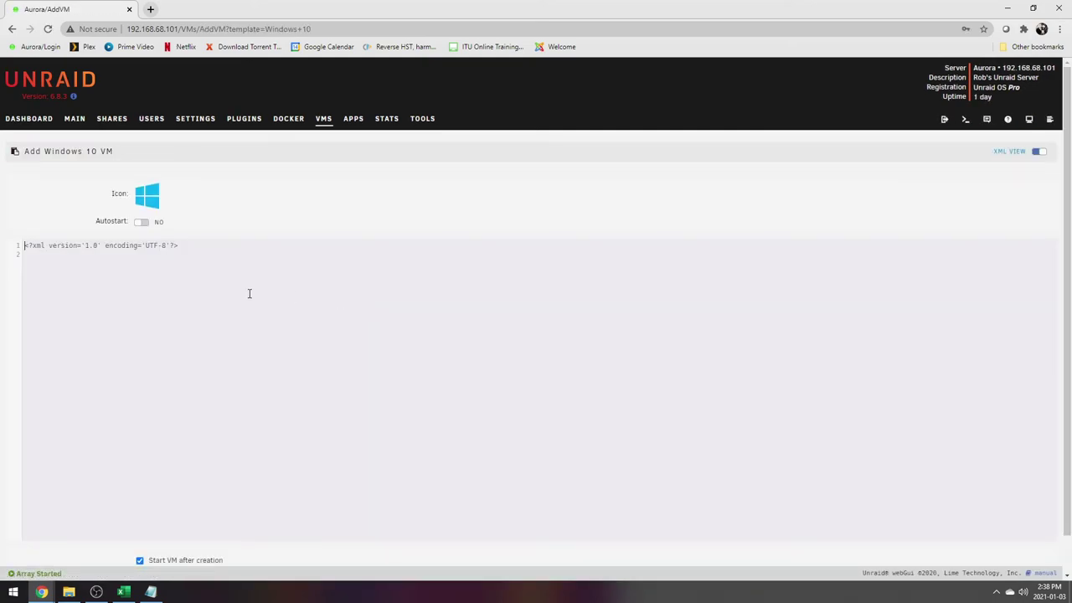
pyautogui.hotkey('ctrl', 'a')
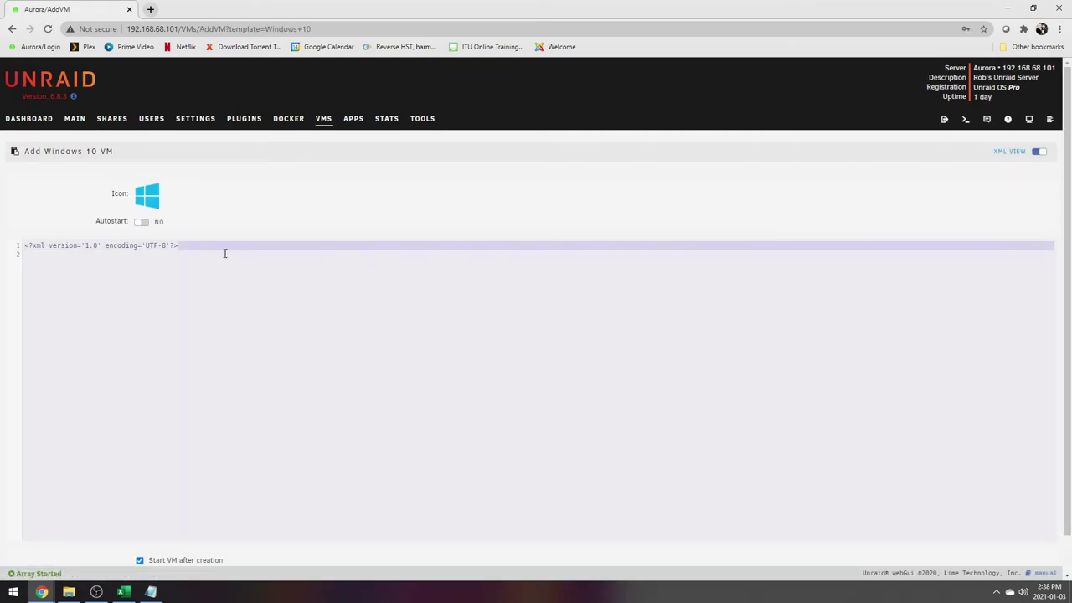
pyautogui.click(209, 266)
pyautogui.hotkey('ctrl', 'a')
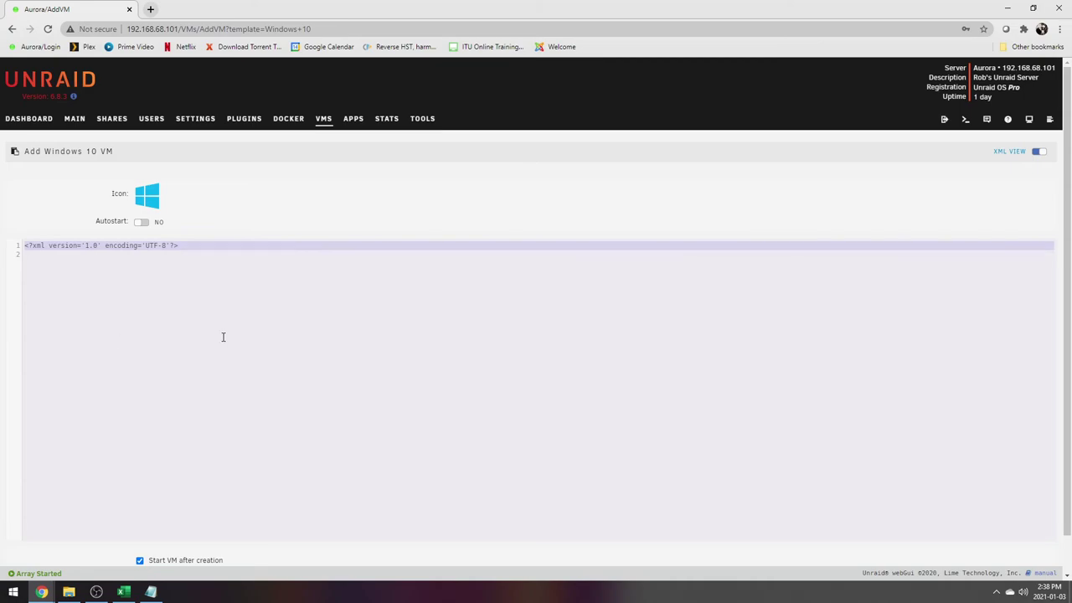
pyautogui.hotkey('ctrl', 'v')
# Change the ending of the new VM's name in the XML to "(1 of 3)".
pyautogui.scroll(15, 329, 333)
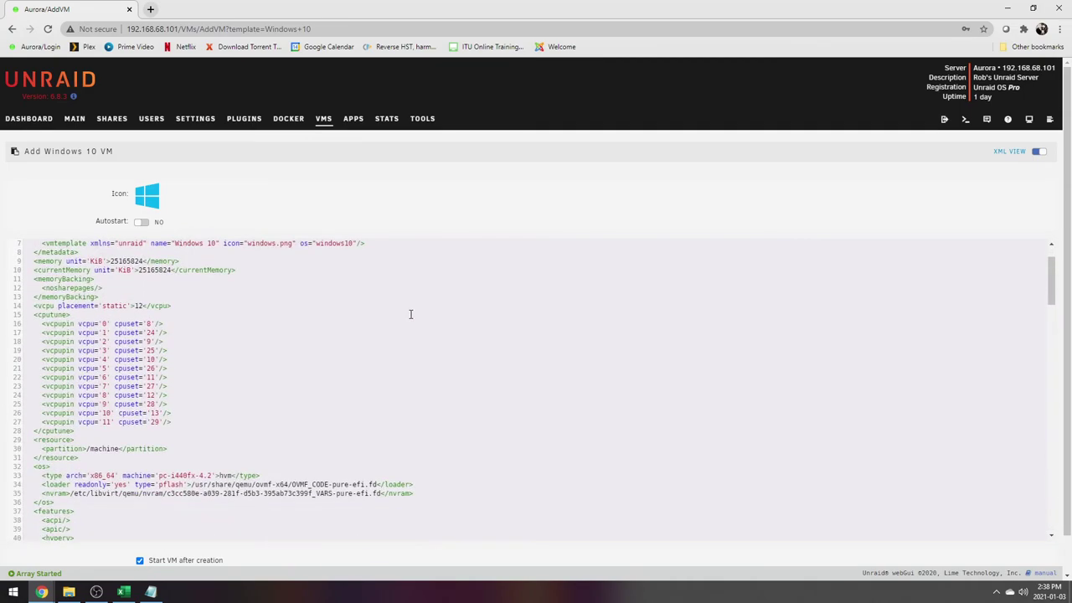
pyautogui.scroll(2, 416, 308)
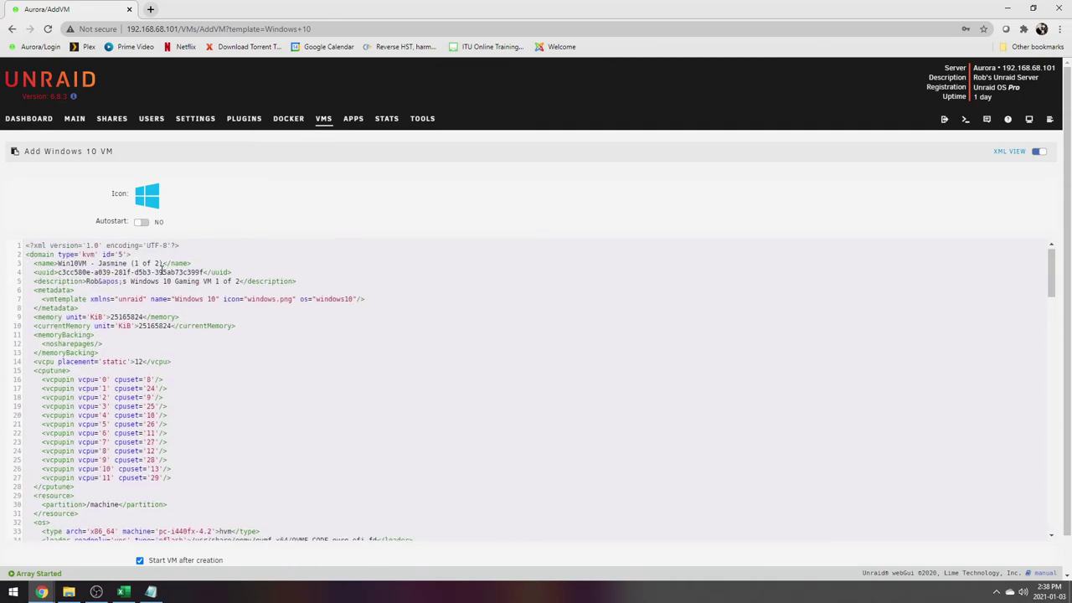
pyautogui.press('BackSpace')
pyautogui.write('3')
# Turn off starting the VM after creation and try to create the VM.
pyautogui.scroll(-3, 233, 382)
pyautogui.click(140, 560)
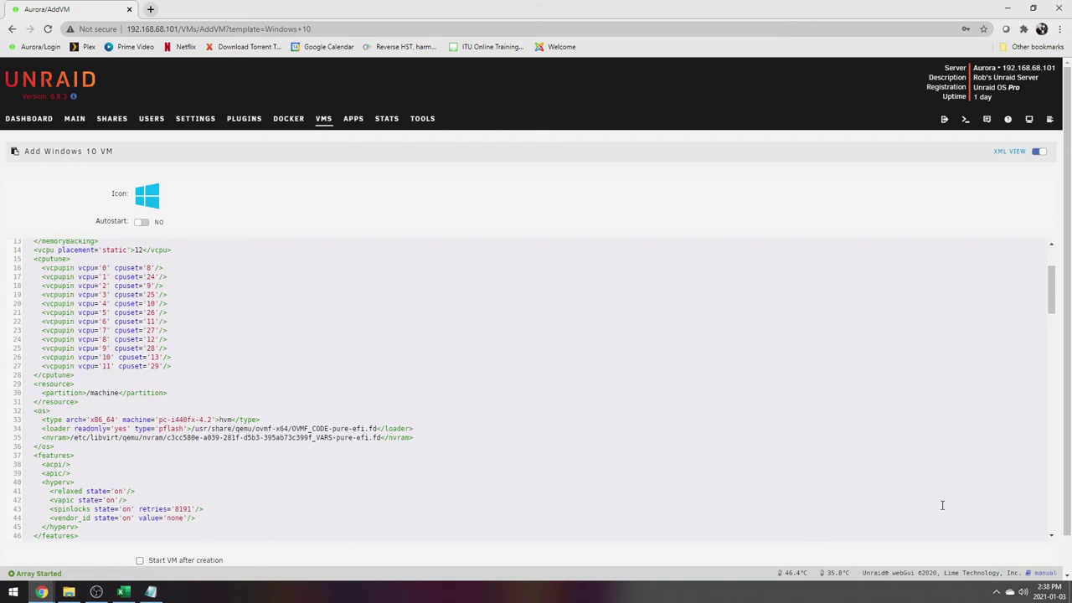
pyautogui.scroll(-15, 892, 405)
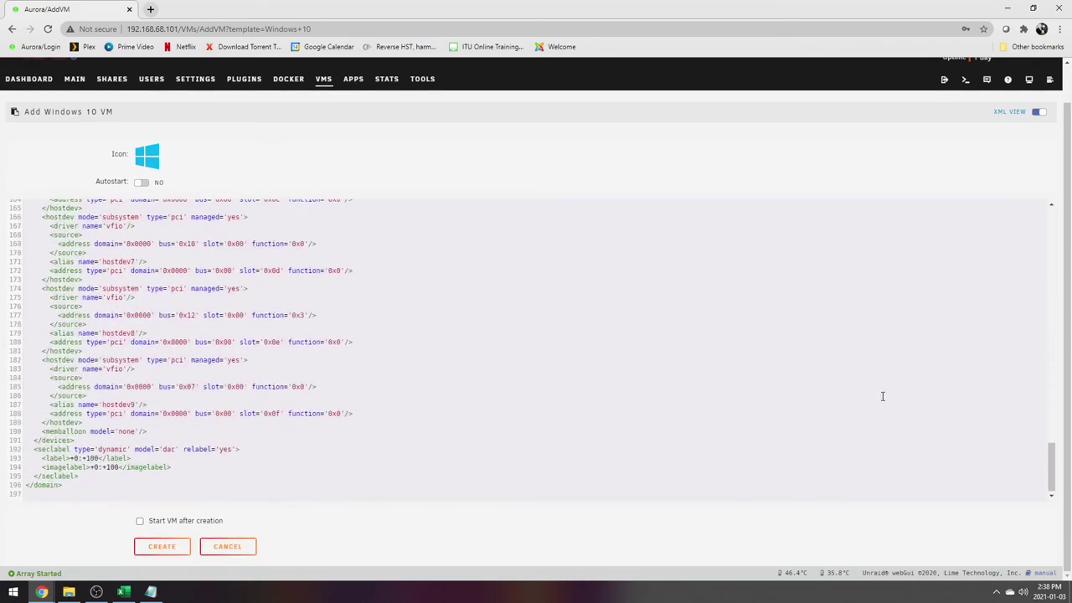
pyautogui.click(162, 546)
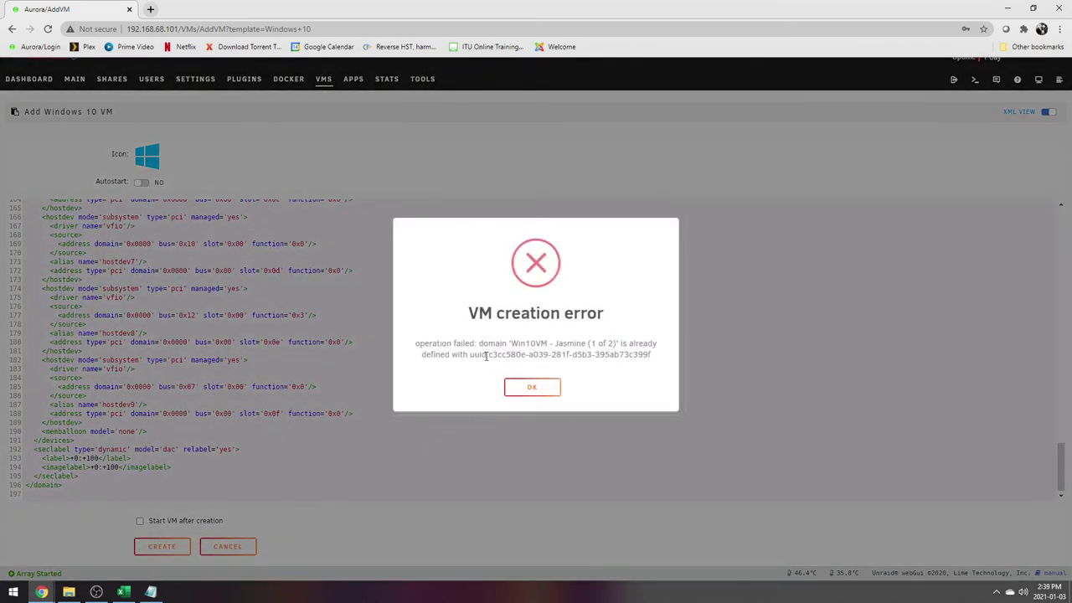
pyautogui.click(549, 388)
# Change the last character of the UUID in the XML to 1 and create the VM.
pyautogui.scroll(15, 252, 304)
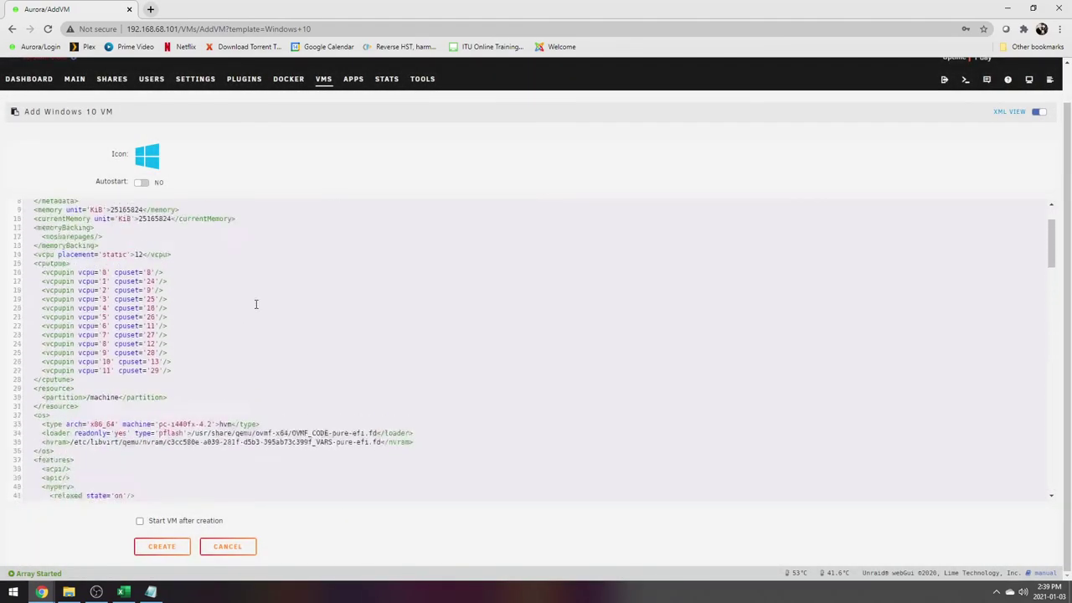
pyautogui.scroll(2, 82, 352)
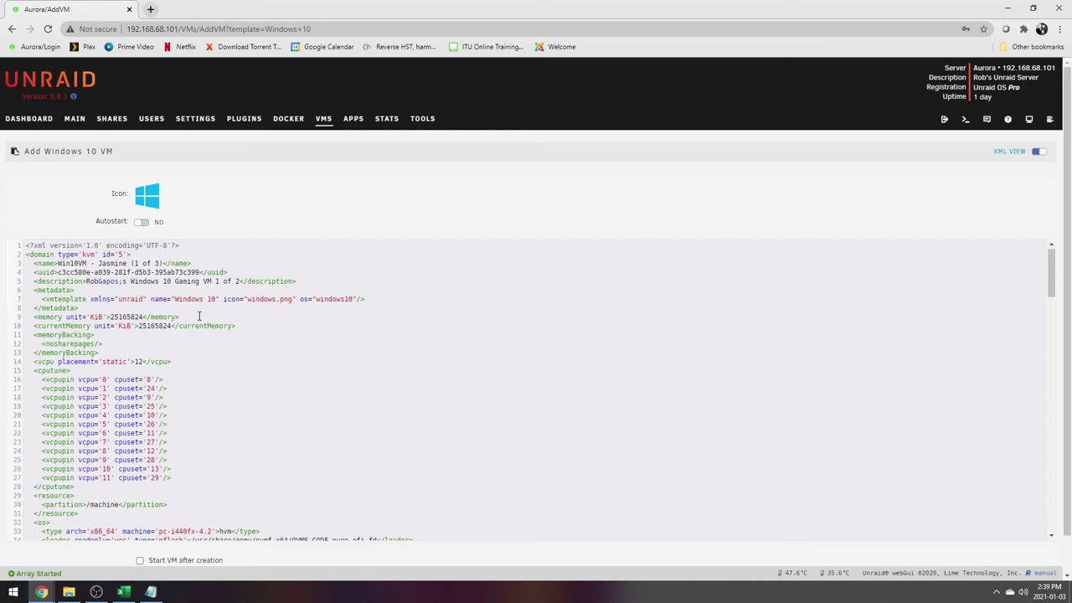
pyautogui.scroll(-17, 253, 371)
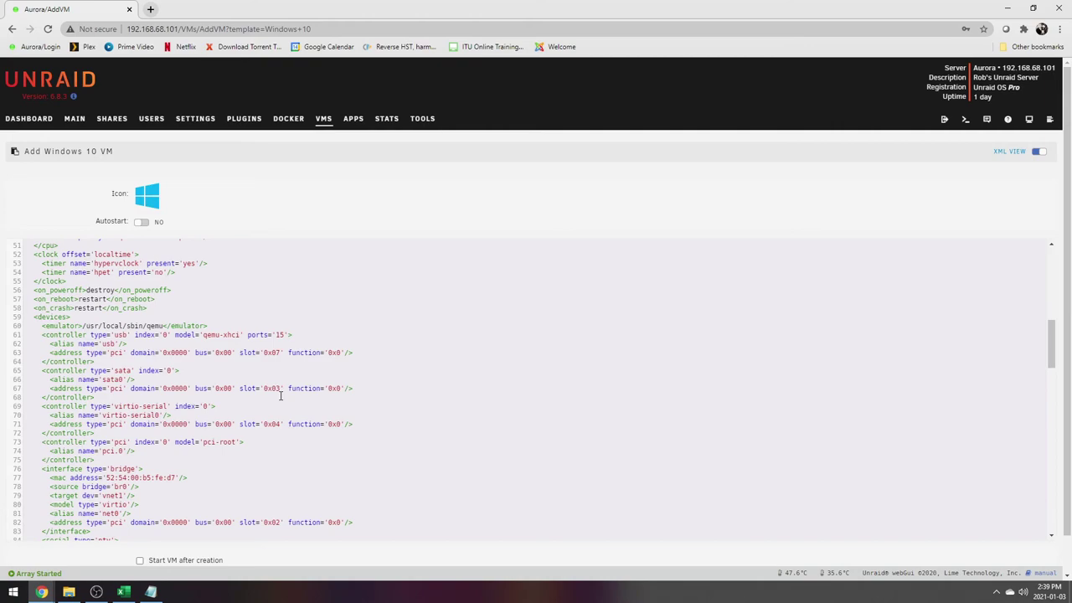
pyautogui.scroll(-20, 516, 359)
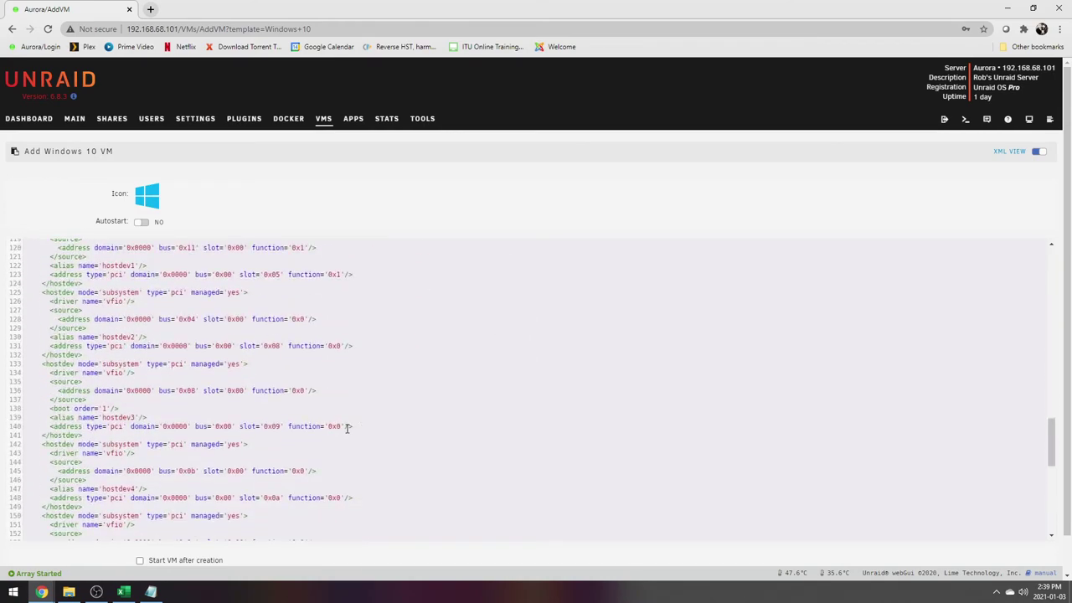
pyautogui.click(162, 546)
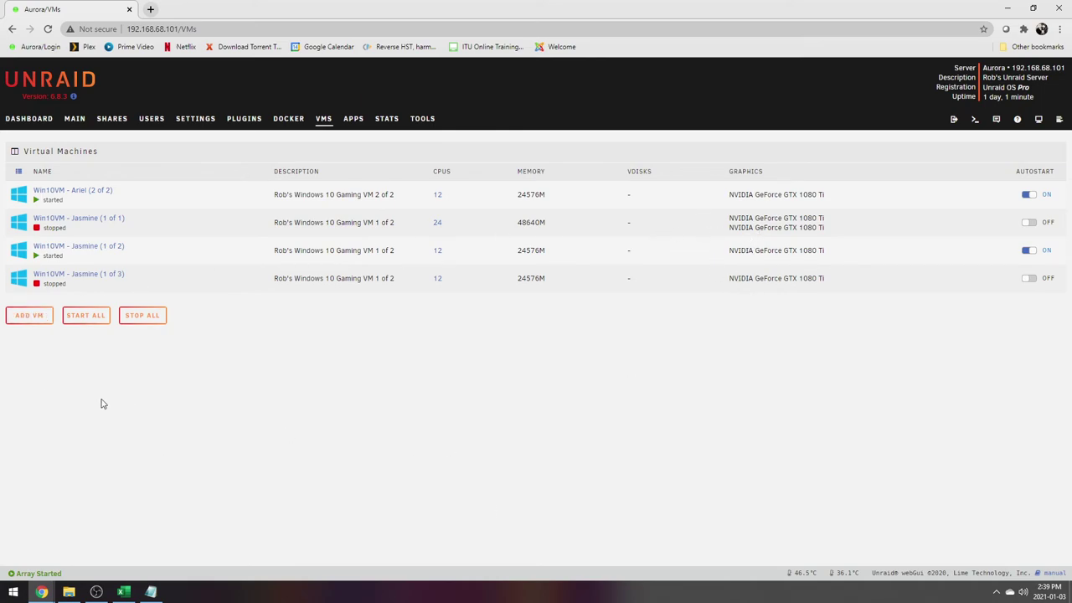
# Open the stopped "1 of 3" VM for editing and switch from XML view to form view.
pyautogui.click(18, 278)
pyautogui.click(38, 318)
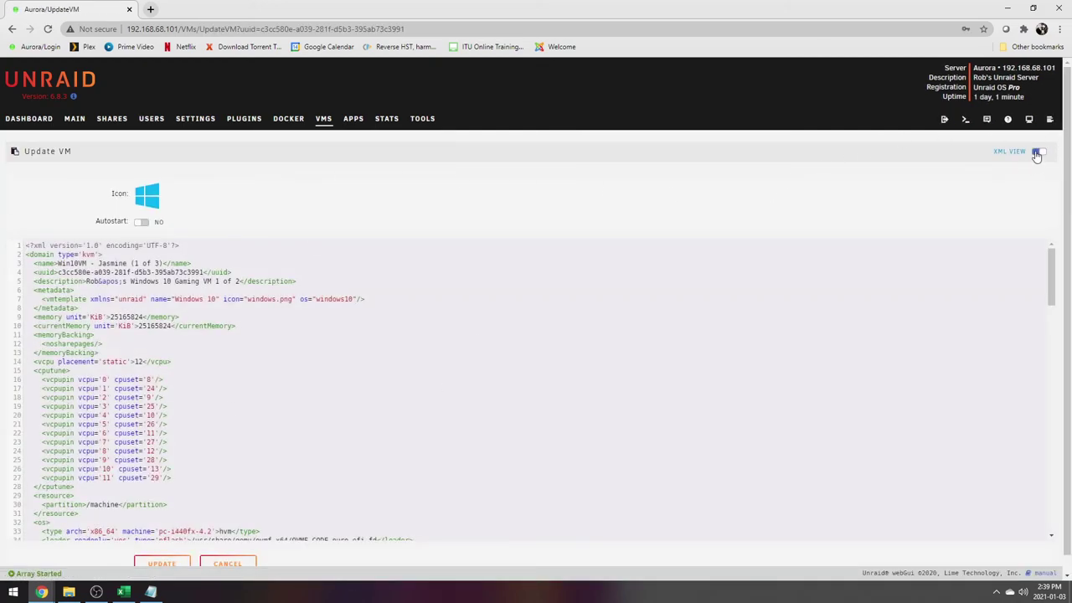
pyautogui.click(1038, 152)
# Select the AMD Zeppelin USB 3.0 controller (45:00.3) and the Marvell SATA controller (43:00.0) among the VM's other PCI devices.
pyautogui.scroll(-3, 455, 382)
pyautogui.scroll(-4, 458, 384)
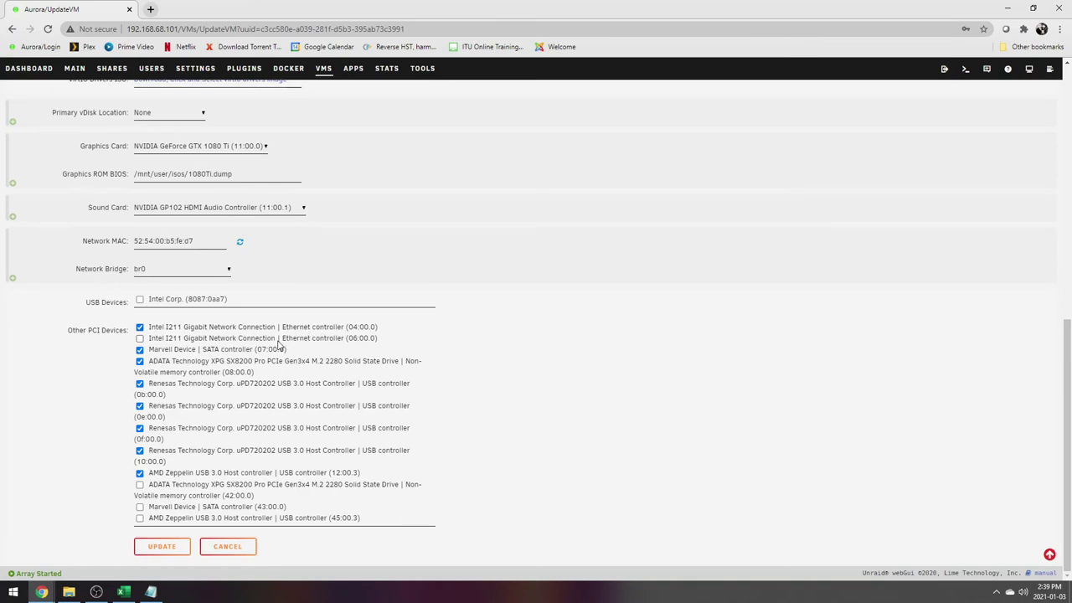
pyautogui.click(140, 519)
pyautogui.click(140, 507)
pyautogui.click(140, 506)
# Add the NVIDIA GeForce GTX 1080 Ti (44:00.0) as second graphics card with the ROM BIOS /mnt/user/isos/1080Ti.dump.
pyautogui.scroll(2, 268, 402)
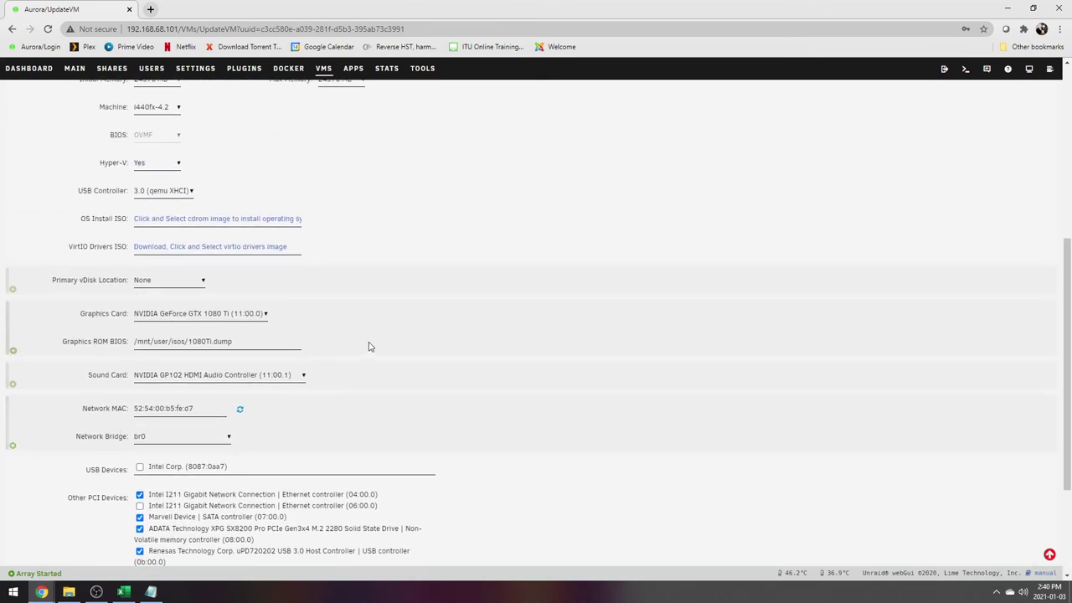
pyautogui.click(14, 350)
pyautogui.click(260, 375)
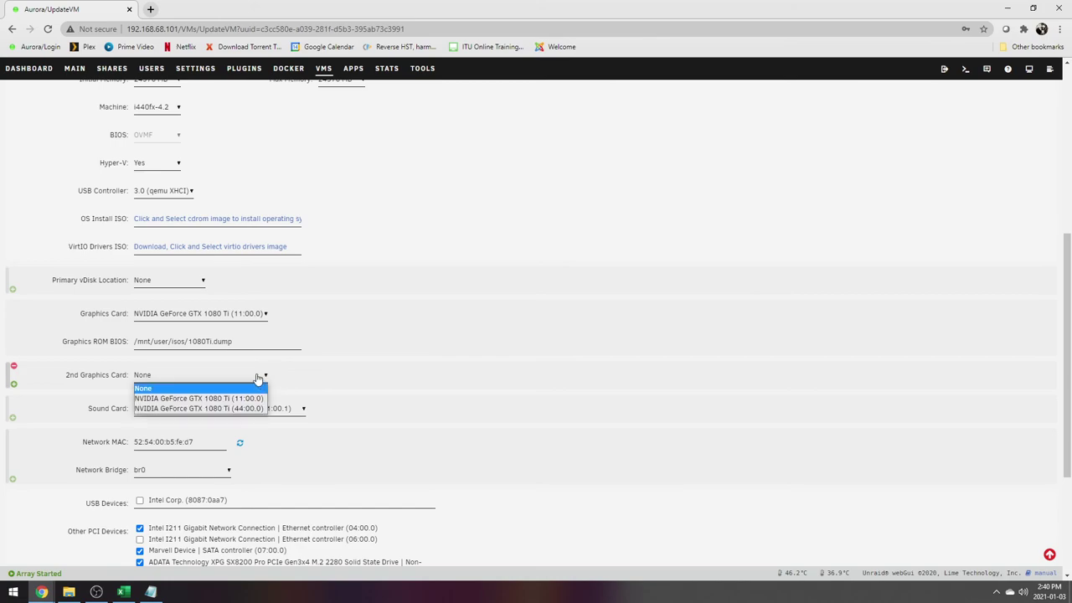
pyautogui.click(238, 409)
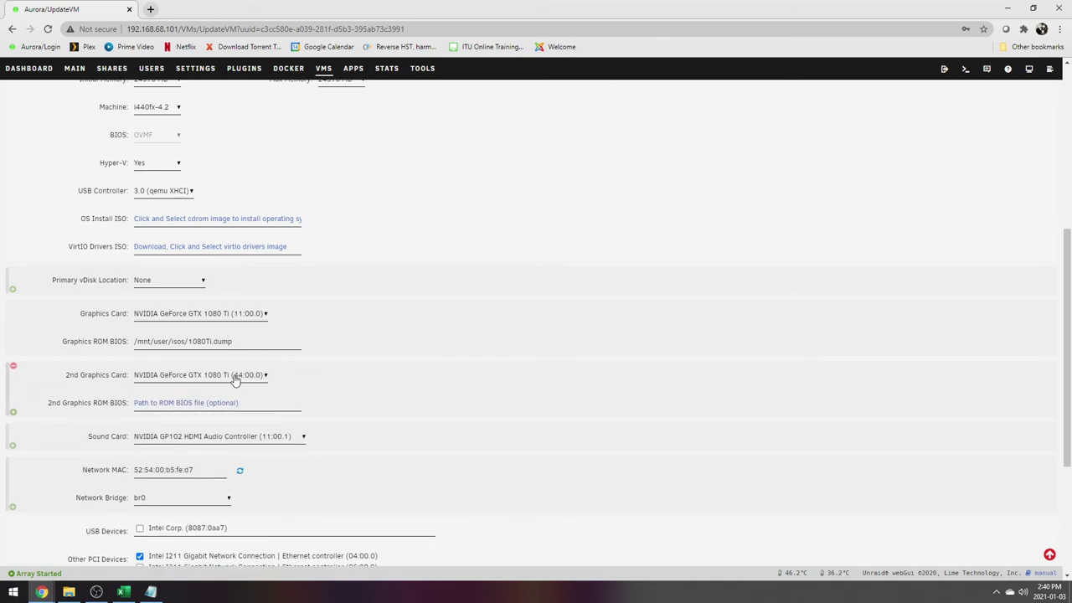
pyautogui.hotkey('shift', 'Tab')
pyautogui.hotkey('ctrl', 'c')
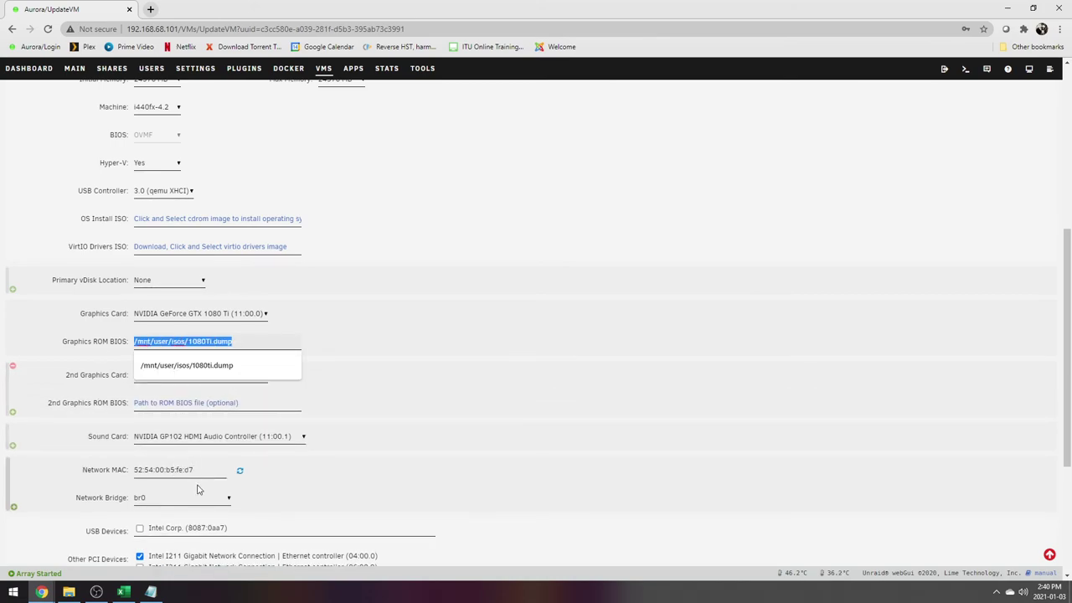
pyautogui.click(227, 403)
pyautogui.hotkey('ctrl', 'v')
pyautogui.click(375, 389)
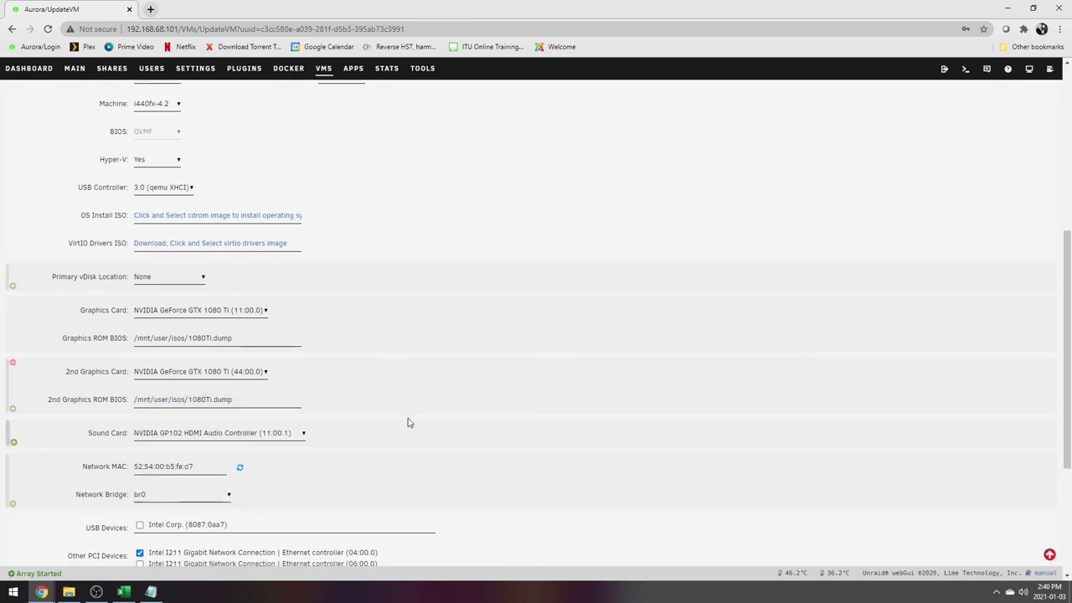
# Add the NVIDIA GP102 HDMI Audio Controller (44:00.1) as second sound card and the AMD Family 17h HD Audio Controller (13:00.3) as third.
pyautogui.scroll(-2, 407, 421)
pyautogui.click(13, 336)
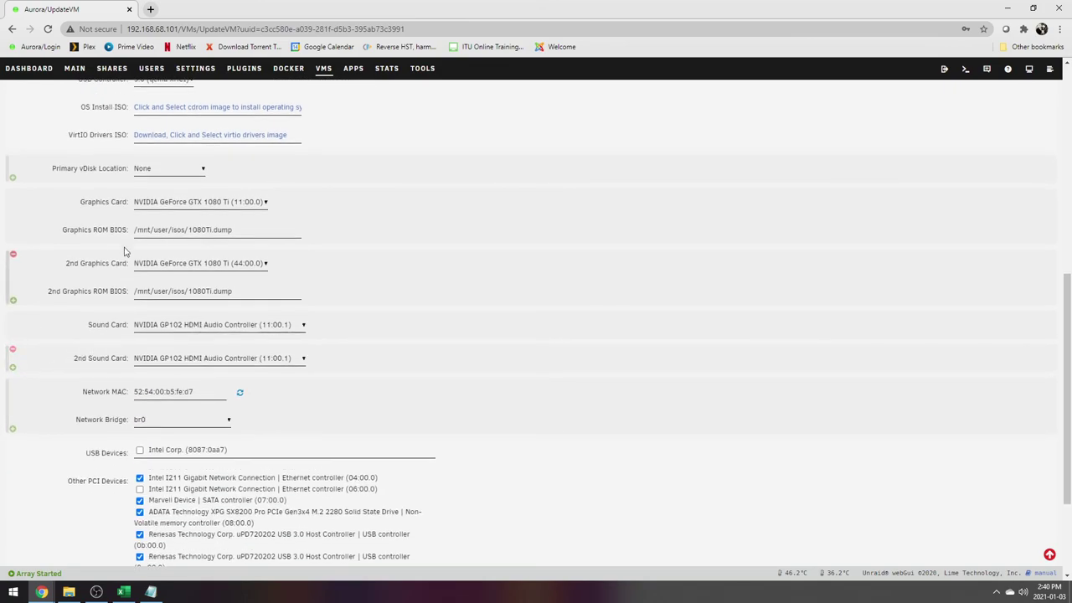
pyautogui.click(285, 365)
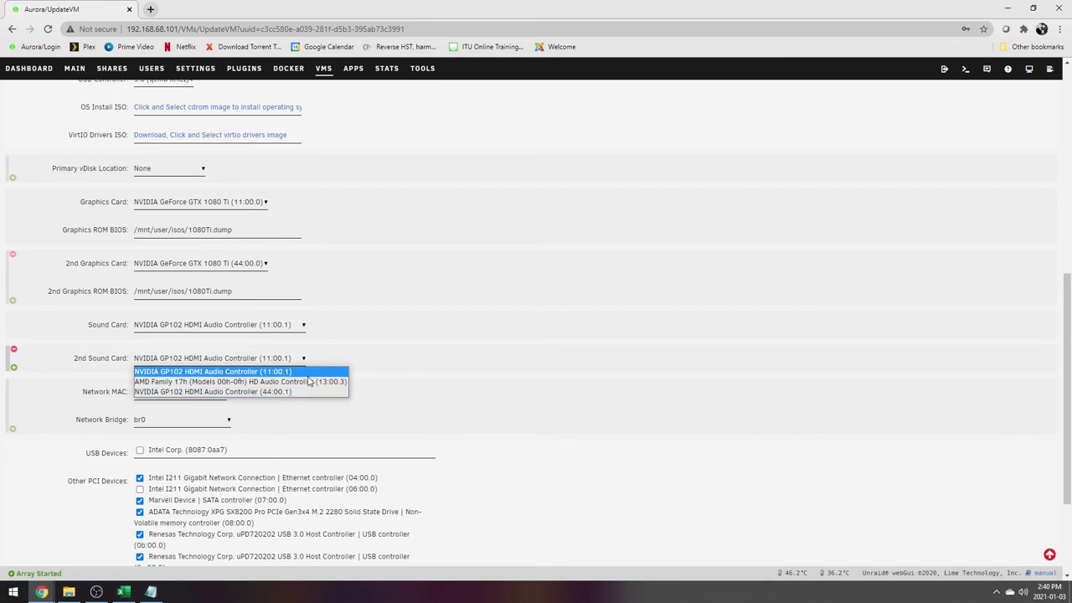
pyautogui.click(282, 391)
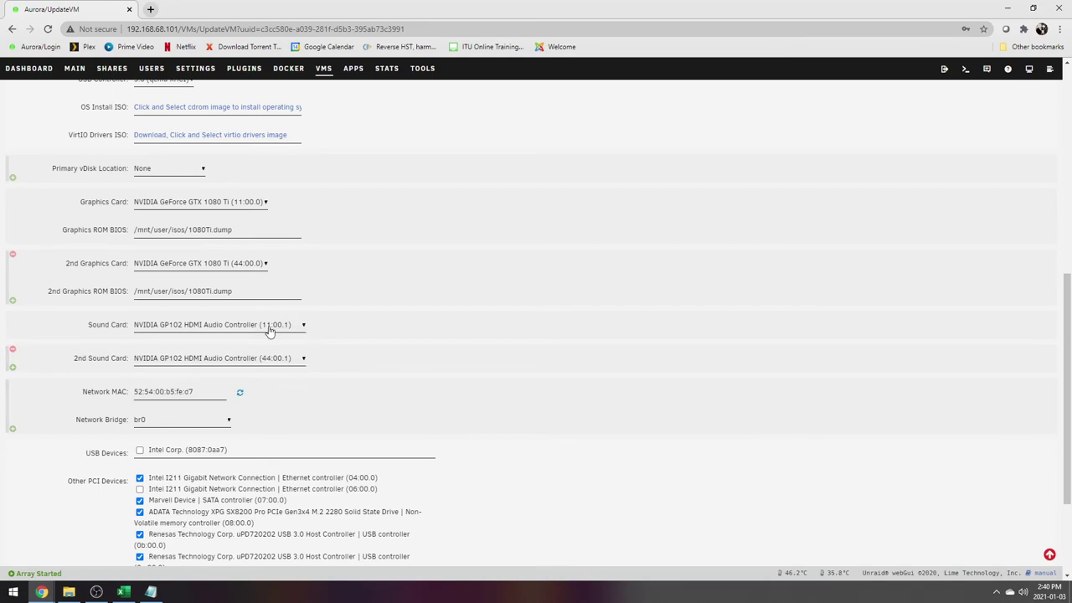
pyautogui.click(12, 367)
pyautogui.click(216, 391)
pyautogui.click(299, 415)
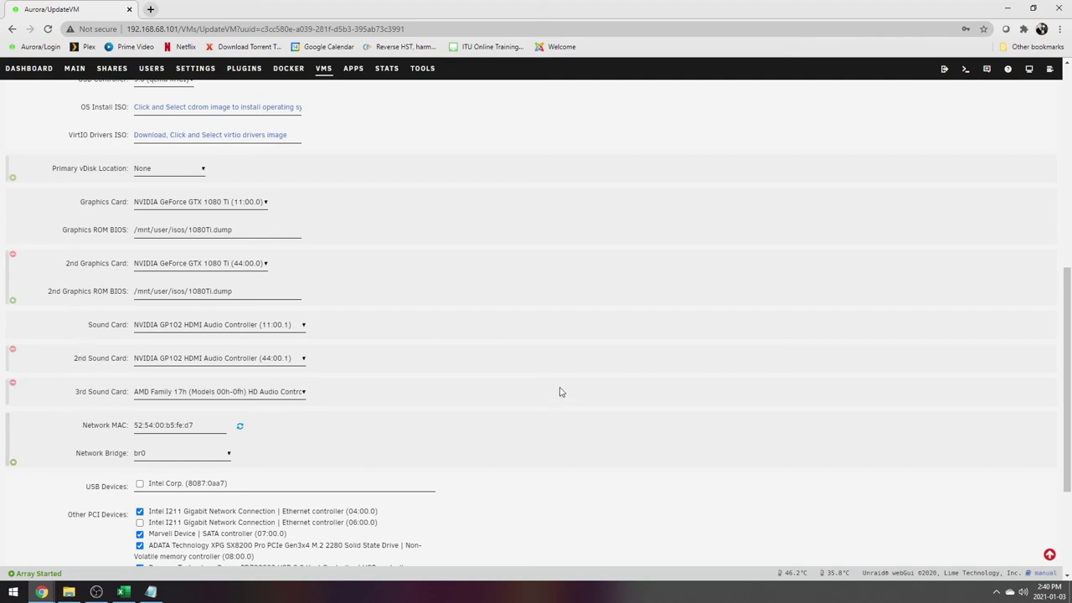
# Assign logical CPU pairs 0/16 through 5/21 to the "1 of 3" VM in addition to its existing cores.
pyautogui.scroll(2, 444, 387)
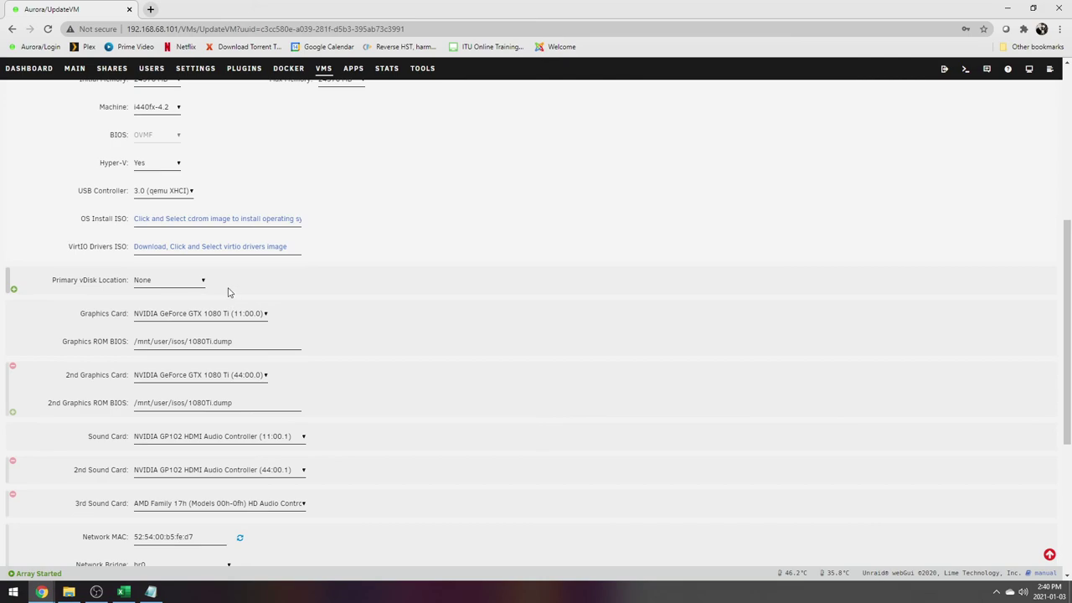
pyautogui.scroll(-2, 440, 323)
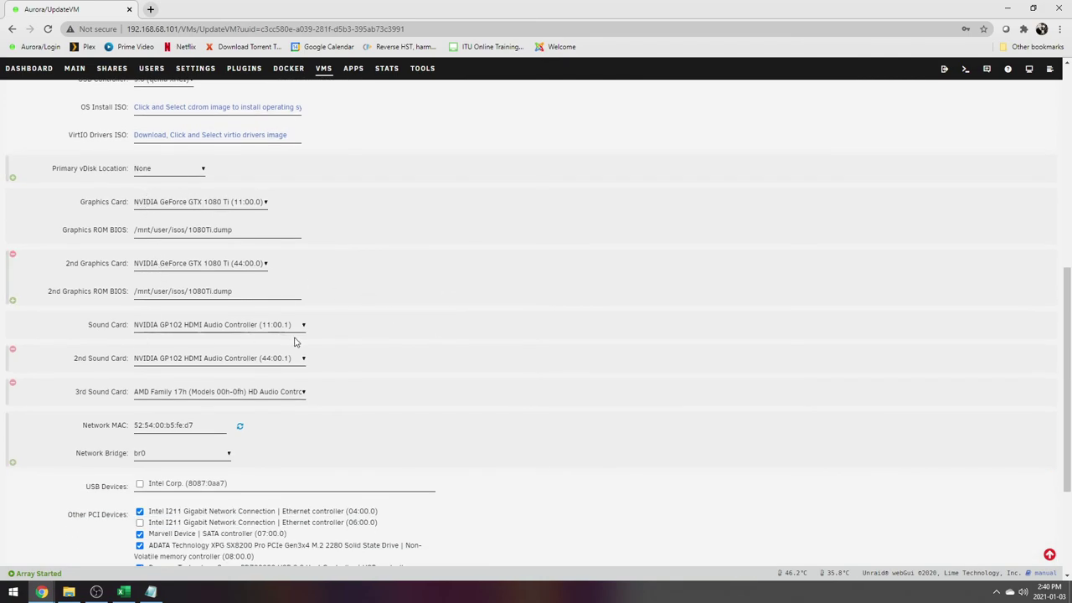
pyautogui.scroll(-3, 436, 381)
pyautogui.scroll(-1, 243, 472)
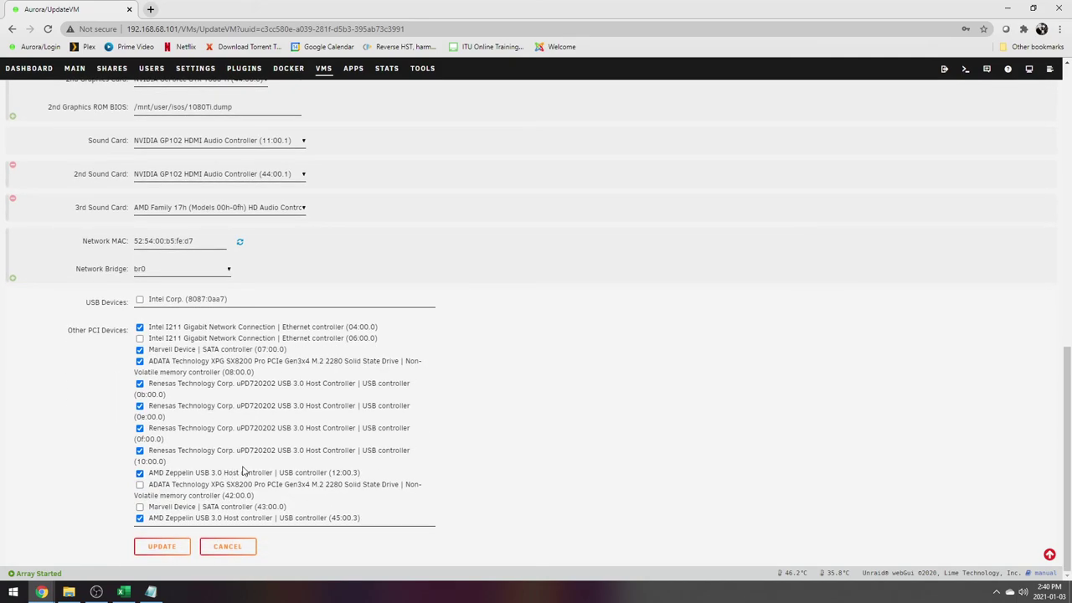
pyautogui.scroll(10, 497, 442)
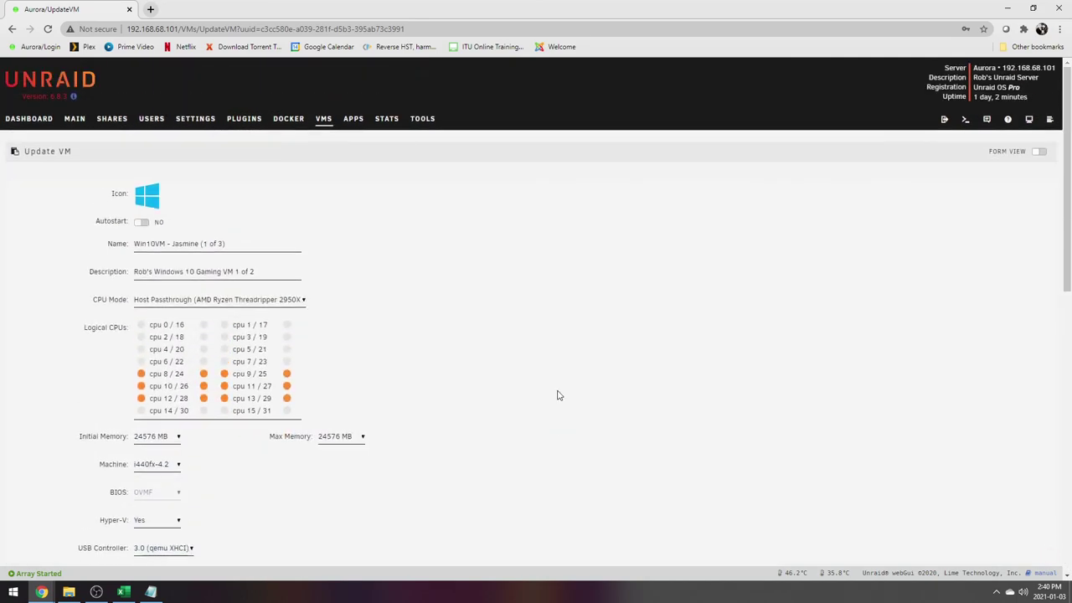
pyautogui.scroll(-3, 419, 327)
pyautogui.scroll(2, 271, 196)
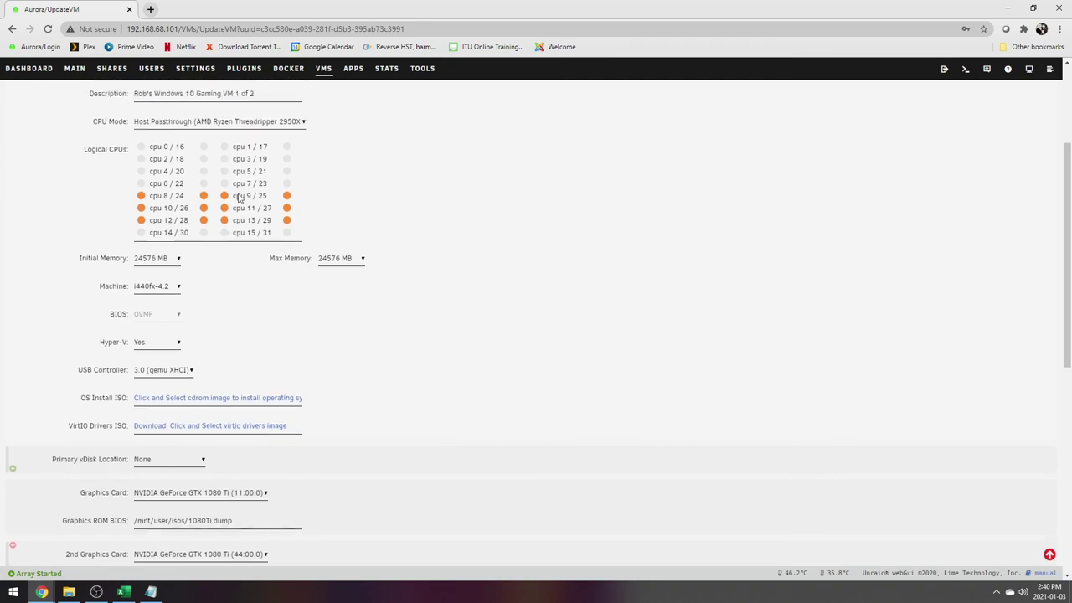
pyautogui.click(141, 213)
pyautogui.click(140, 238)
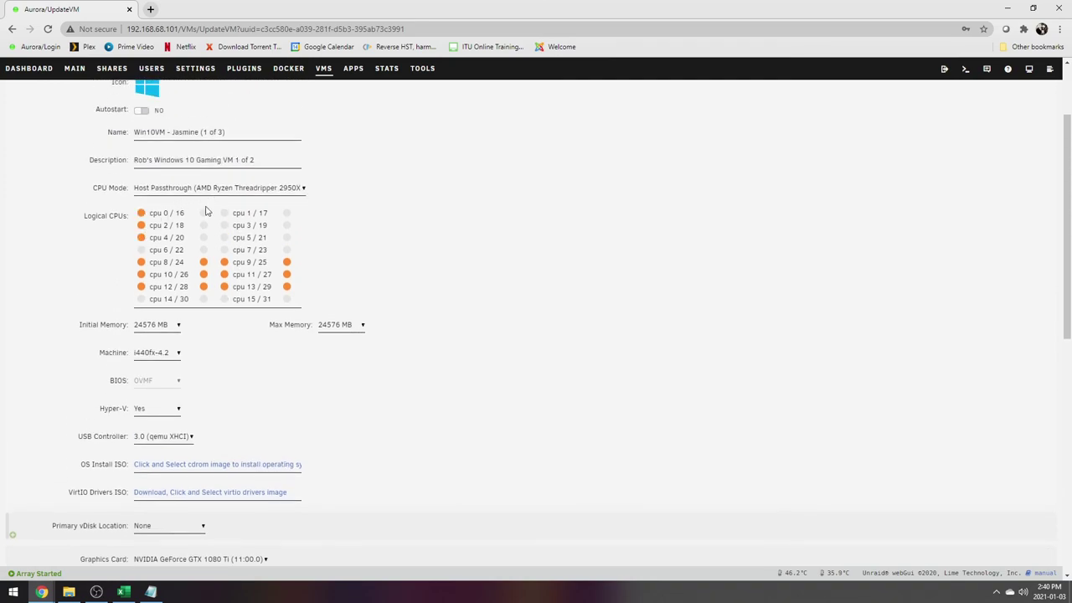
pyautogui.click(204, 213)
pyautogui.click(204, 226)
pyautogui.click(203, 238)
pyautogui.click(224, 213)
pyautogui.click(224, 238)
pyautogui.click(288, 214)
pyautogui.click(287, 226)
pyautogui.click(287, 238)
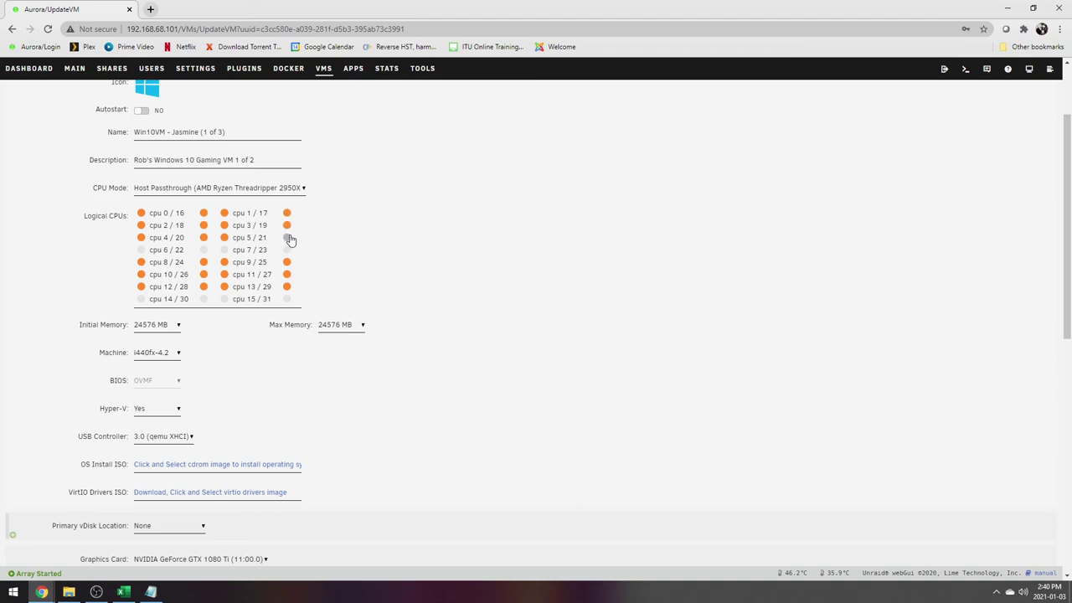
# Apply the edited configuration to the "1 of 3" VM.
pyautogui.scroll(-2, 543, 285)
pyautogui.scroll(-8, 545, 285)
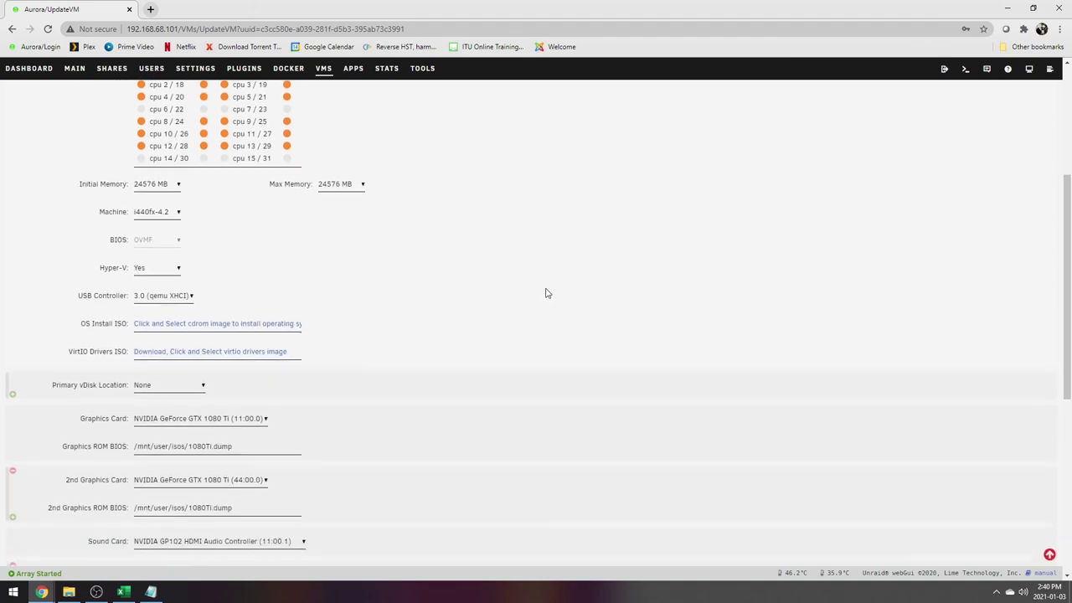
pyautogui.click(183, 549)
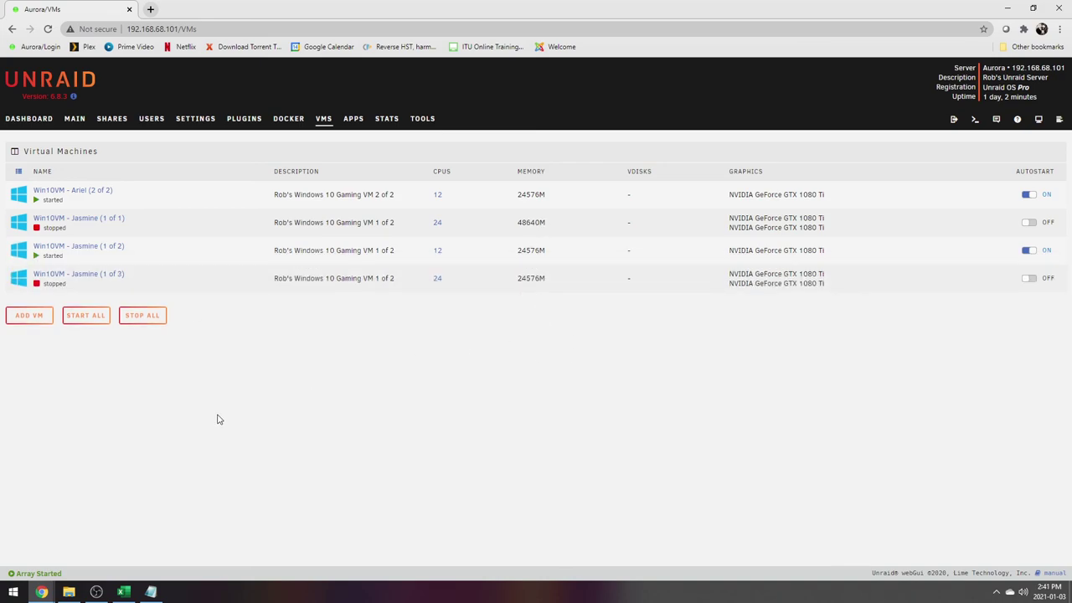
# Remove the stopped "1 of 3" VM together with its disks and confirm the removal.
pyautogui.click(17, 284)
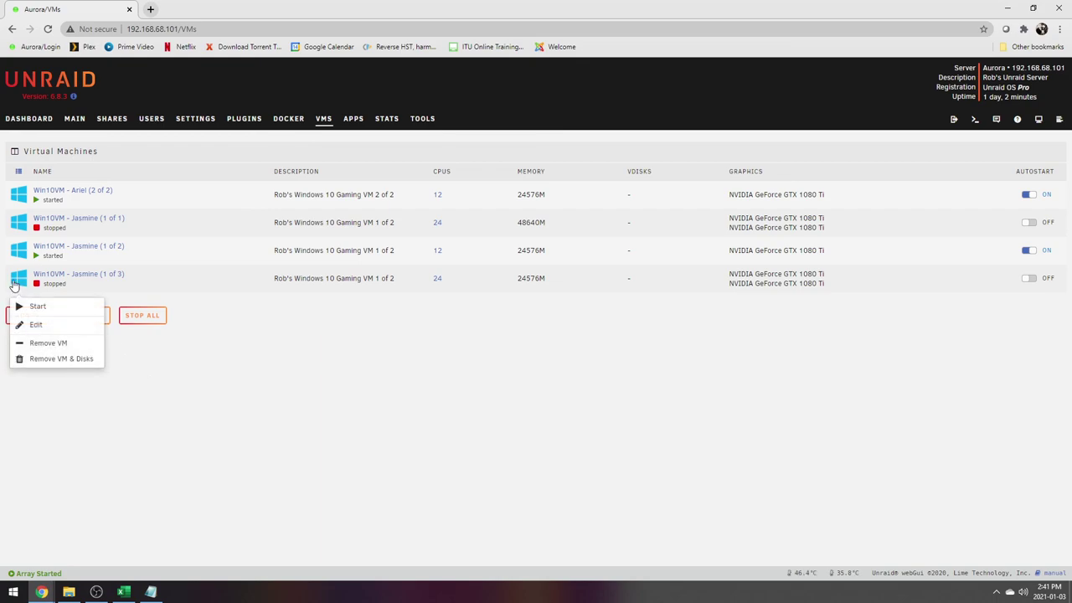
pyautogui.click(43, 360)
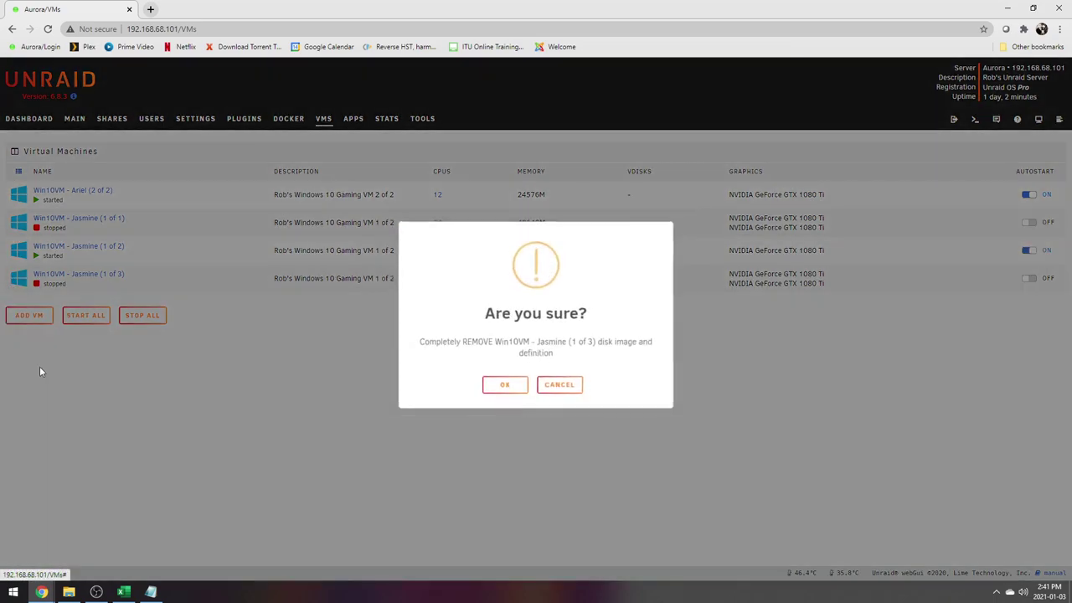
pyautogui.click(510, 394)
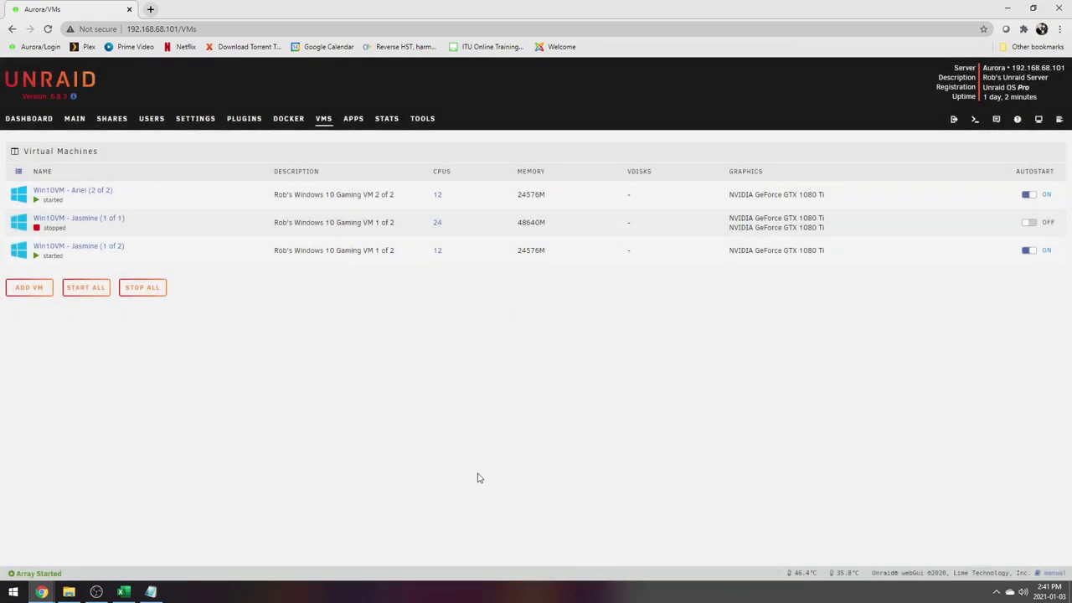
# Switch to the "Script - Add Device" file in Notepad, move its window fully into view, and close it.
pyautogui.hotkey('alt', 'Tab')
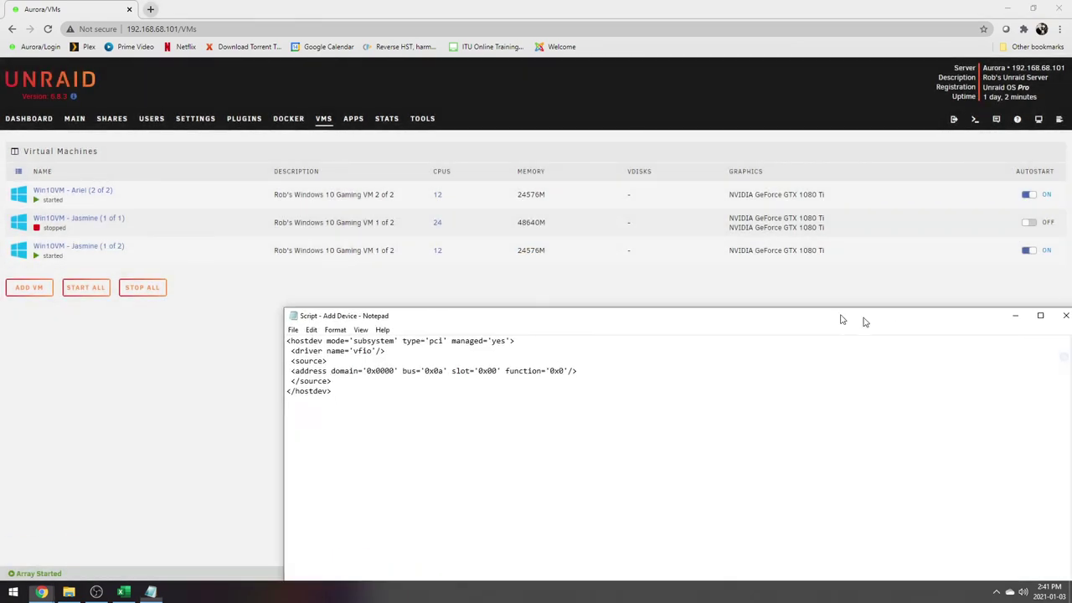
pyautogui.moveTo(863, 319)
pyautogui.mouseDown()
pyautogui.moveTo(859, 287)
pyautogui.moveTo(866, 307)
pyautogui.mouseUp()
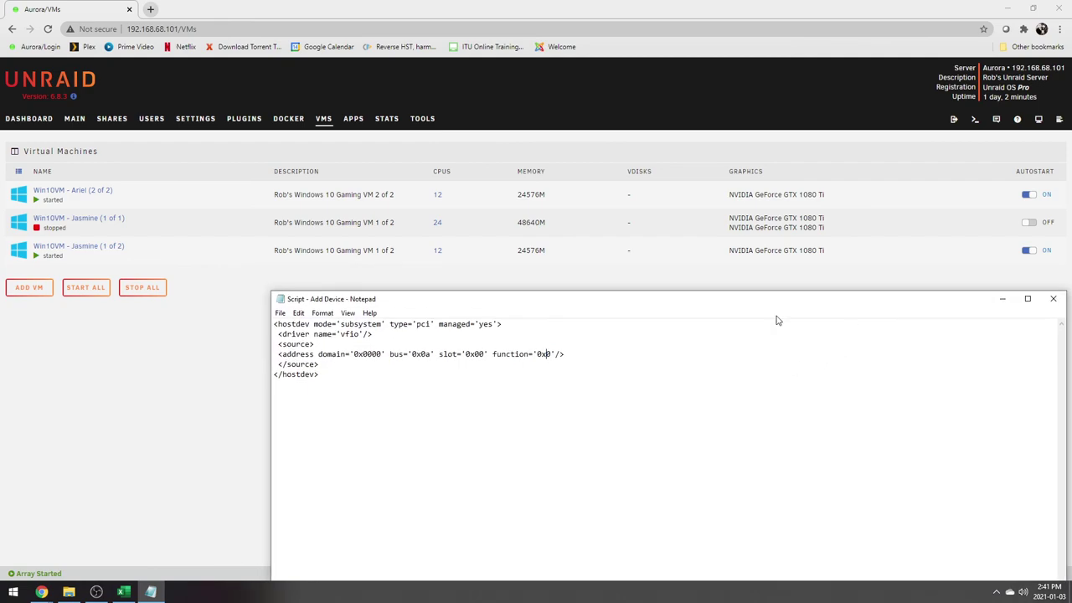
pyautogui.moveTo(783, 300); pyautogui.dragTo(712, 258)
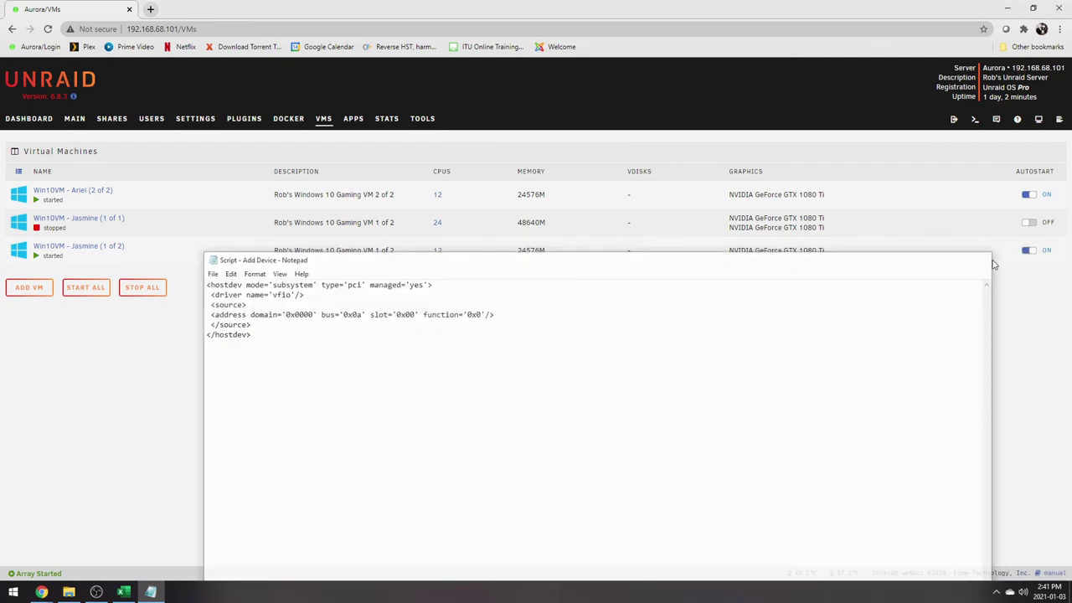
pyautogui.click(982, 258)
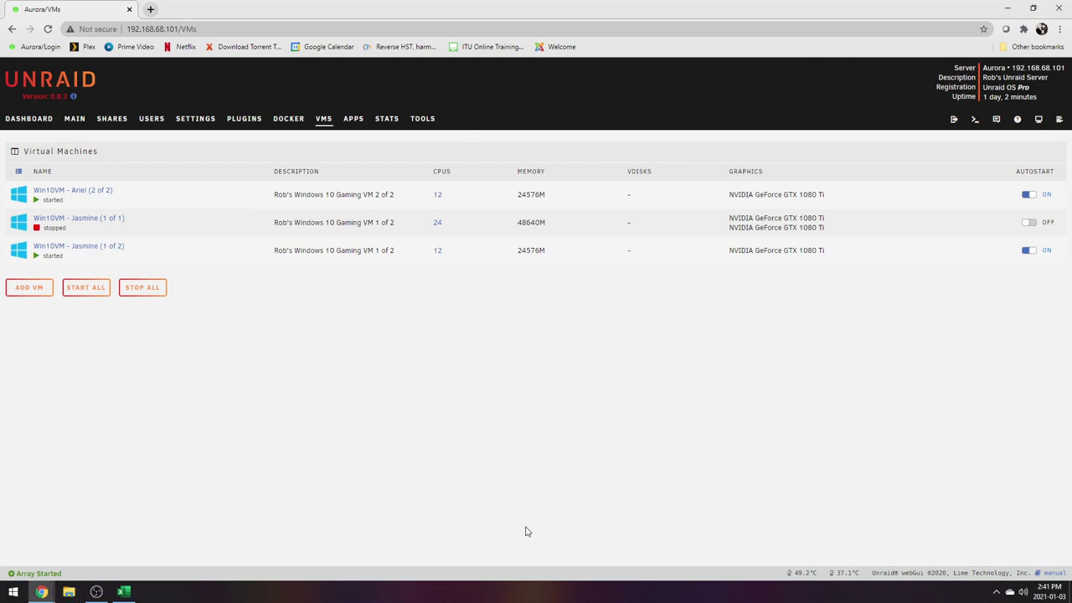